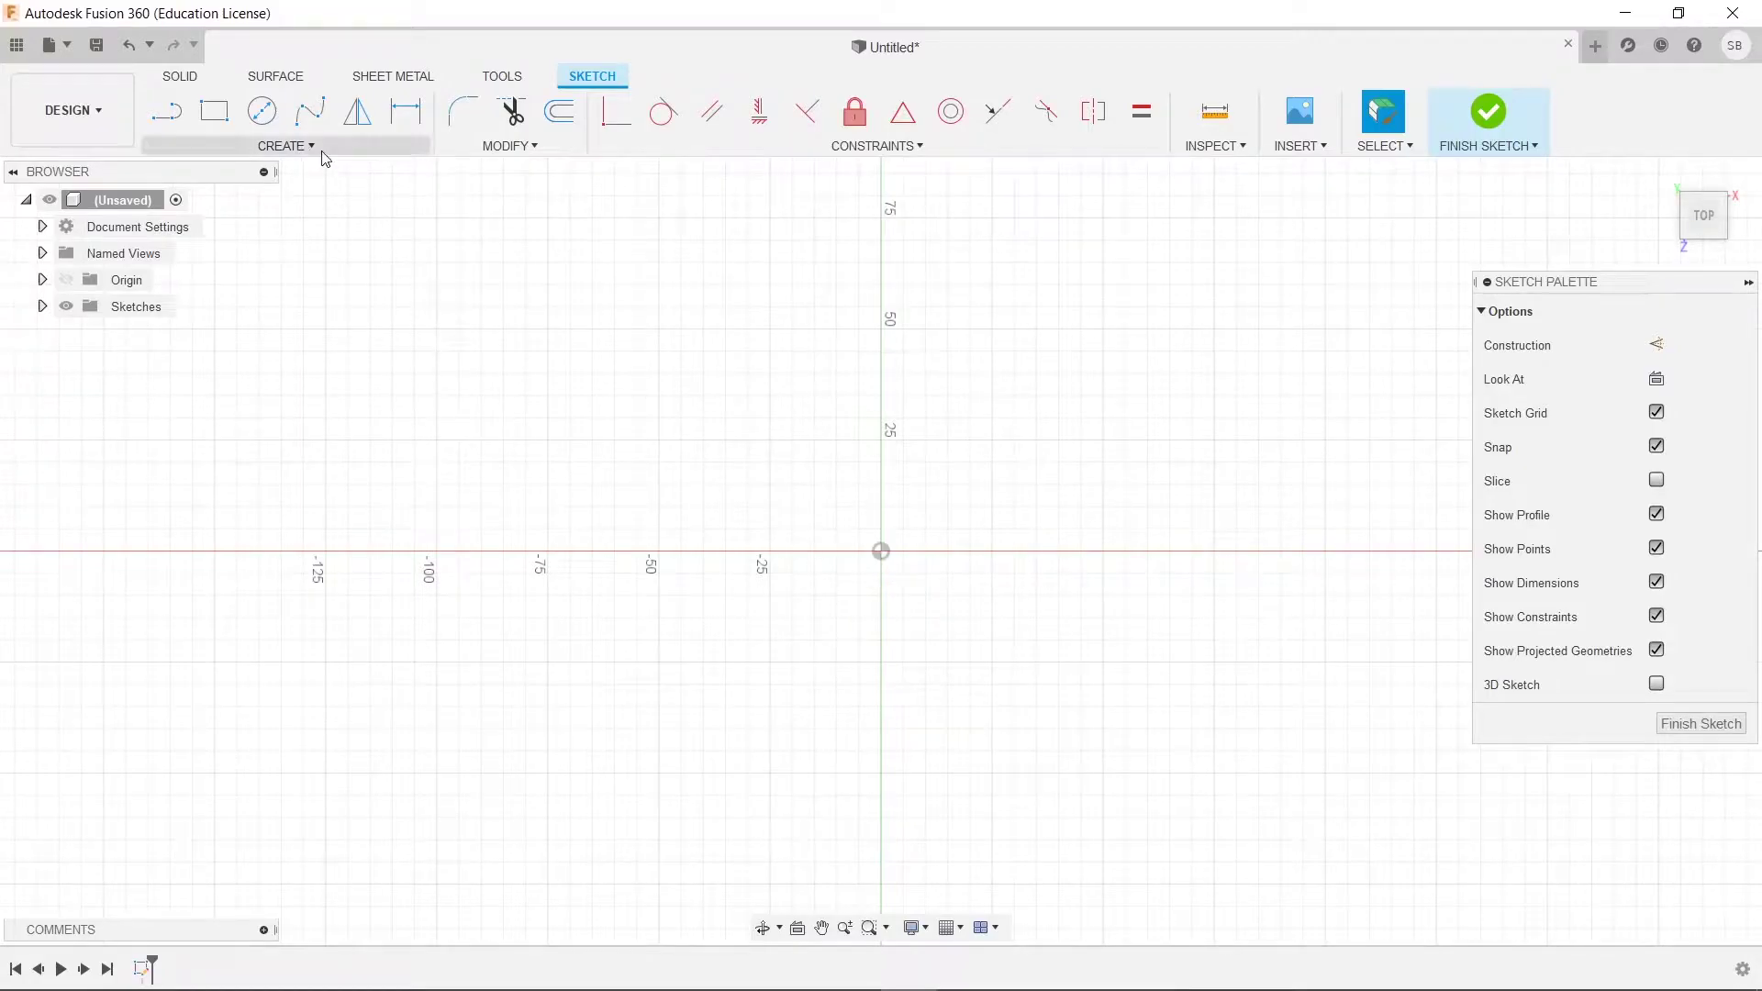
# - Draw a slightly tilted overall slot with rounded ends to the left of the origin
pyautogui.click(312, 147)
pyautogui.moveTo(238, 317)
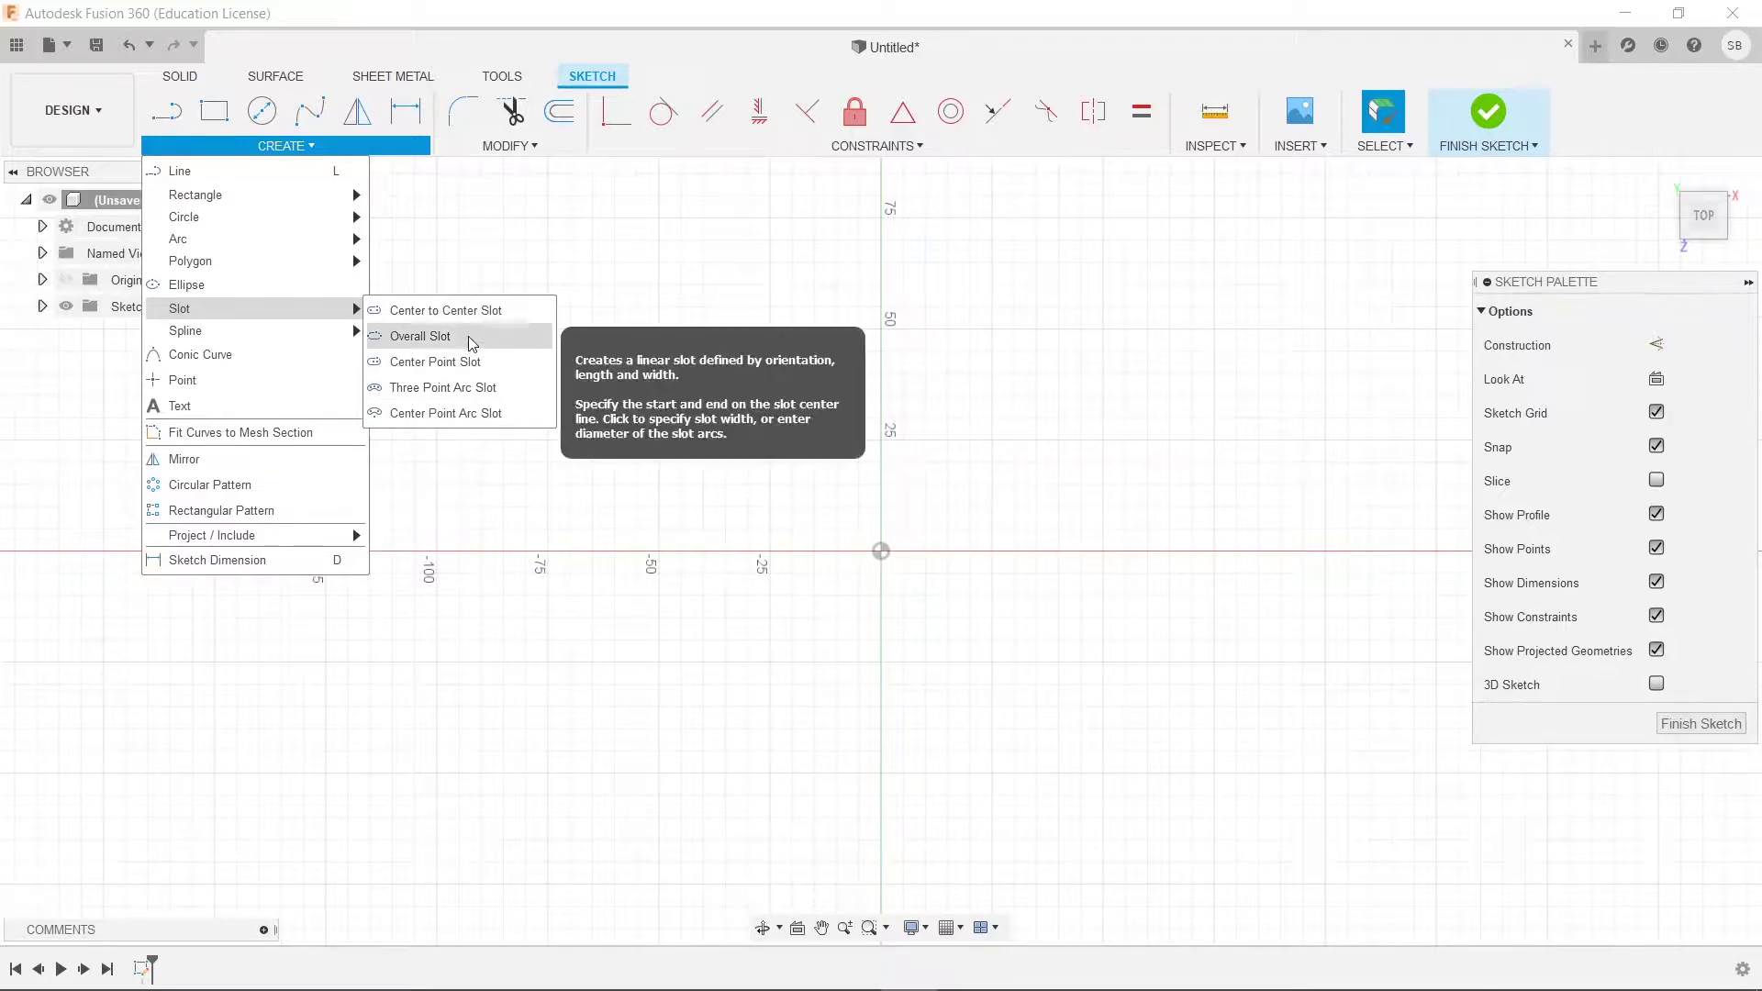
pyautogui.click(394, 337)
pyautogui.click(302, 462)
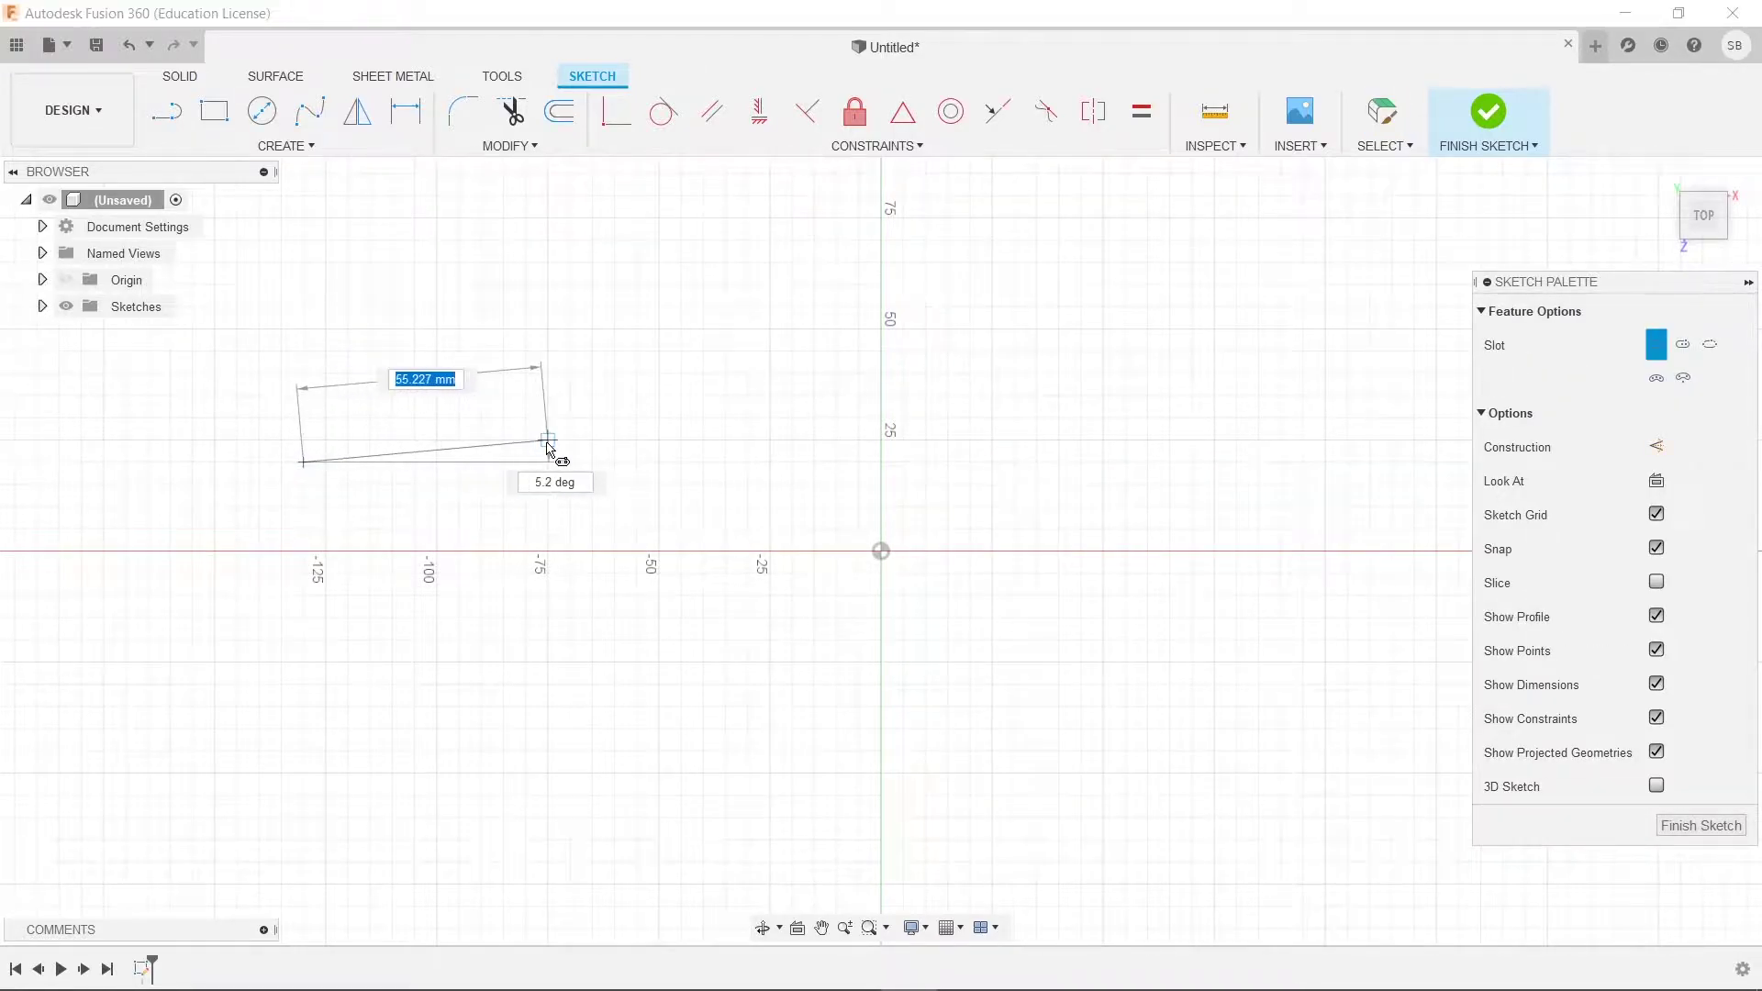
pyautogui.click(550, 444)
pyautogui.press('Return')
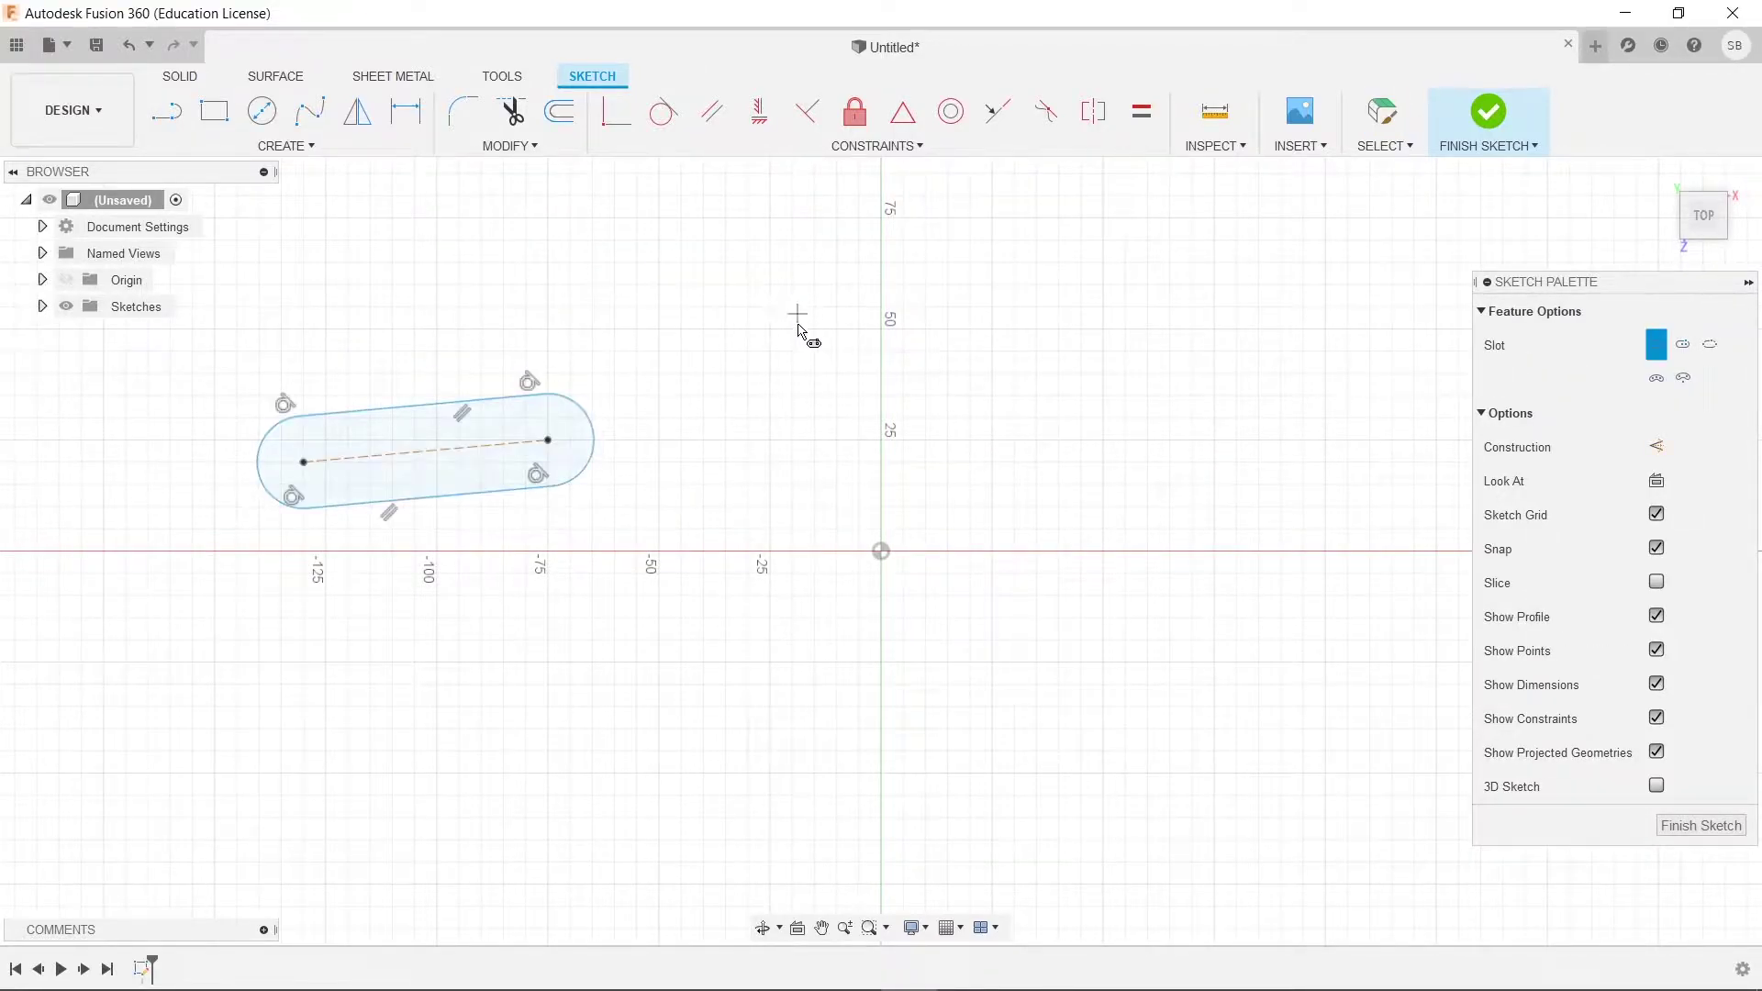
pyautogui.press('Escape')
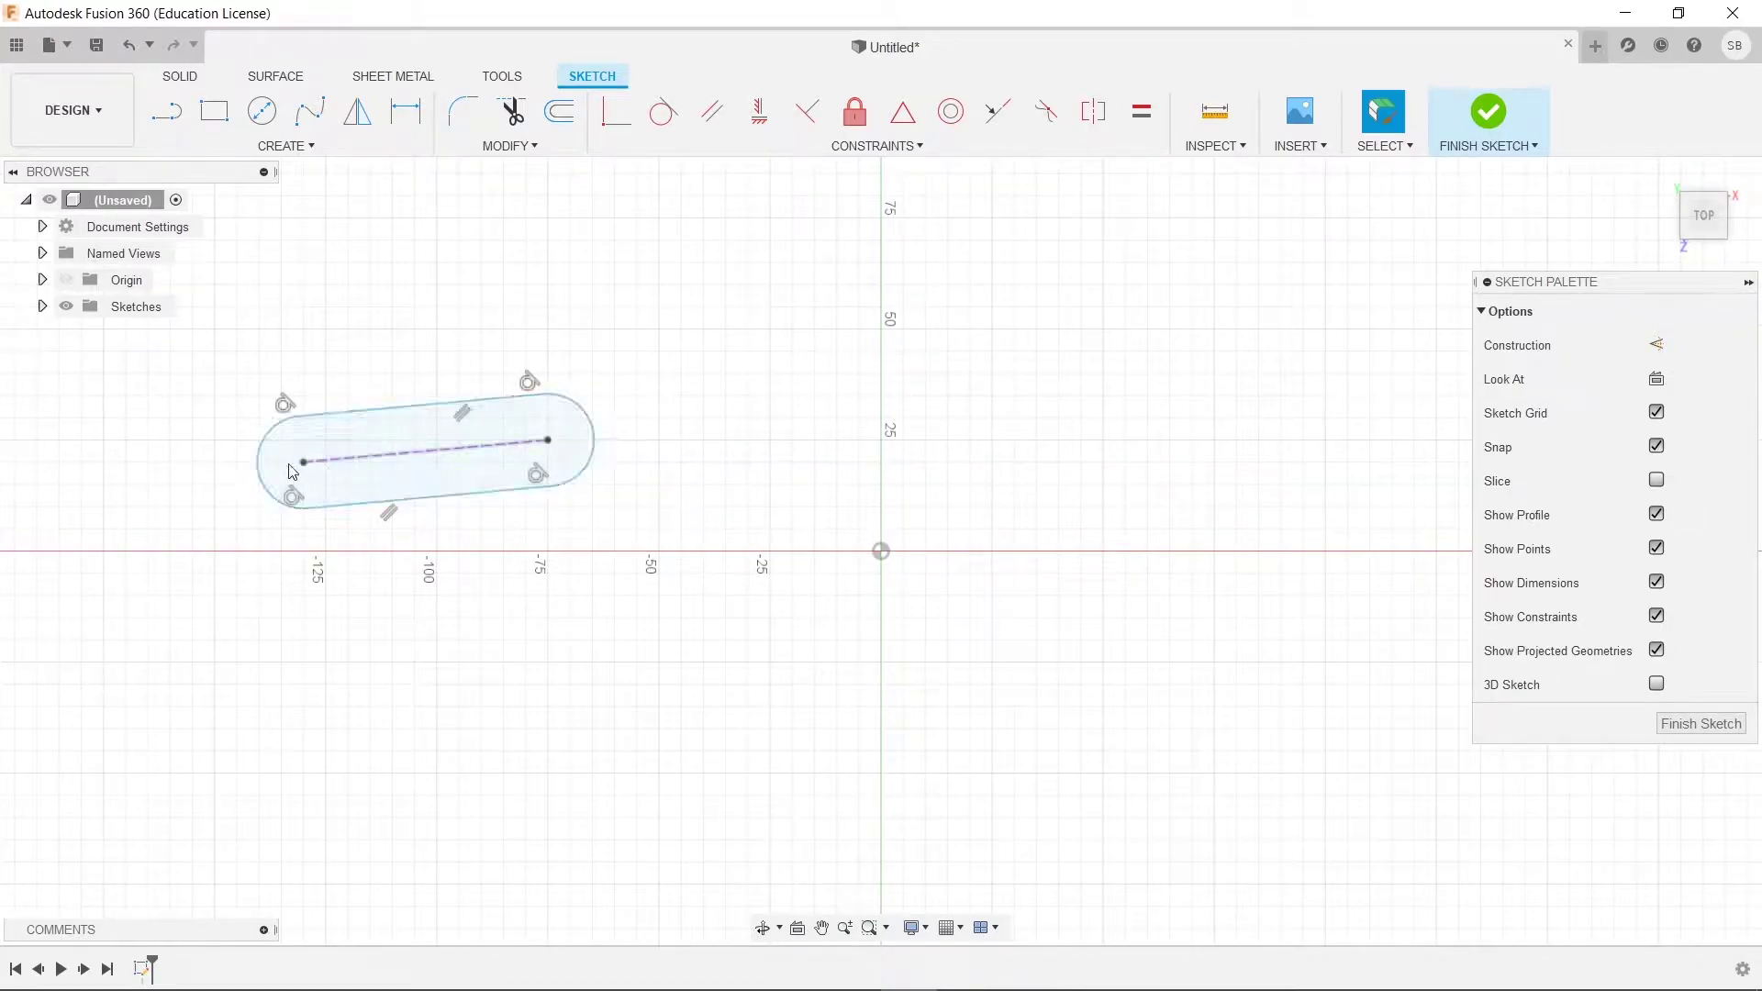
# - Dimension the slot centreline to 70 mm horizontally and its end arcs to R15
pyautogui.press('d')
pyautogui.click(408, 453)
pyautogui.click(386, 333)
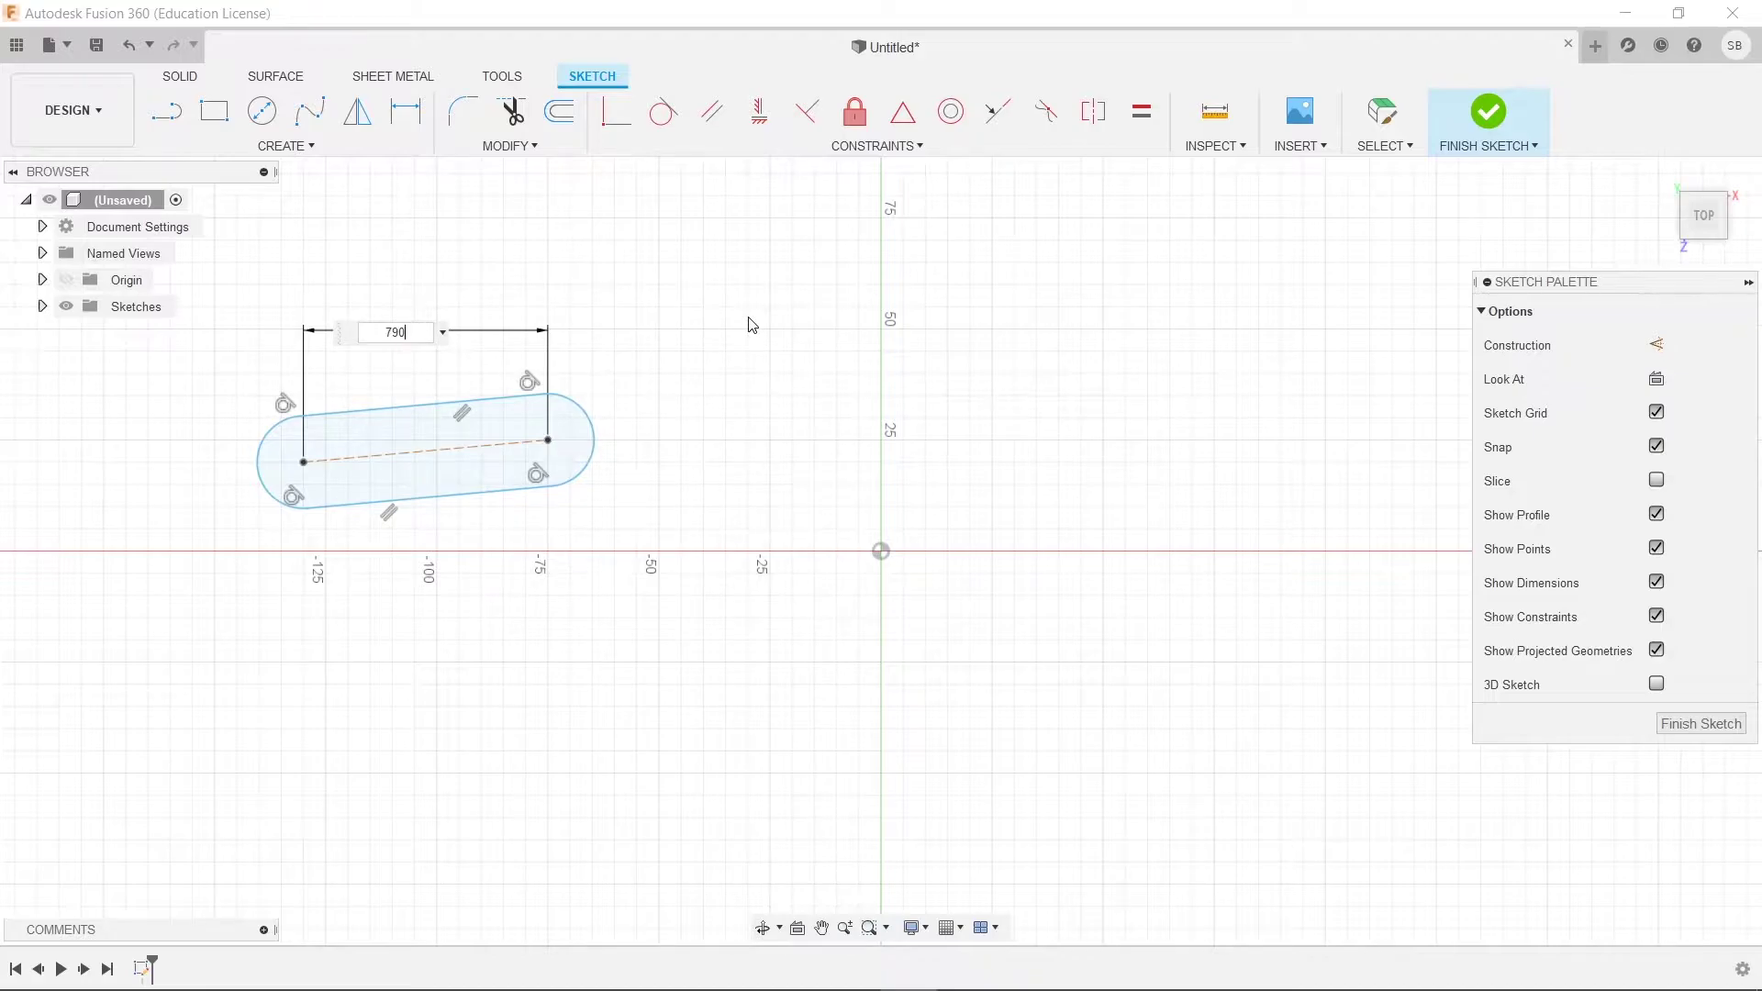
pyautogui.press('Return')
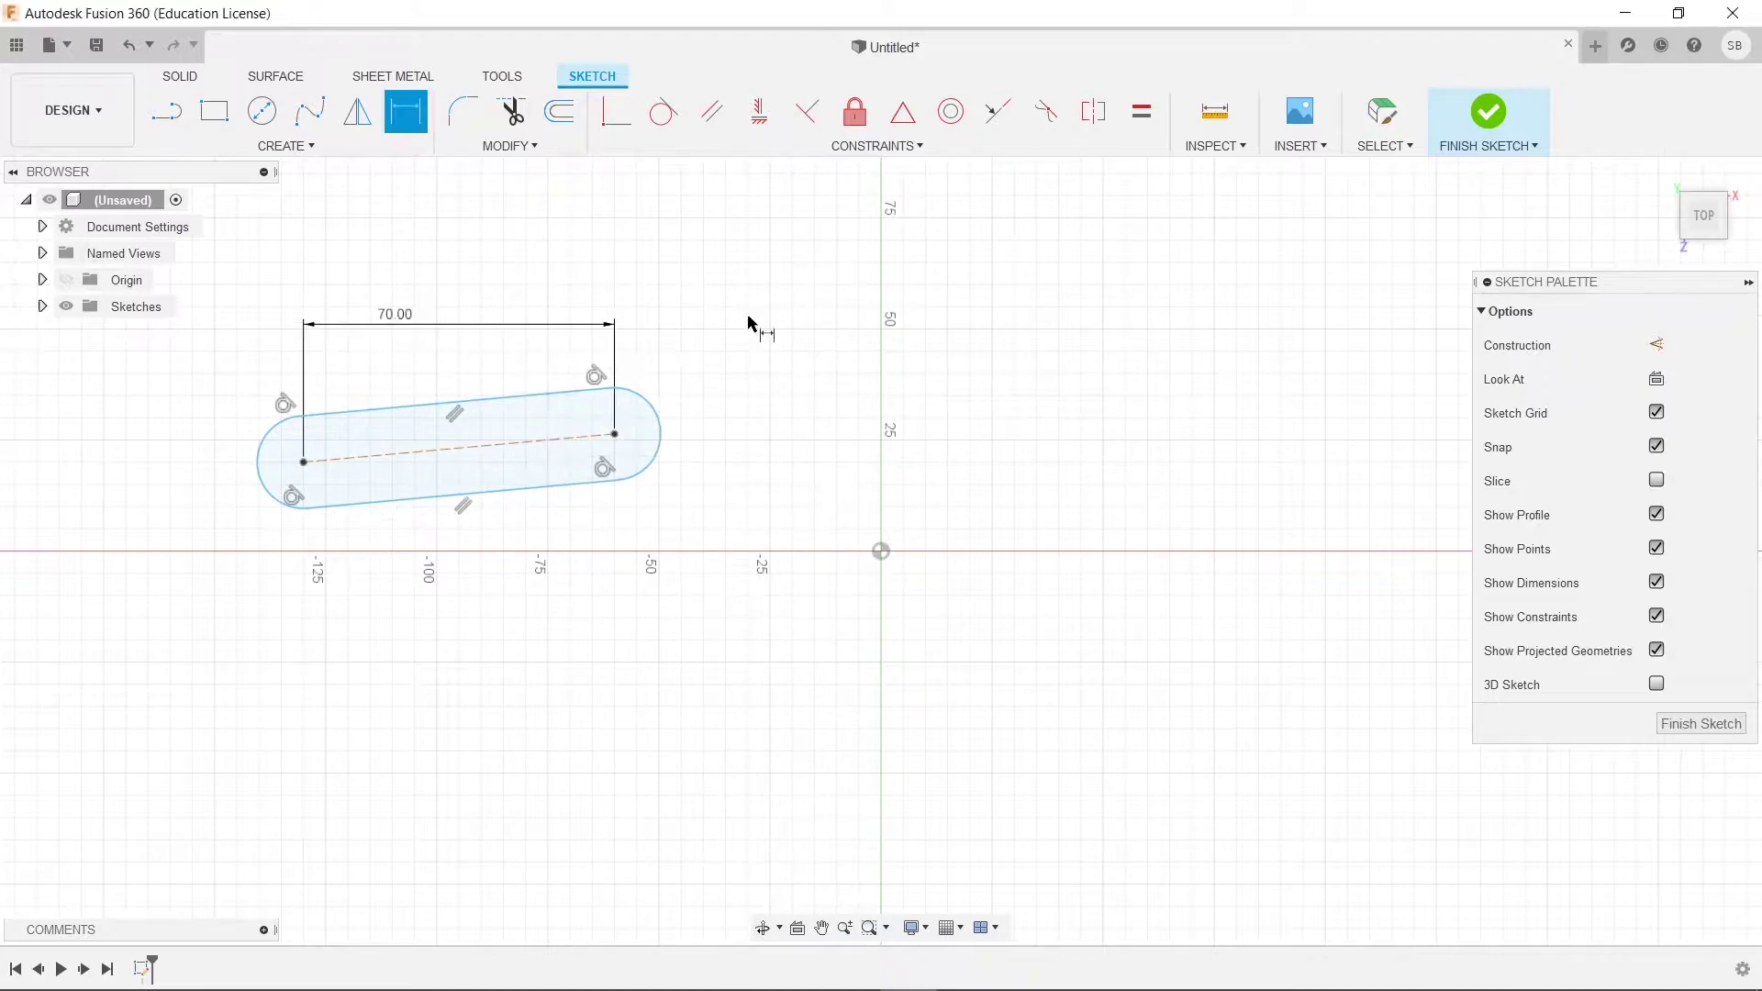
pyautogui.click(662, 452)
pyautogui.click(715, 503)
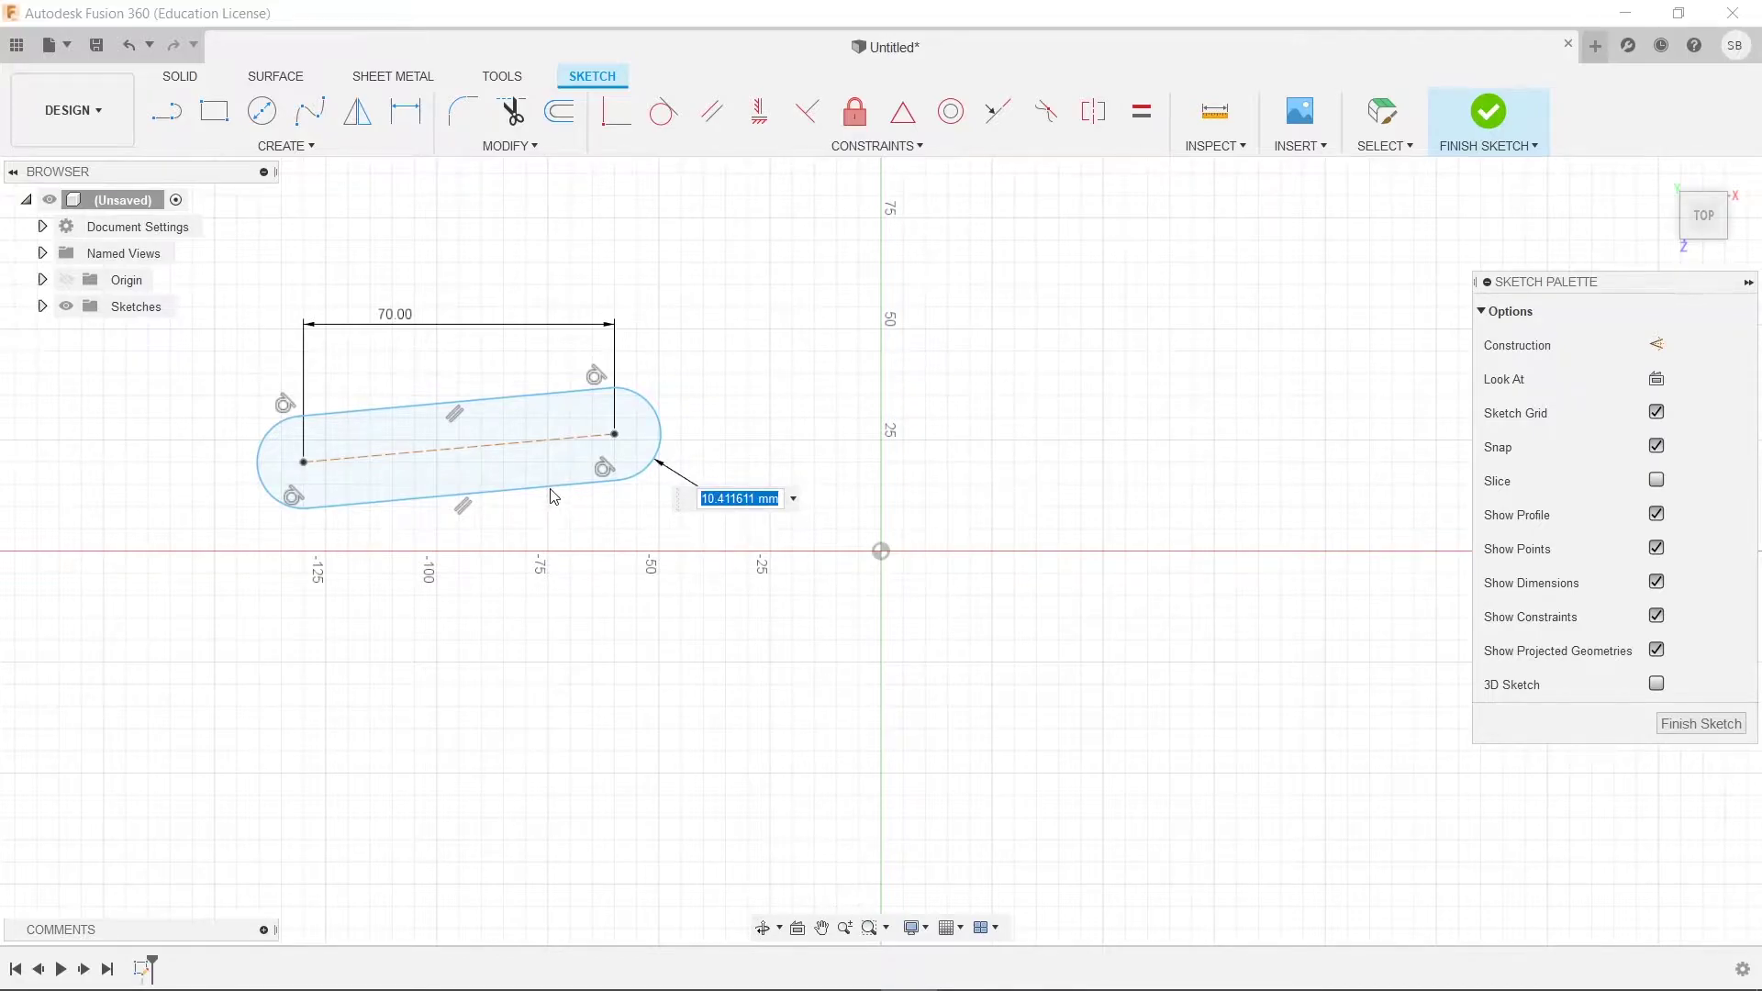
pyautogui.write('15')
pyautogui.press('Return')
pyautogui.press('Escape')
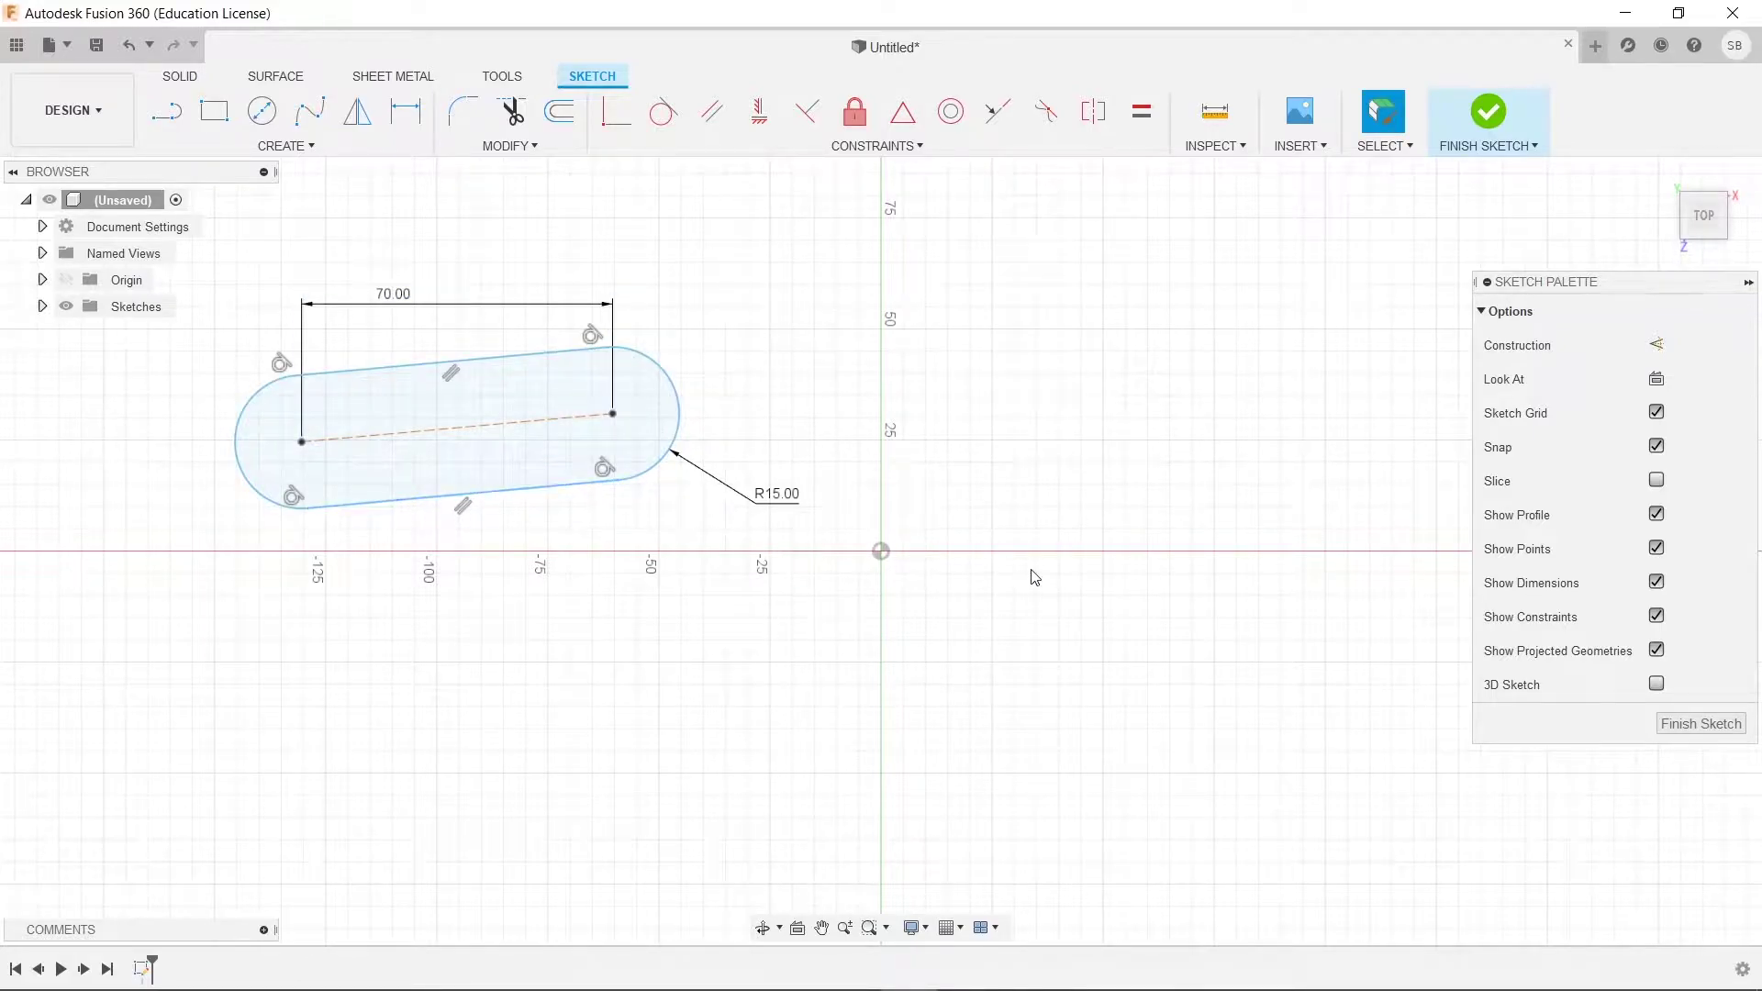
pyautogui.moveTo(1110, 590)
pyautogui.mouseDown(button='middle')
pyautogui.moveTo(872, 597)
pyautogui.moveTo(1035, 591)
pyautogui.mouseUp(button='middle')
# - Draw a wider horizontal center-to-center slot to the right of the origin
pyautogui.scroll(-2, 1035, 590)
pyautogui.click(308, 154)
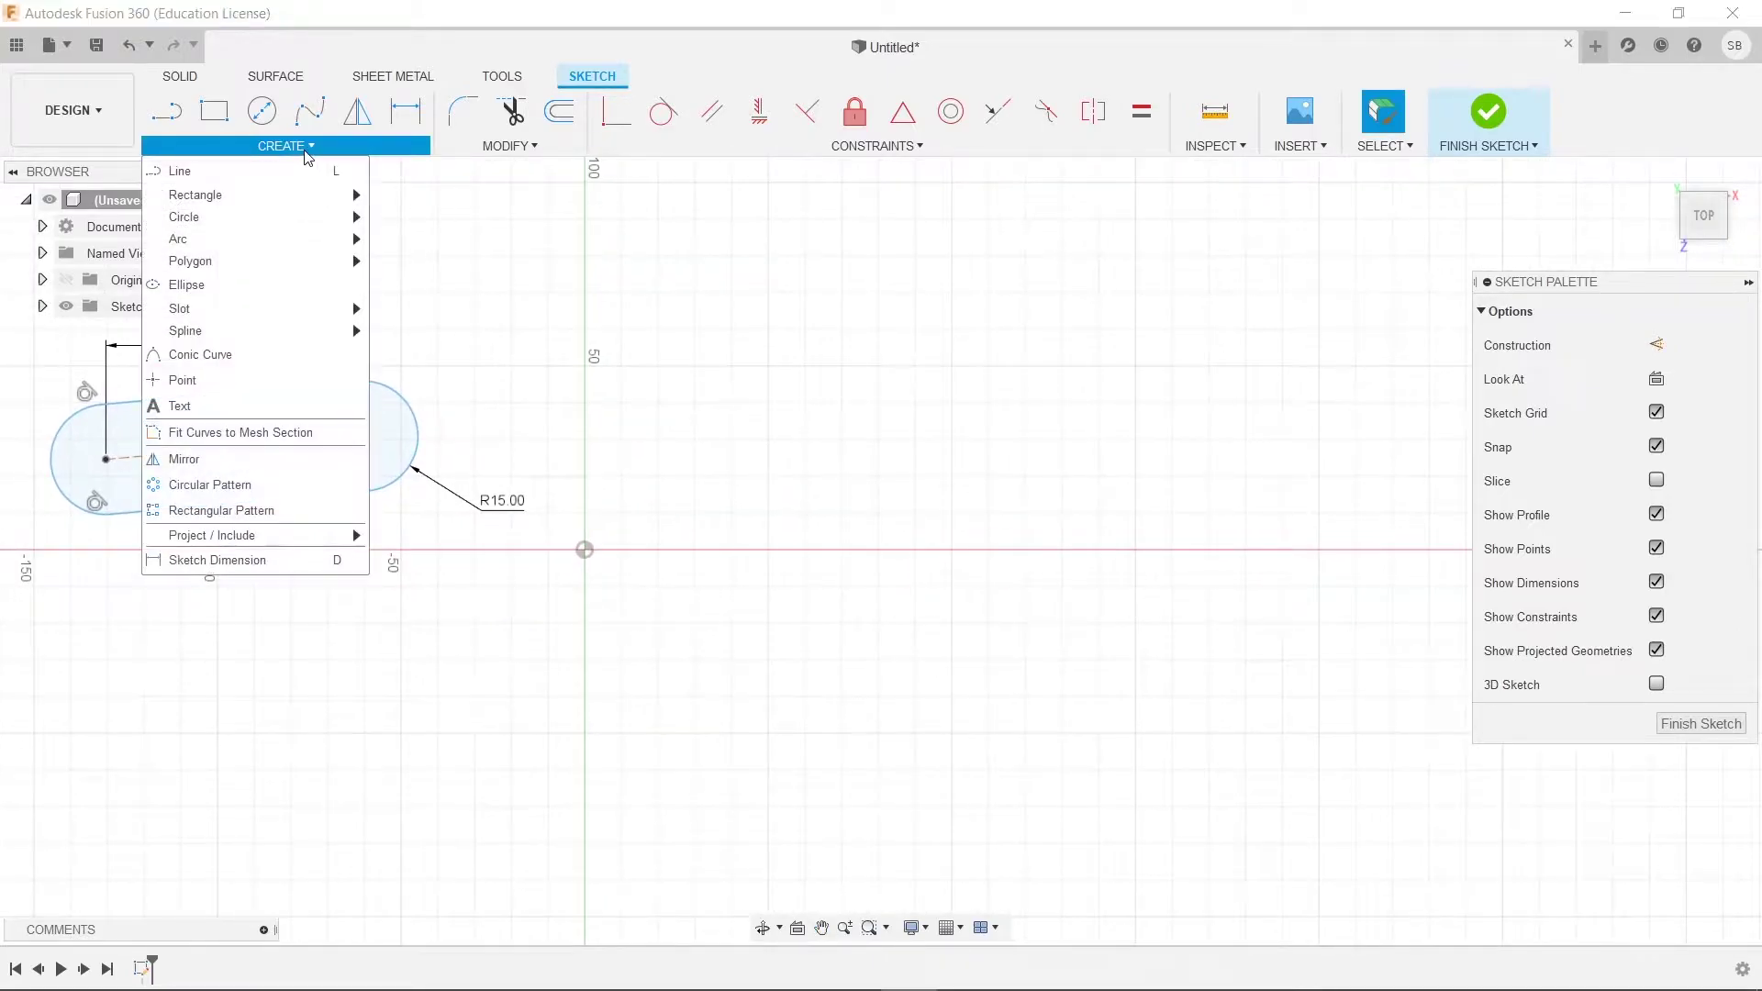
pyautogui.moveTo(256, 310)
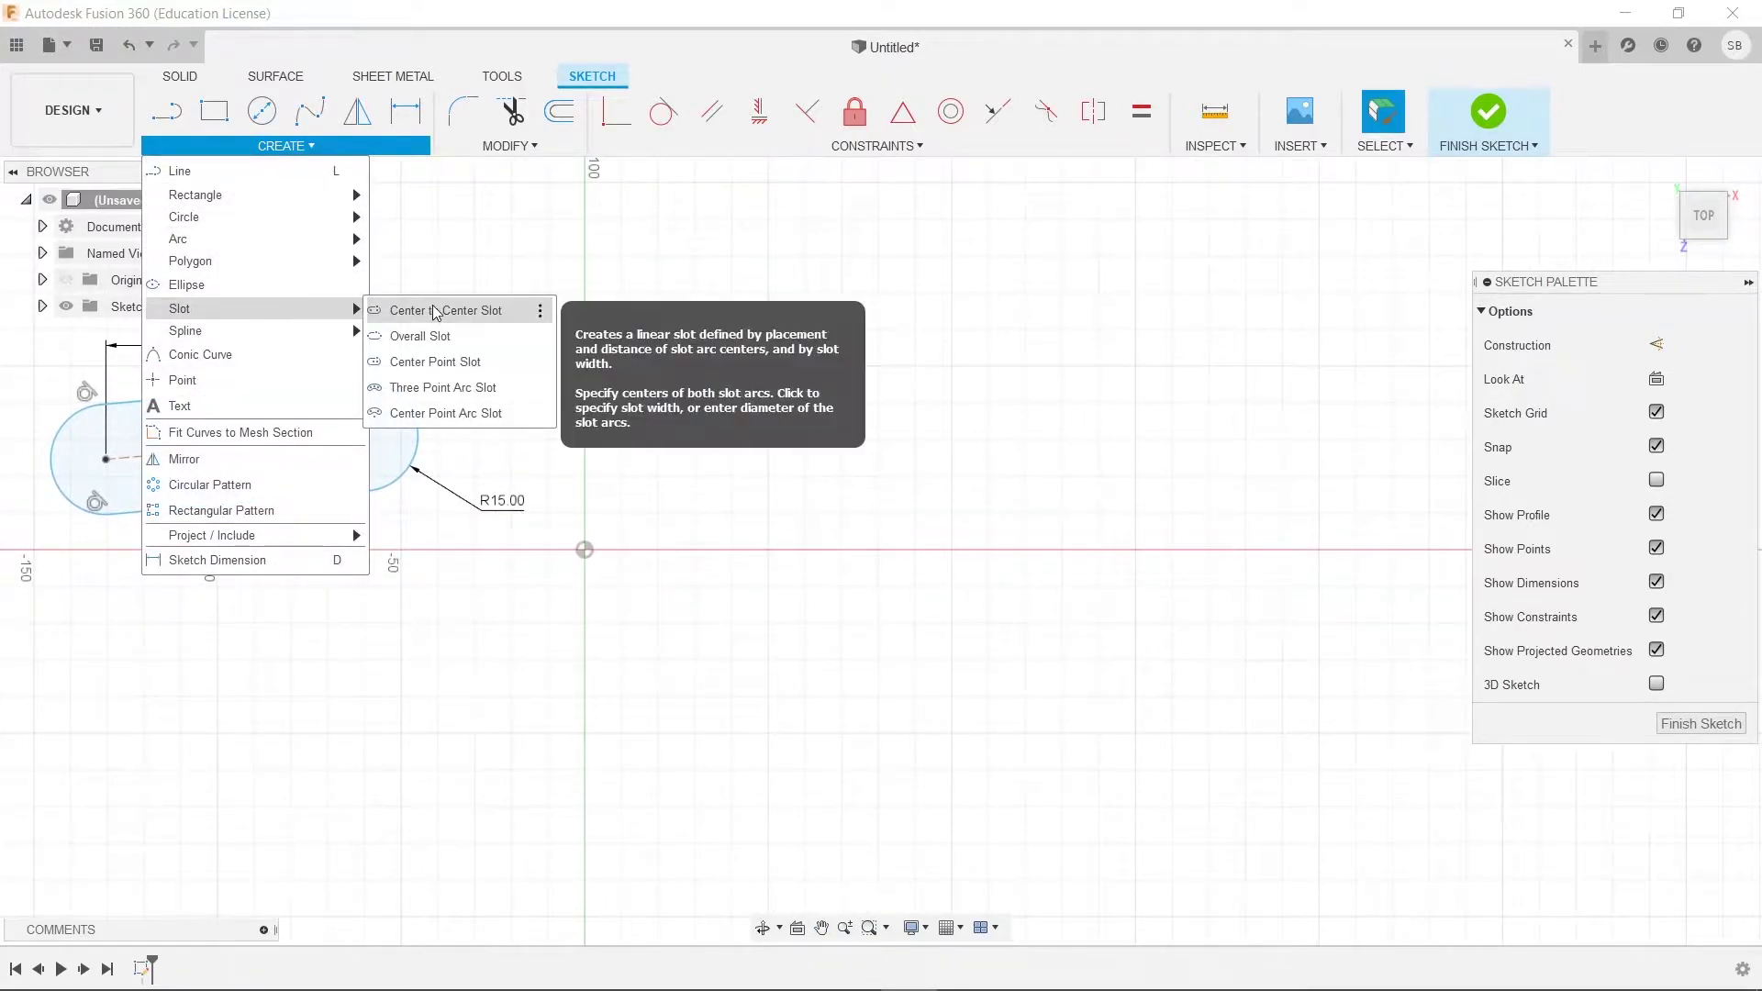
pyautogui.click(435, 313)
pyautogui.moveTo(912, 511); pyautogui.dragTo(999, 515, button='middle')
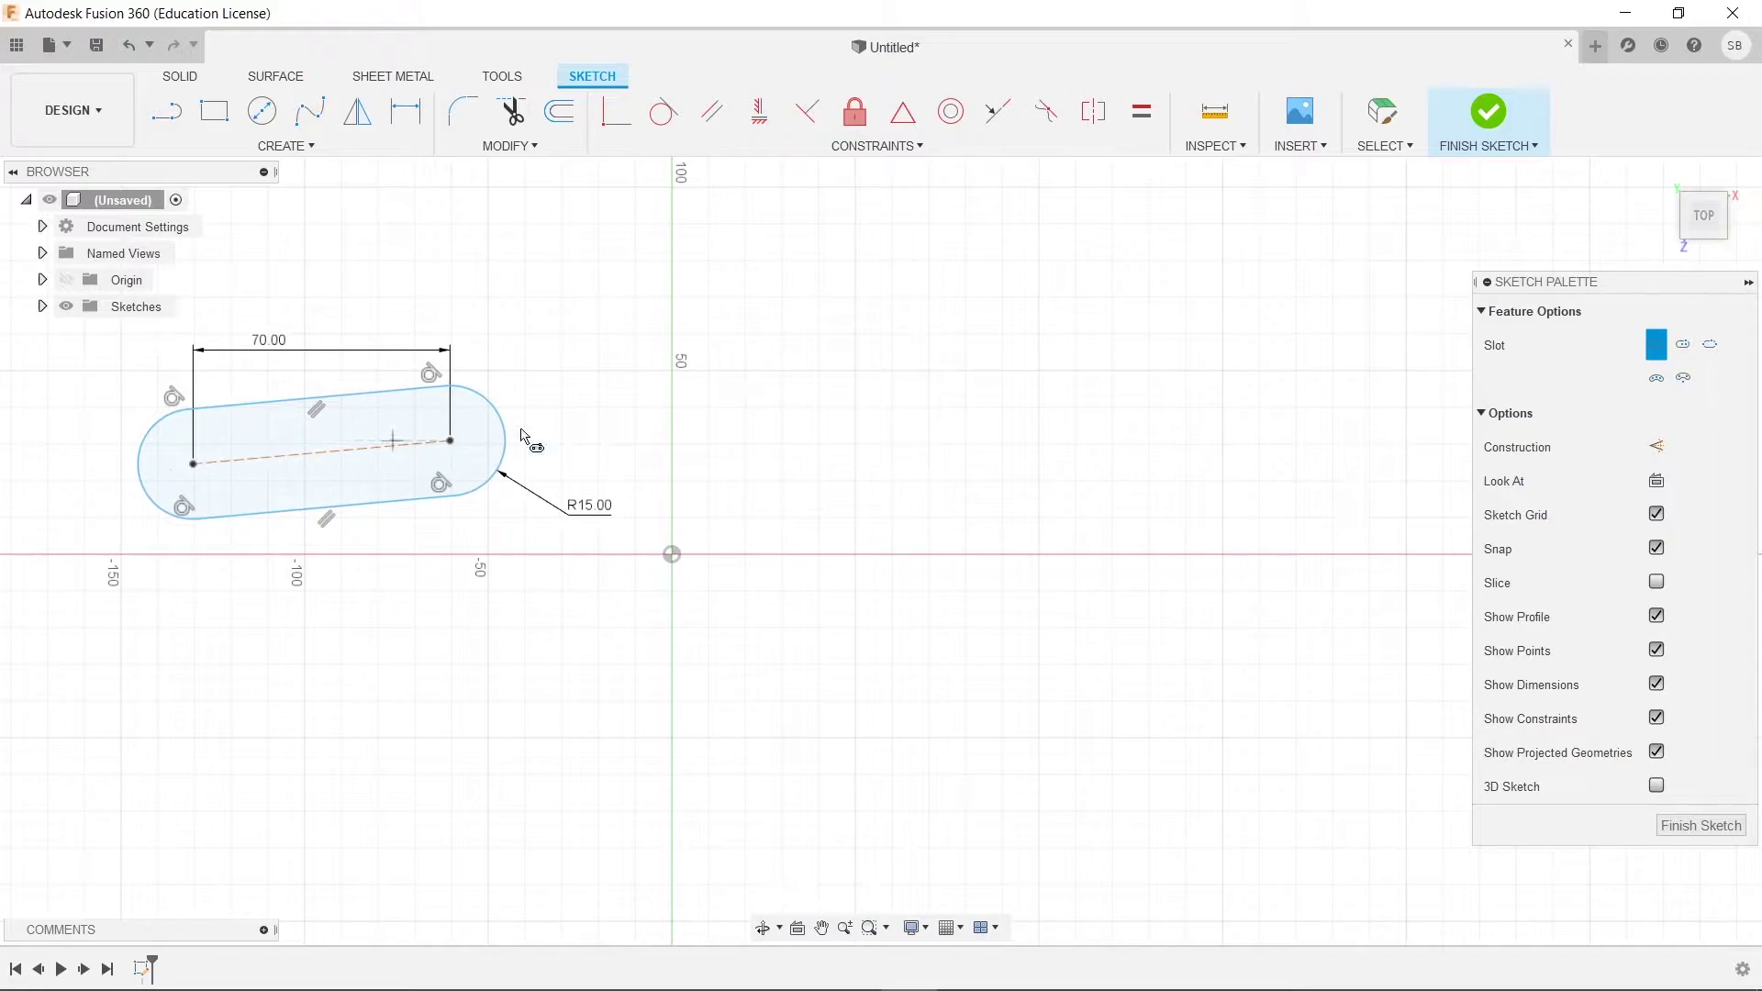
pyautogui.click(940, 474)
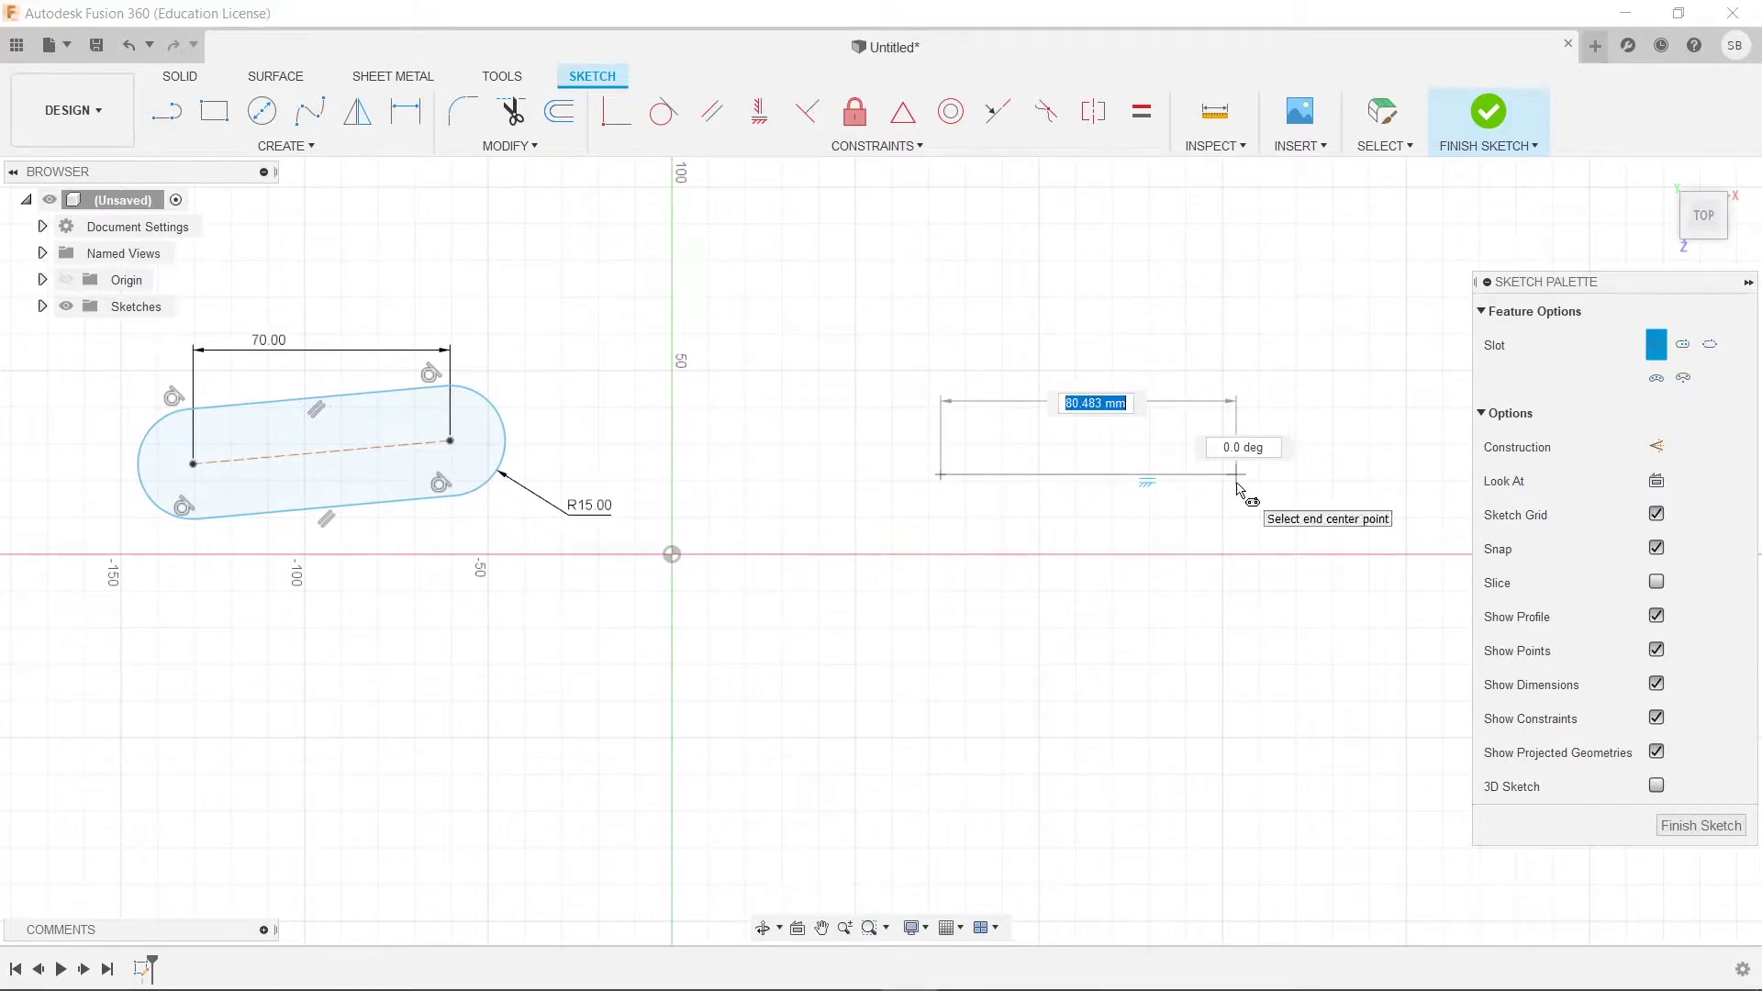
pyautogui.click(1236, 483)
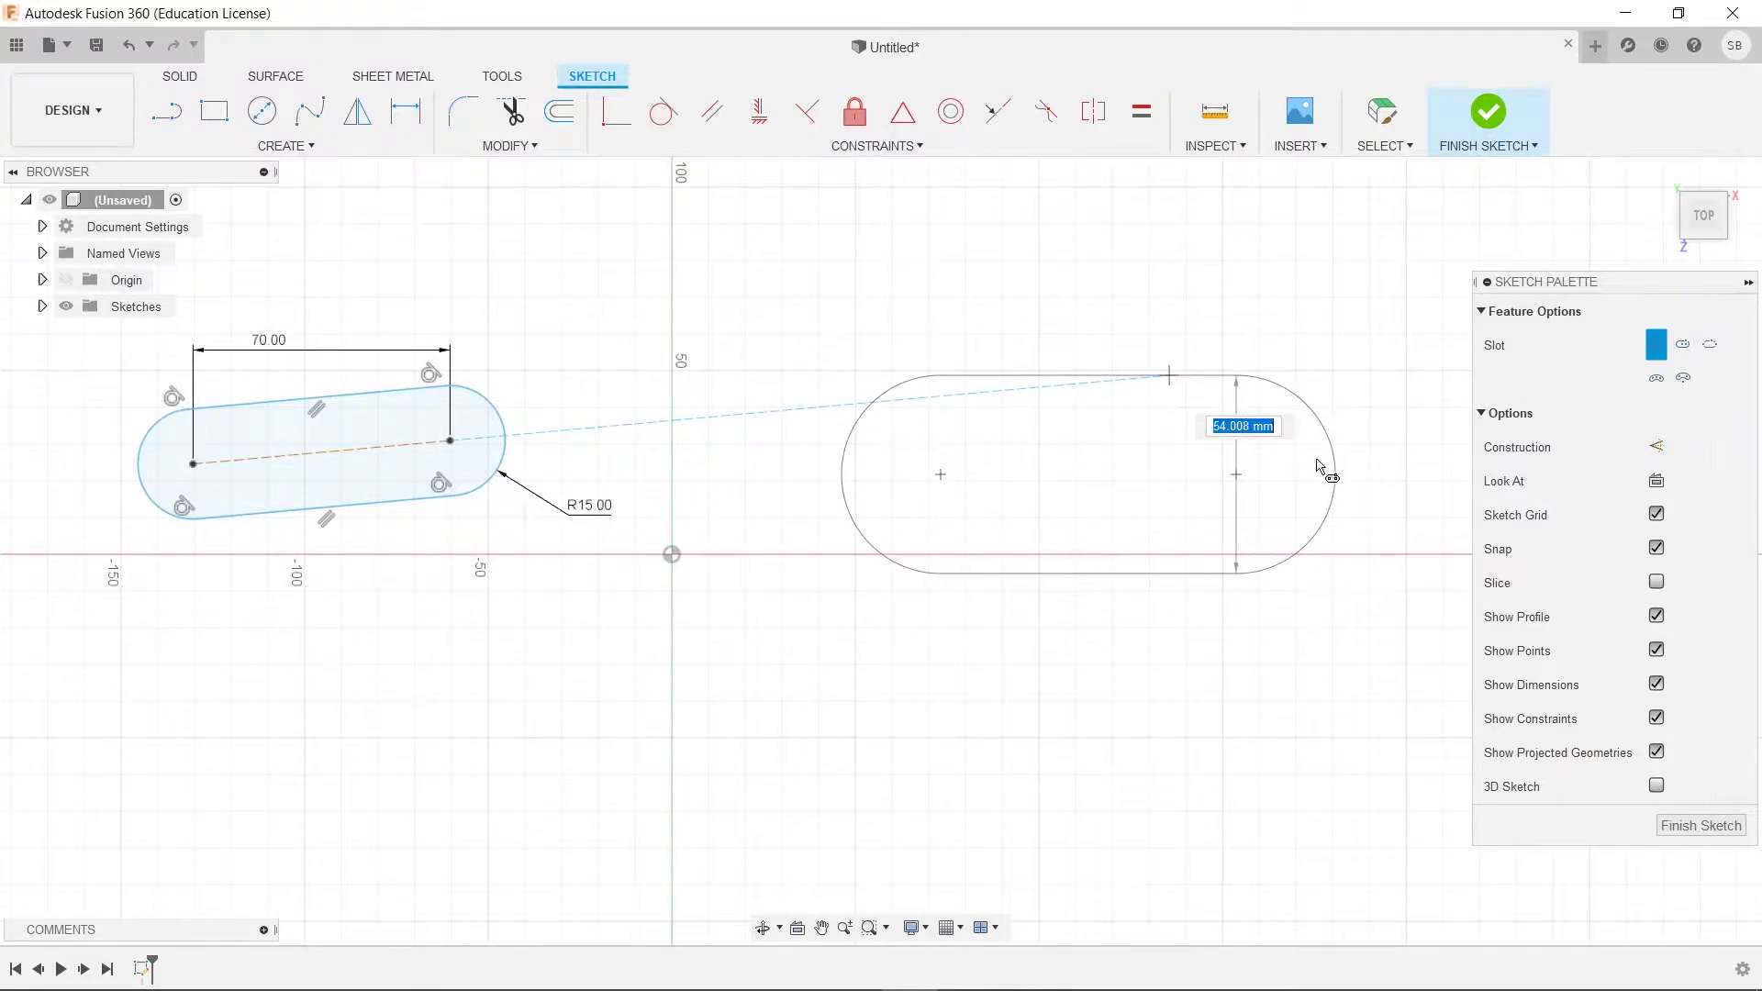
pyautogui.click(1357, 481)
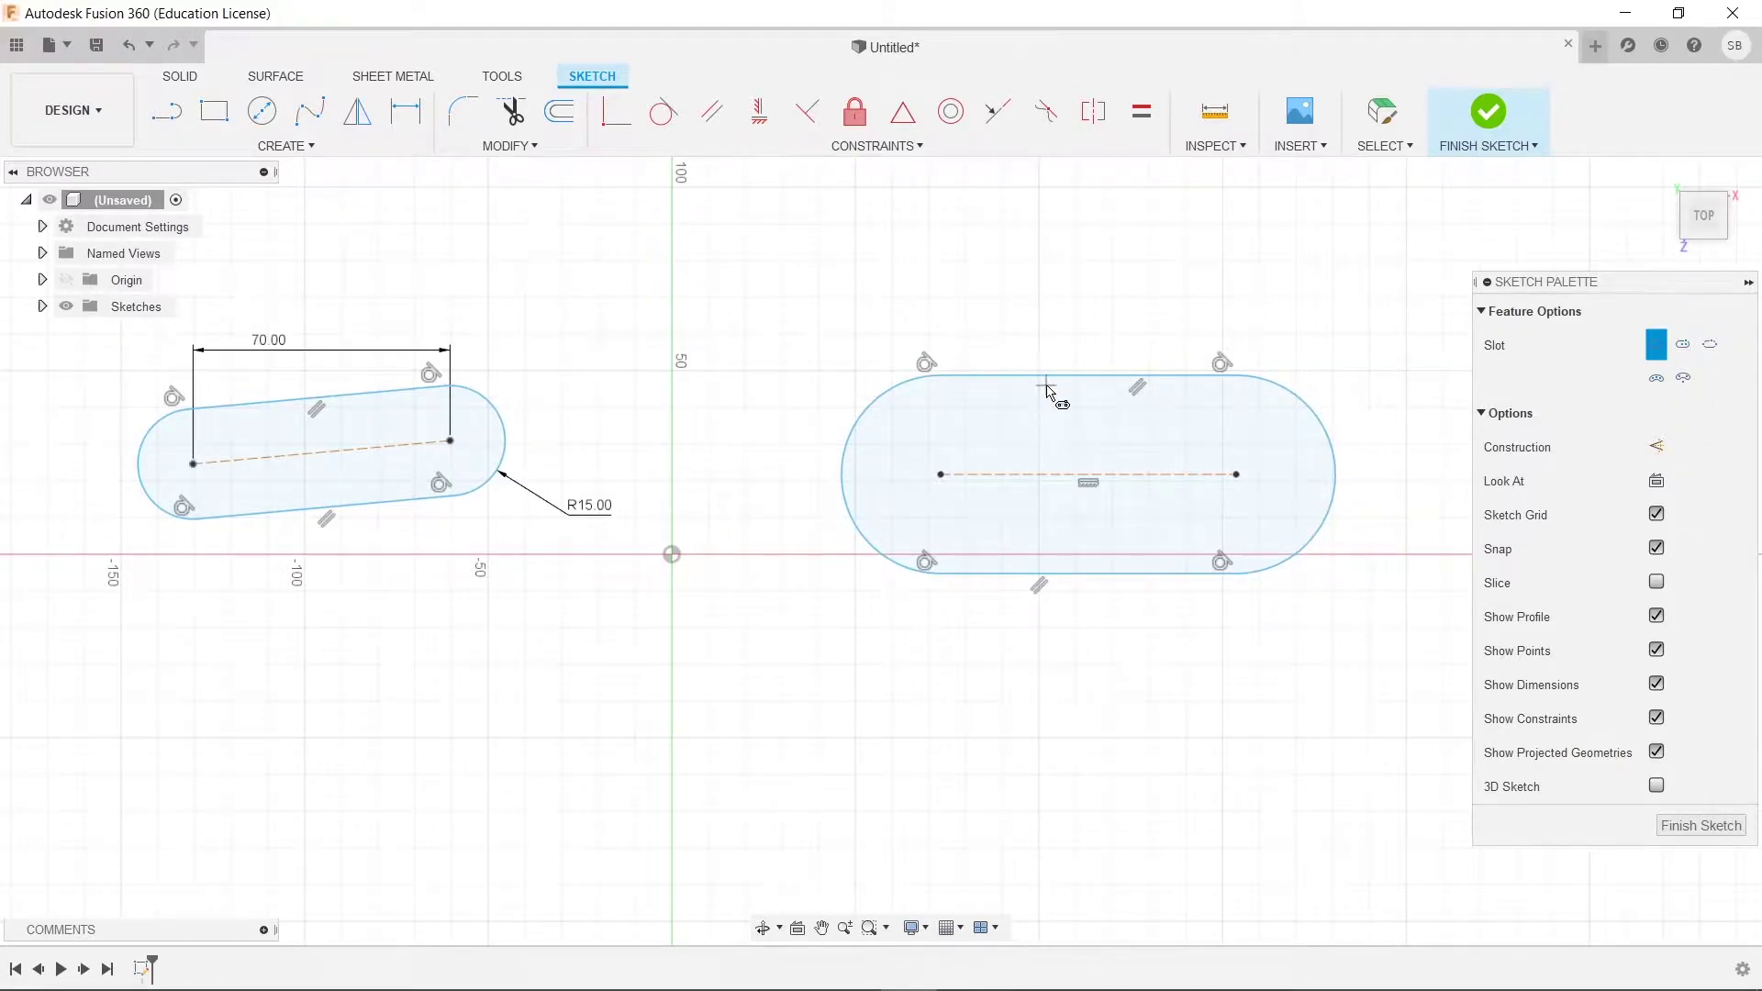
pyautogui.press('Escape')
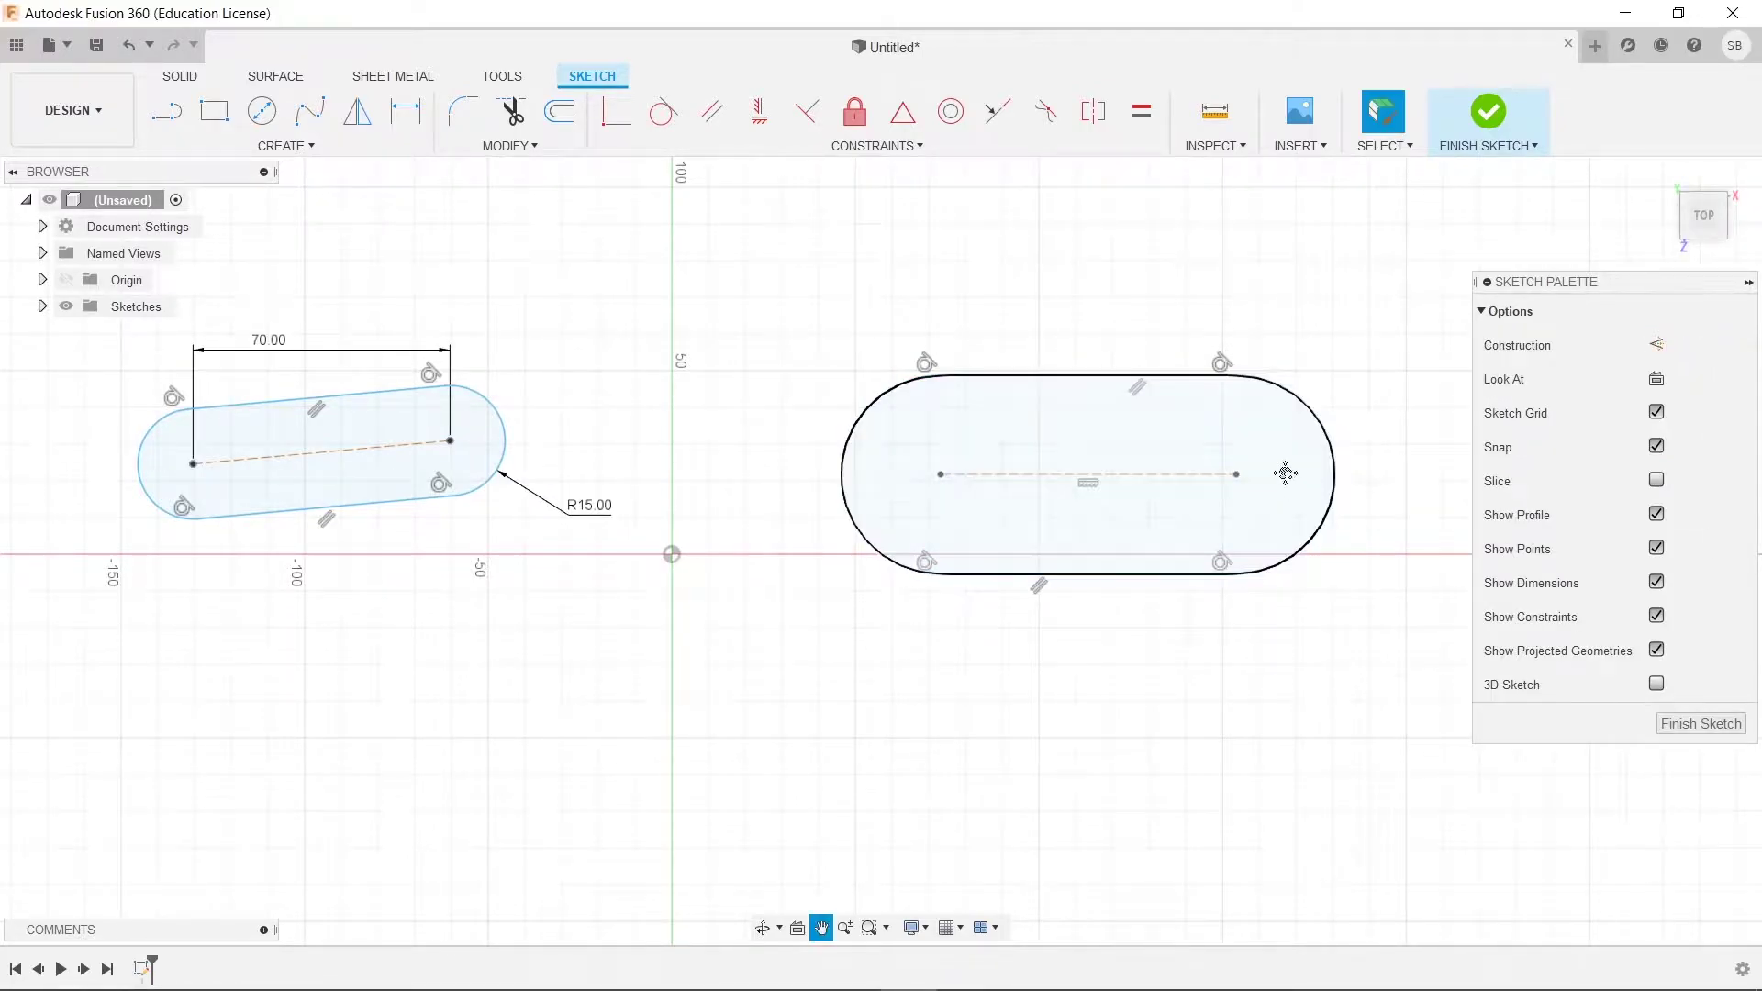
pyautogui.moveTo(1279, 468); pyautogui.dragTo(1059, 423, button='middle')
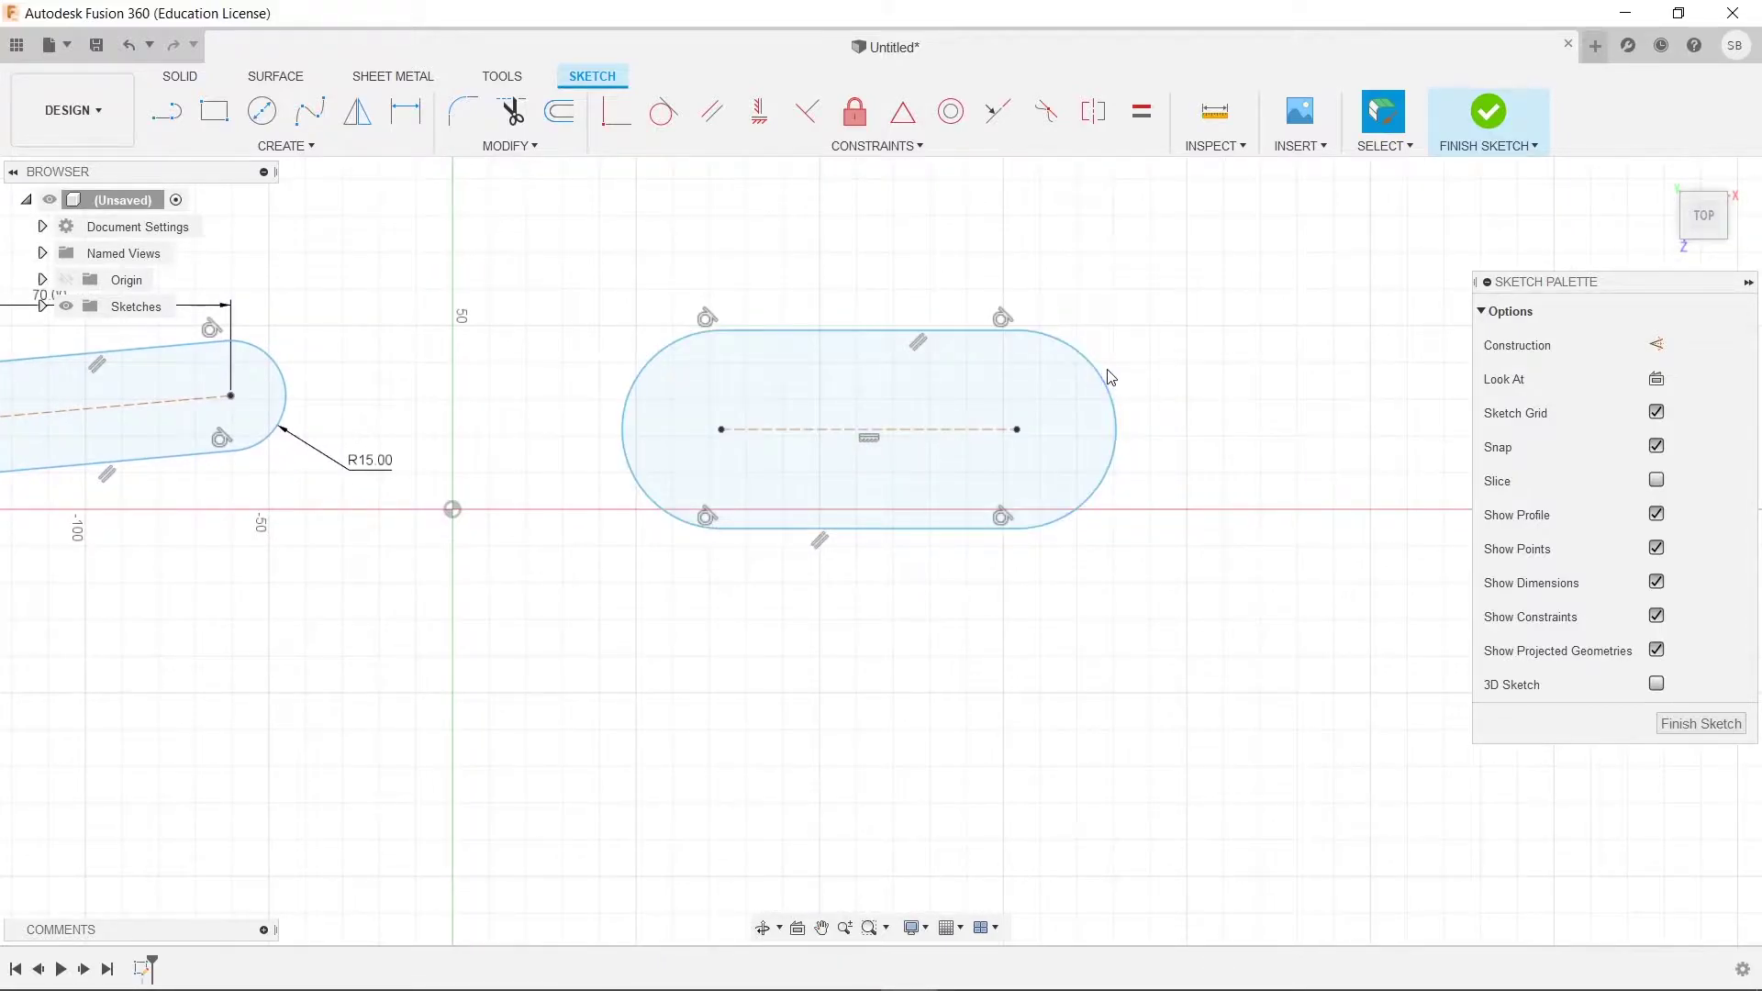
pyautogui.scroll(-3, 1153, 432)
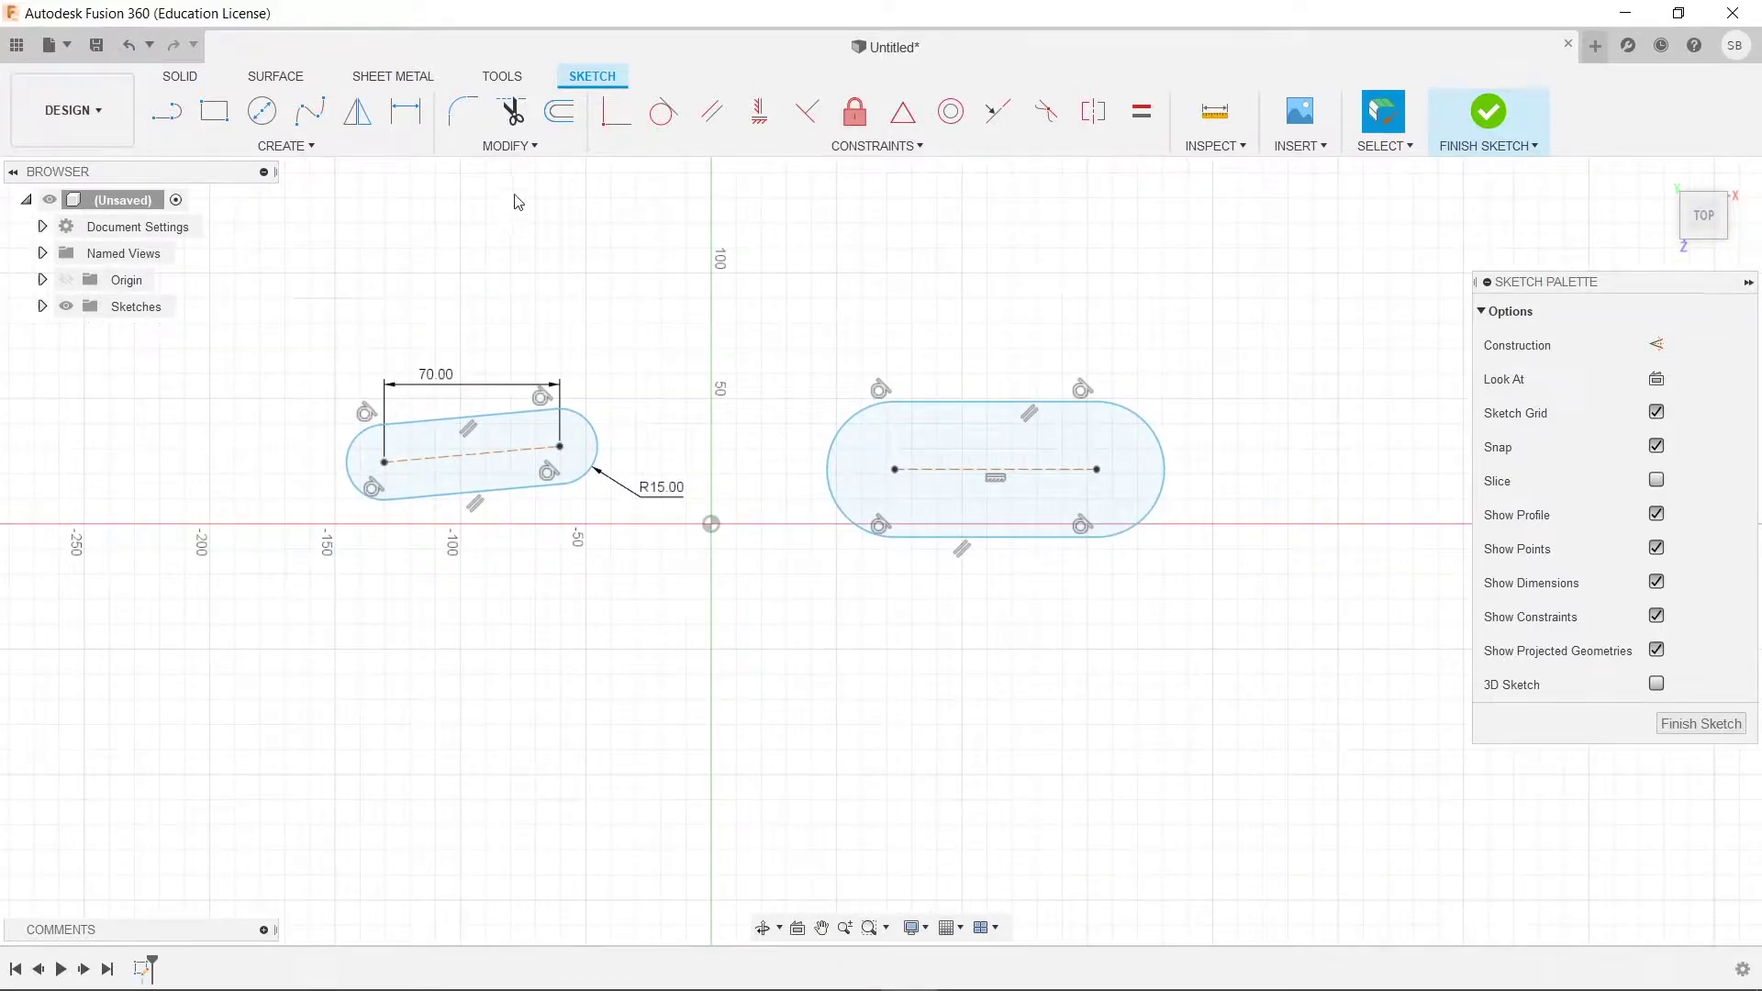
# - Start an overall slot right of the origin, then cancel it
pyautogui.click(304, 150)
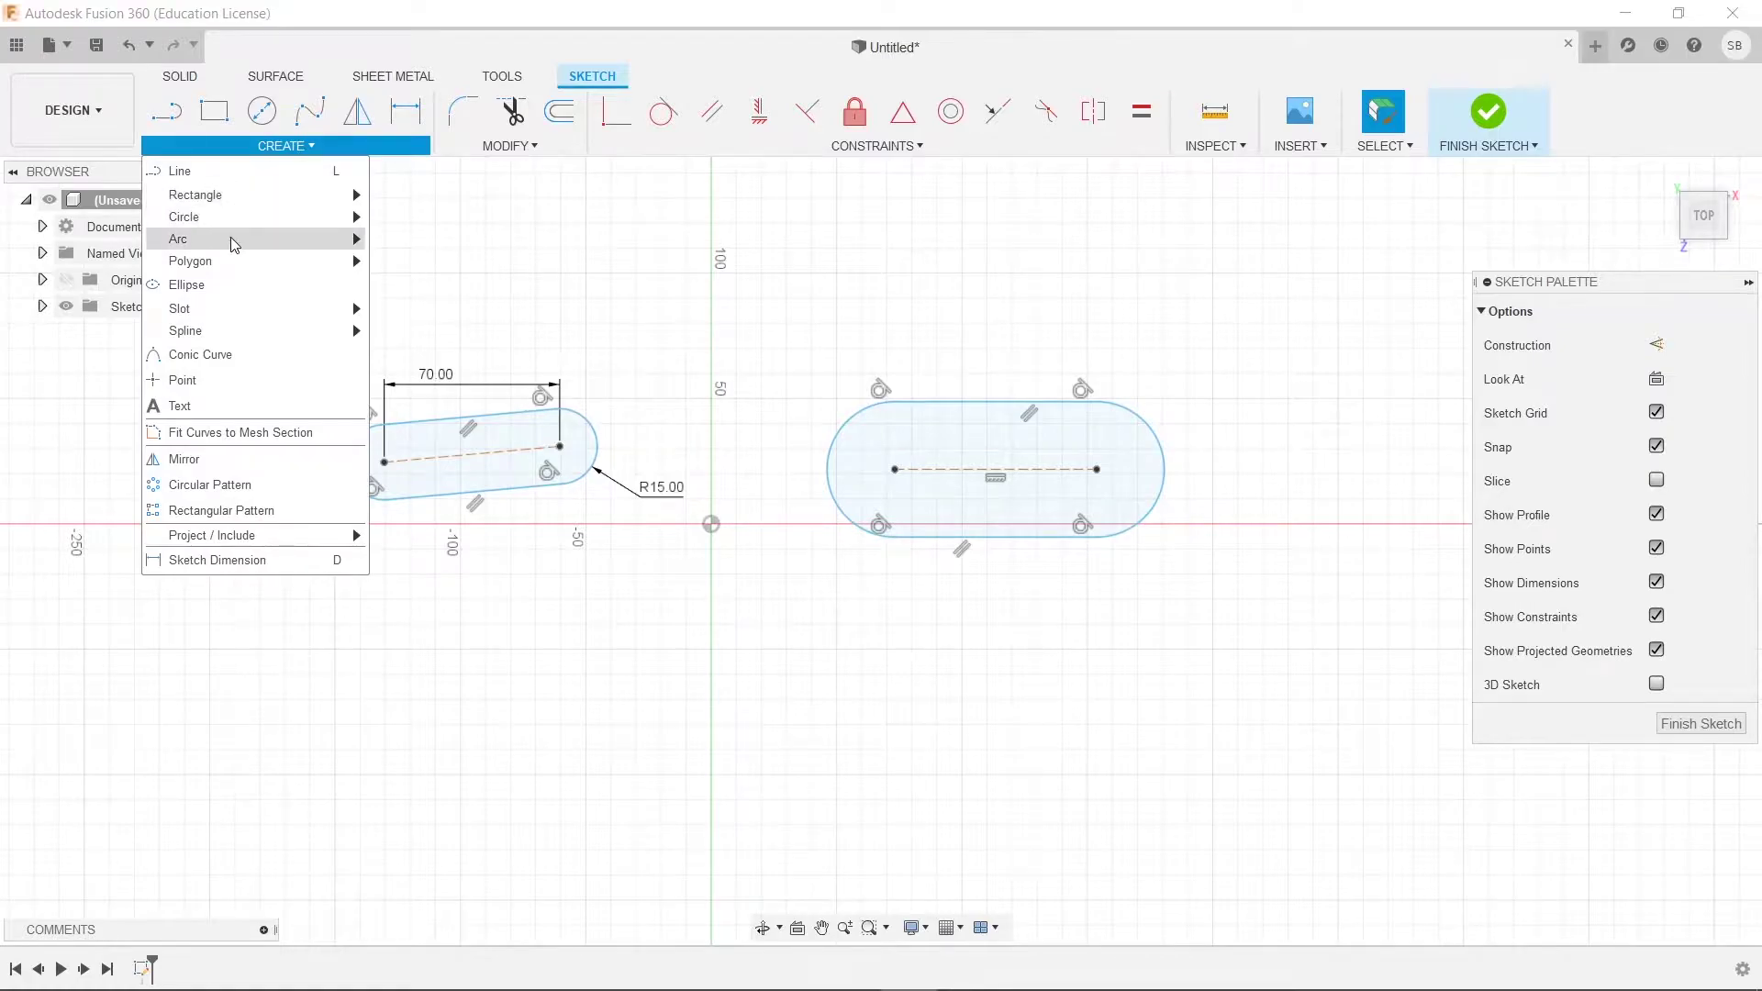
pyautogui.moveTo(341, 313)
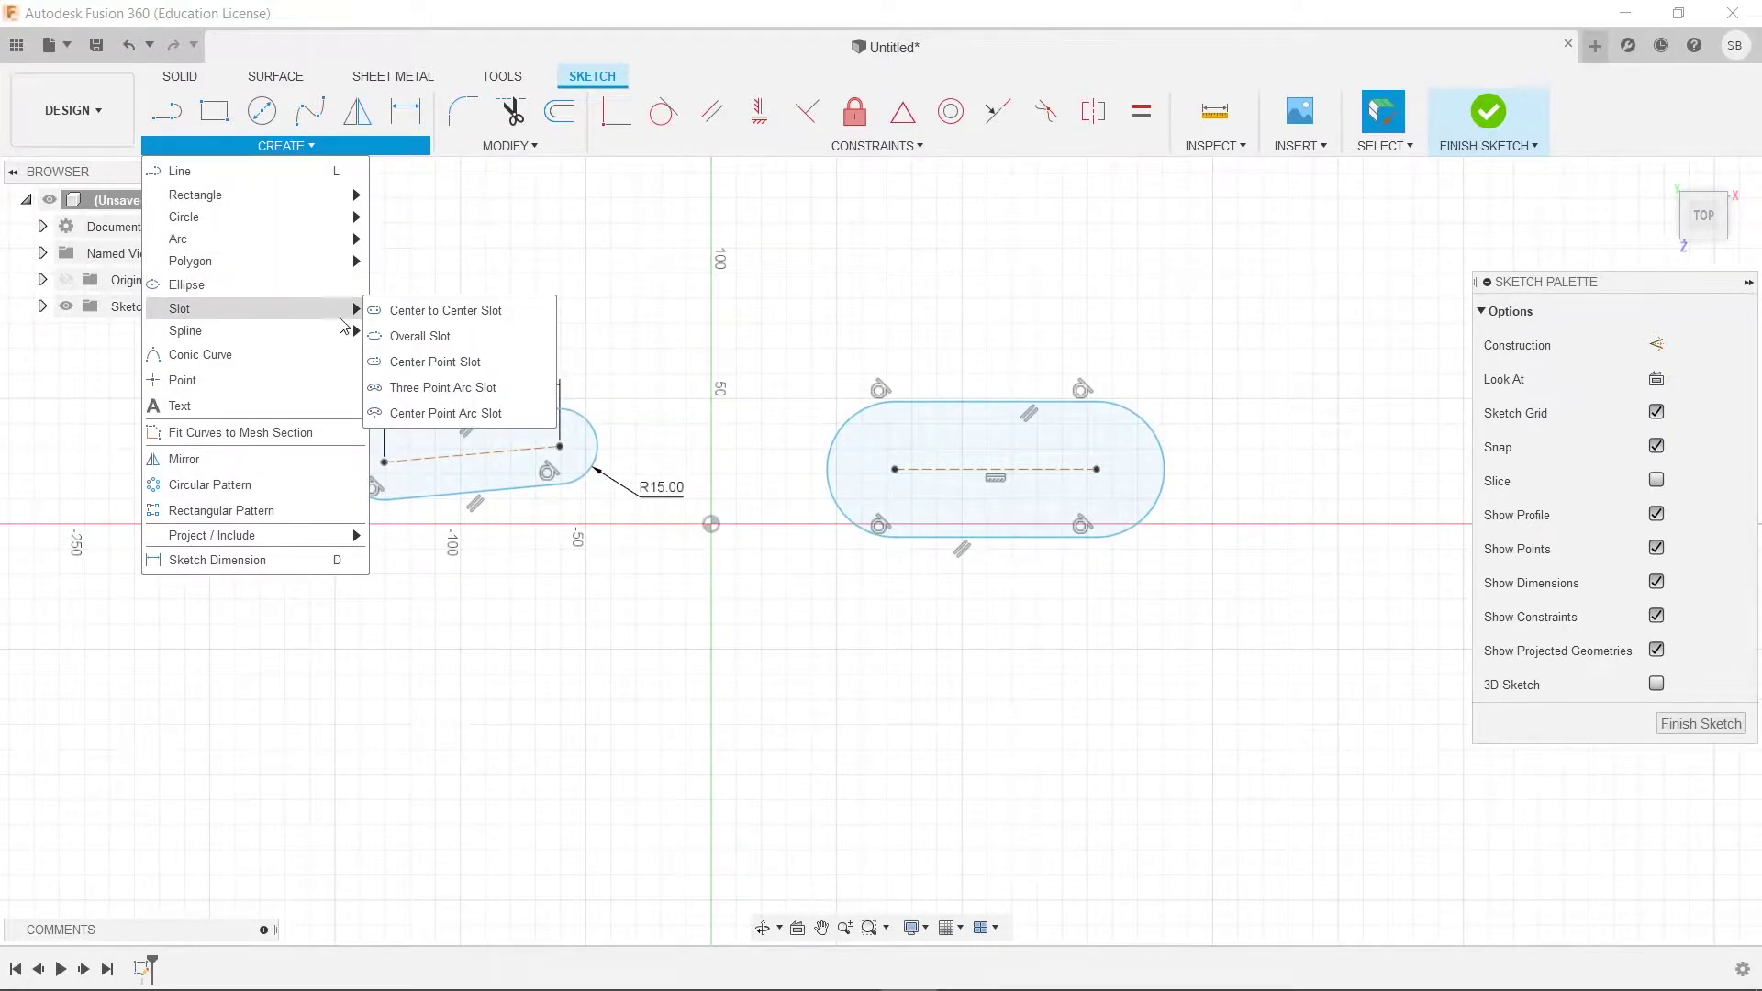
pyautogui.click(448, 337)
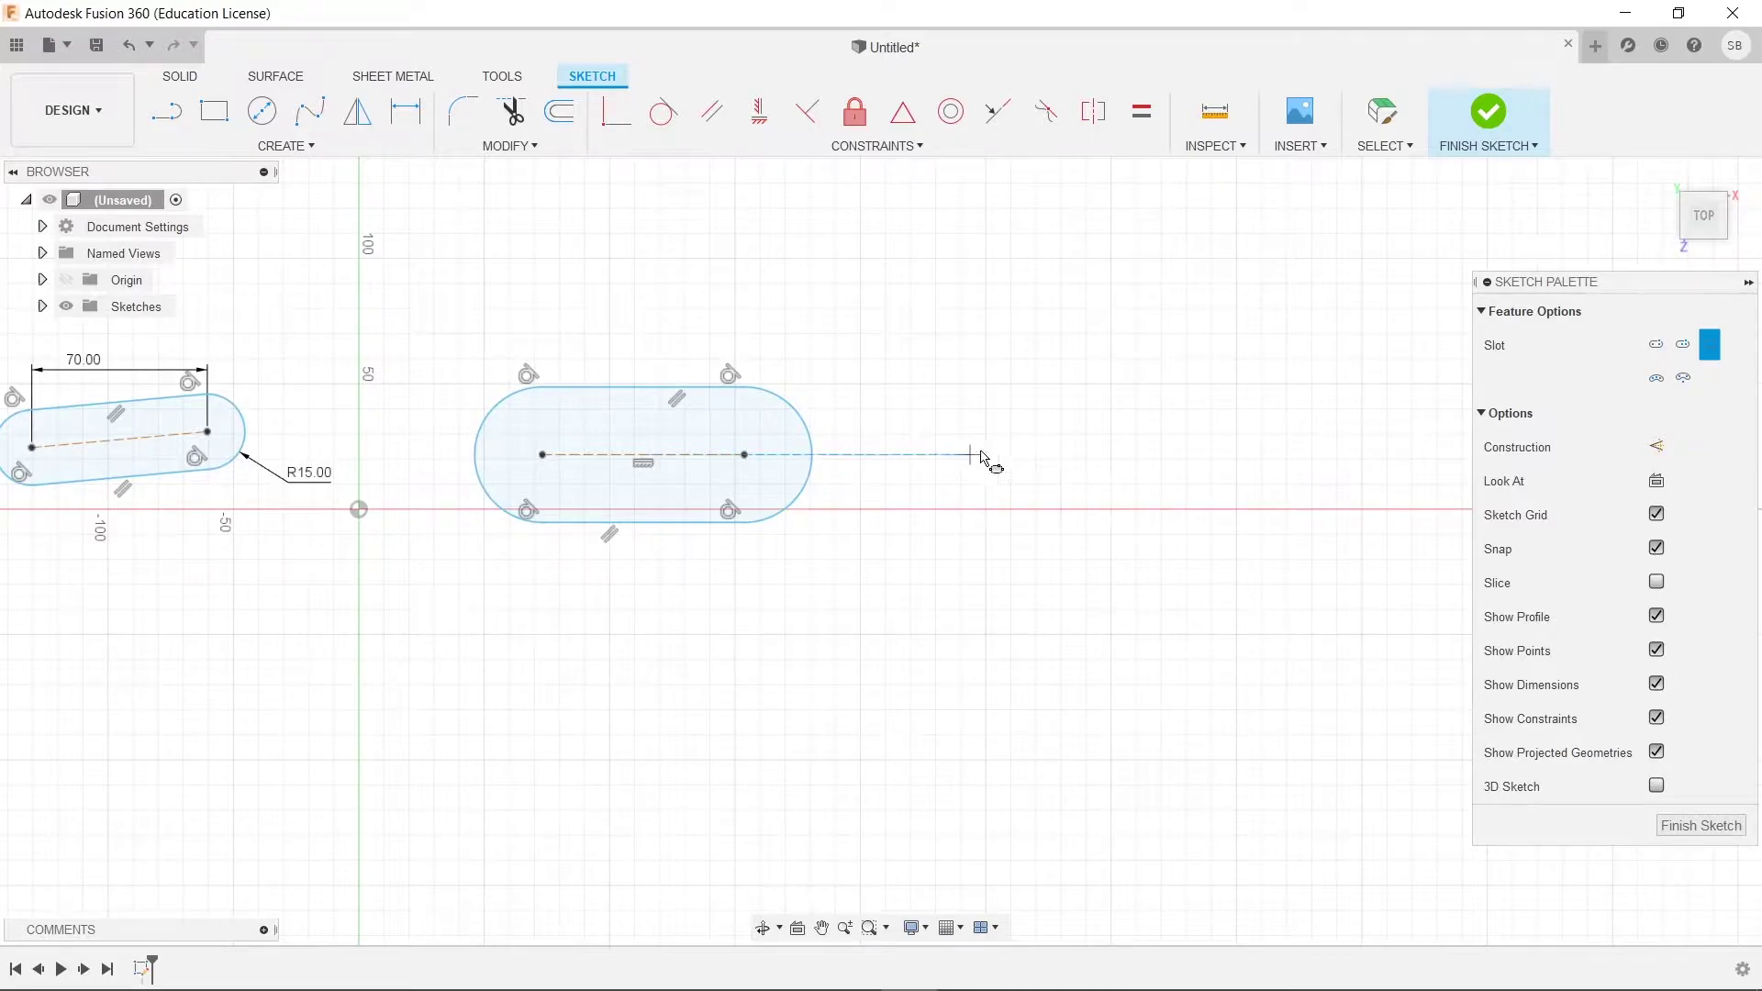
pyautogui.click(1025, 454)
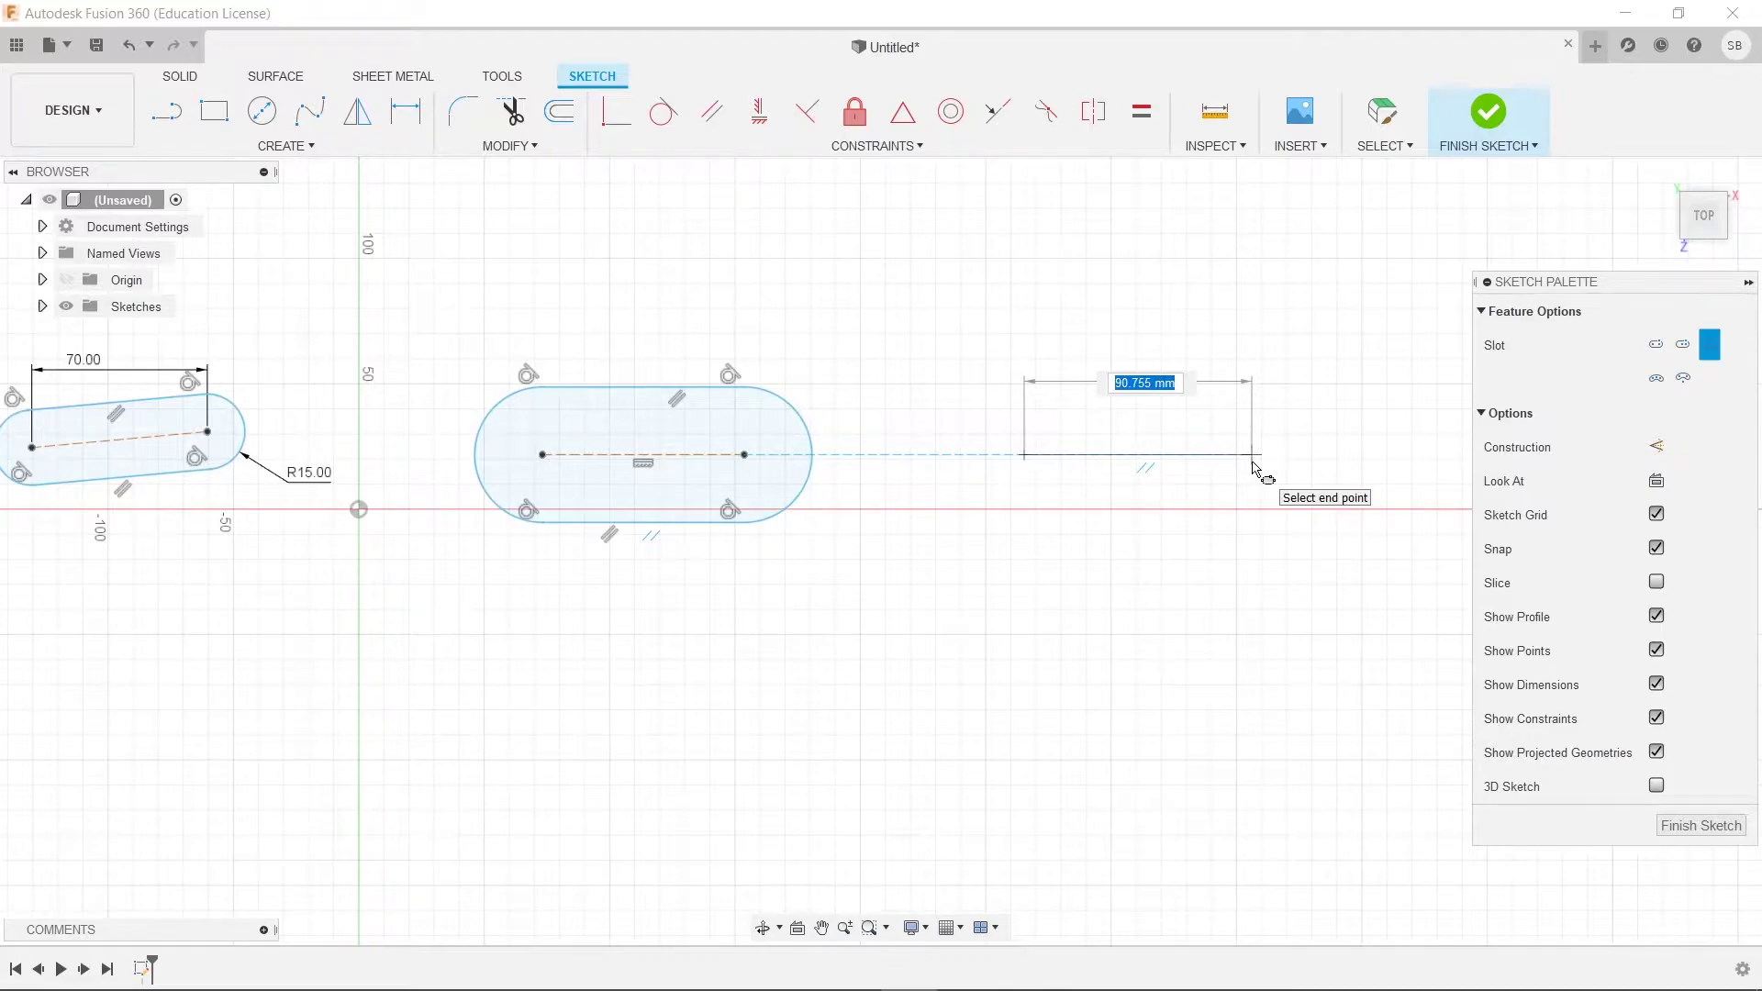
pyautogui.press('Escape')
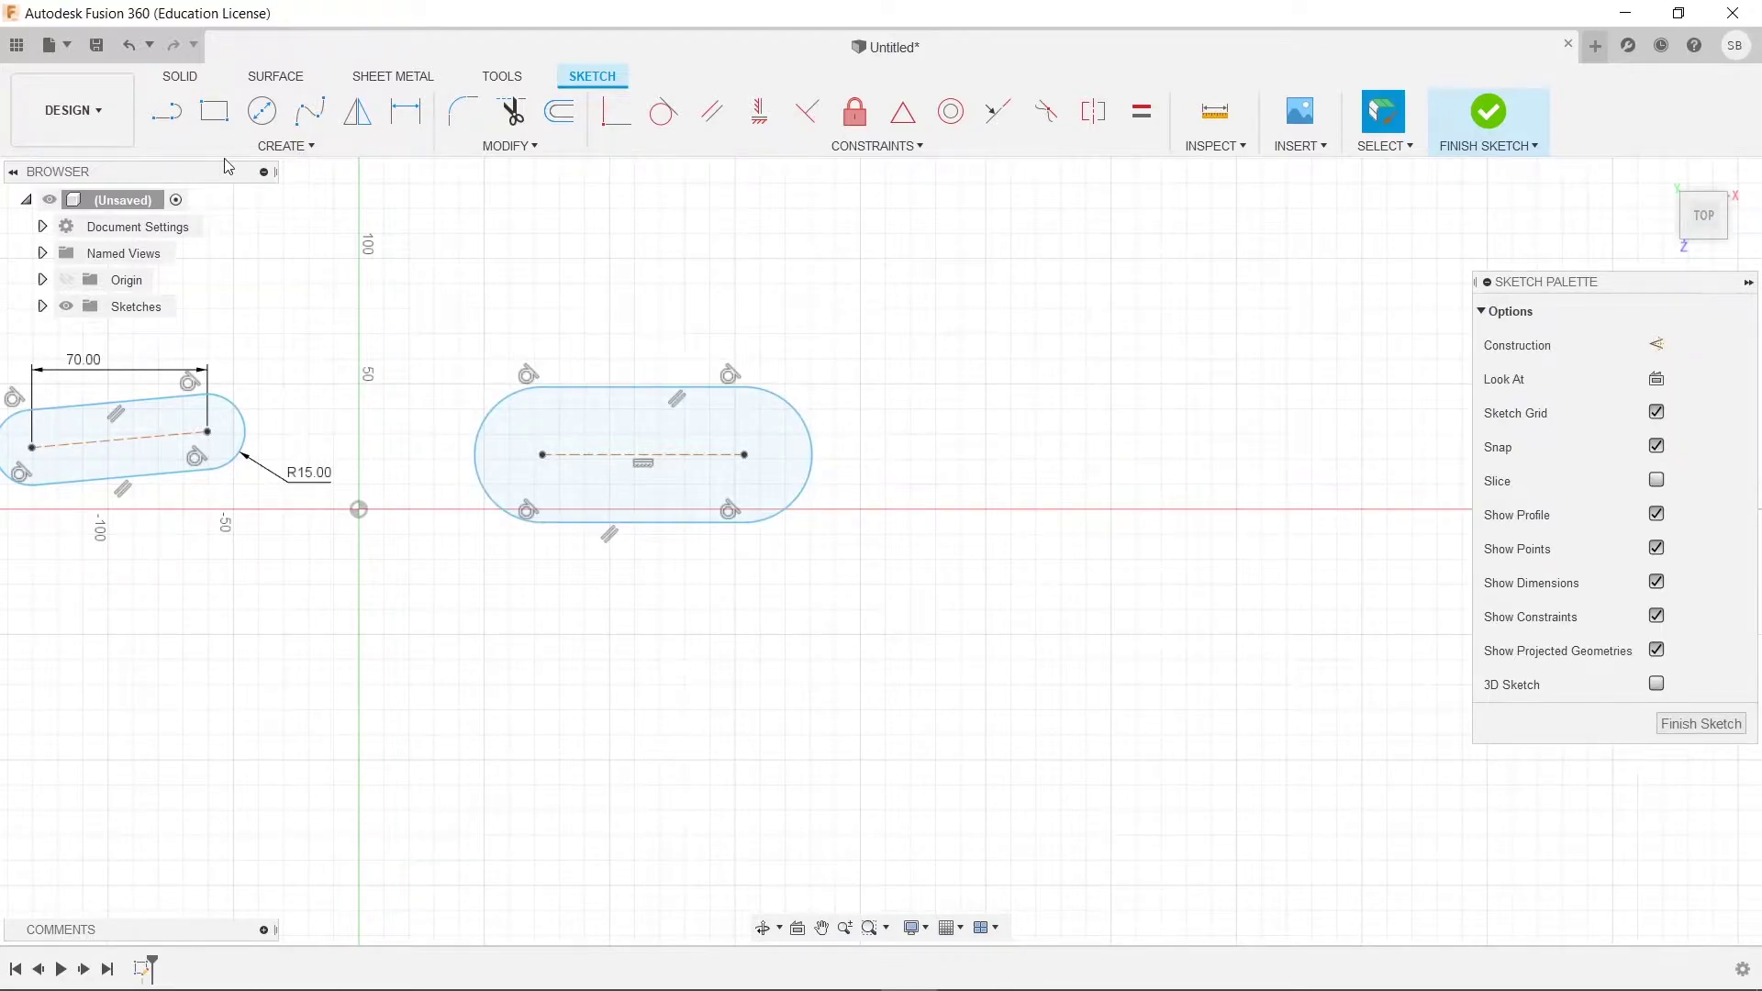
# - Draw a horizontal center-to-center slot with centres 100 mm apart at the upper right
pyautogui.click(285, 146)
pyautogui.moveTo(257, 309)
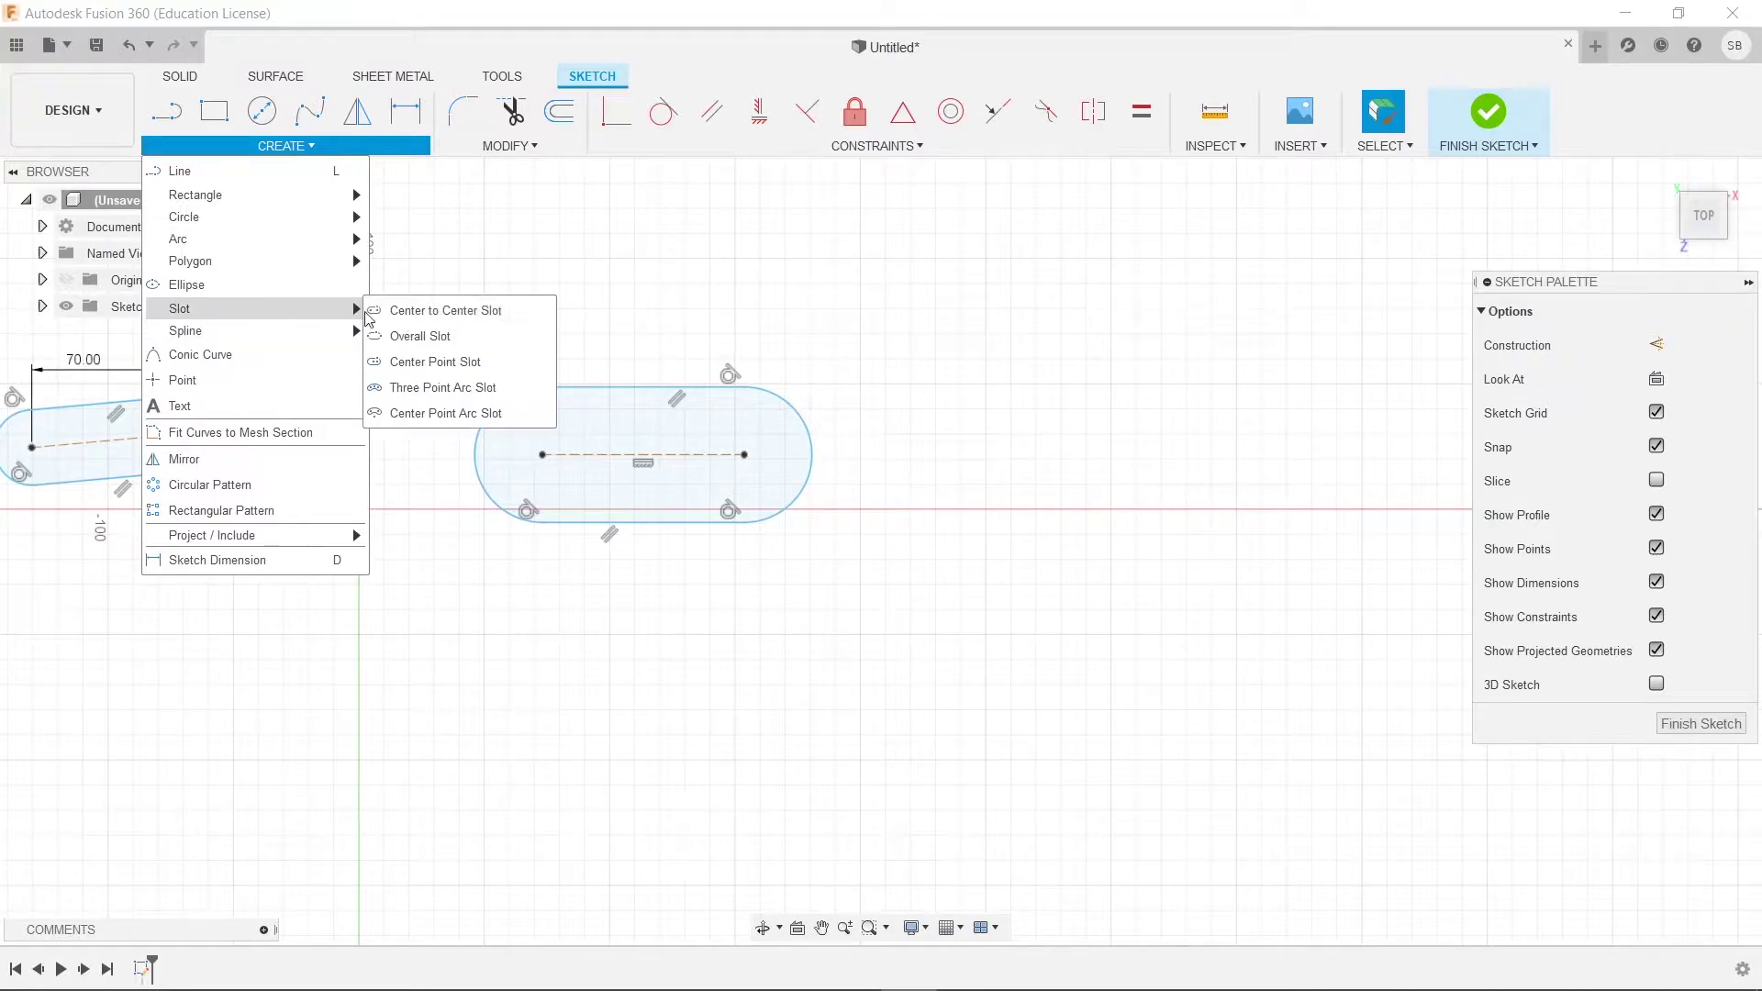
pyautogui.click(446, 311)
pyautogui.click(997, 334)
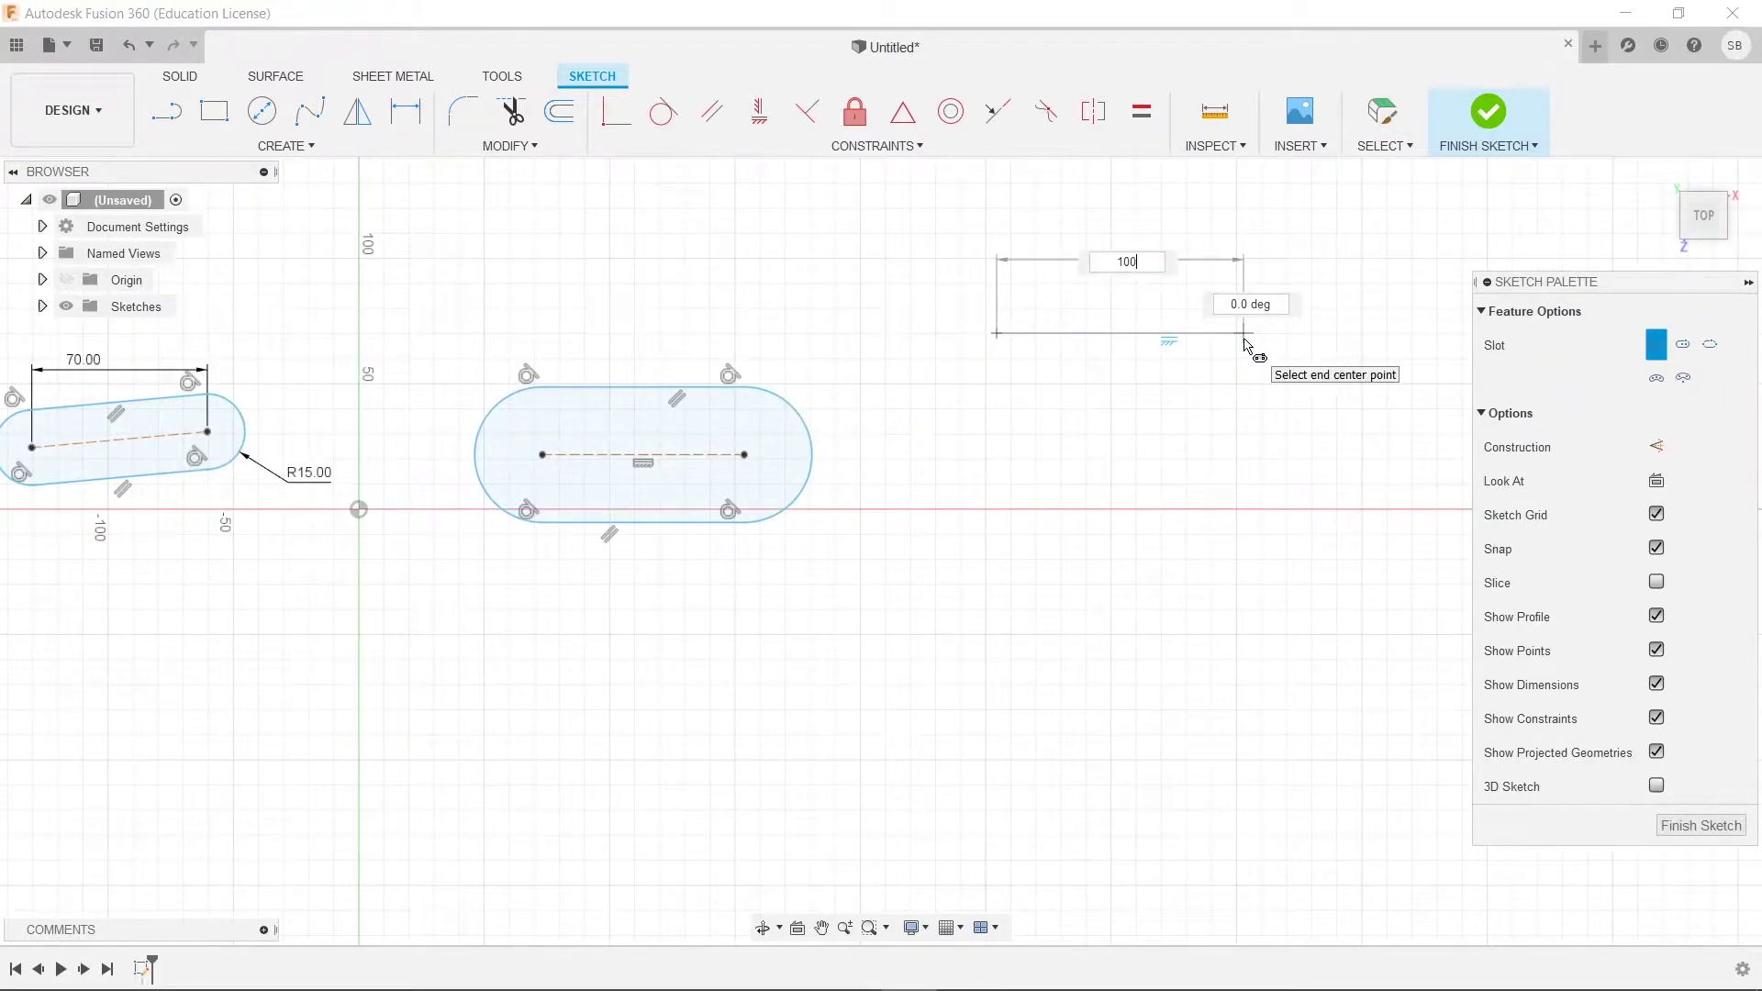
pyautogui.write('100')
pyautogui.press('Tab')
pyautogui.click(1247, 344)
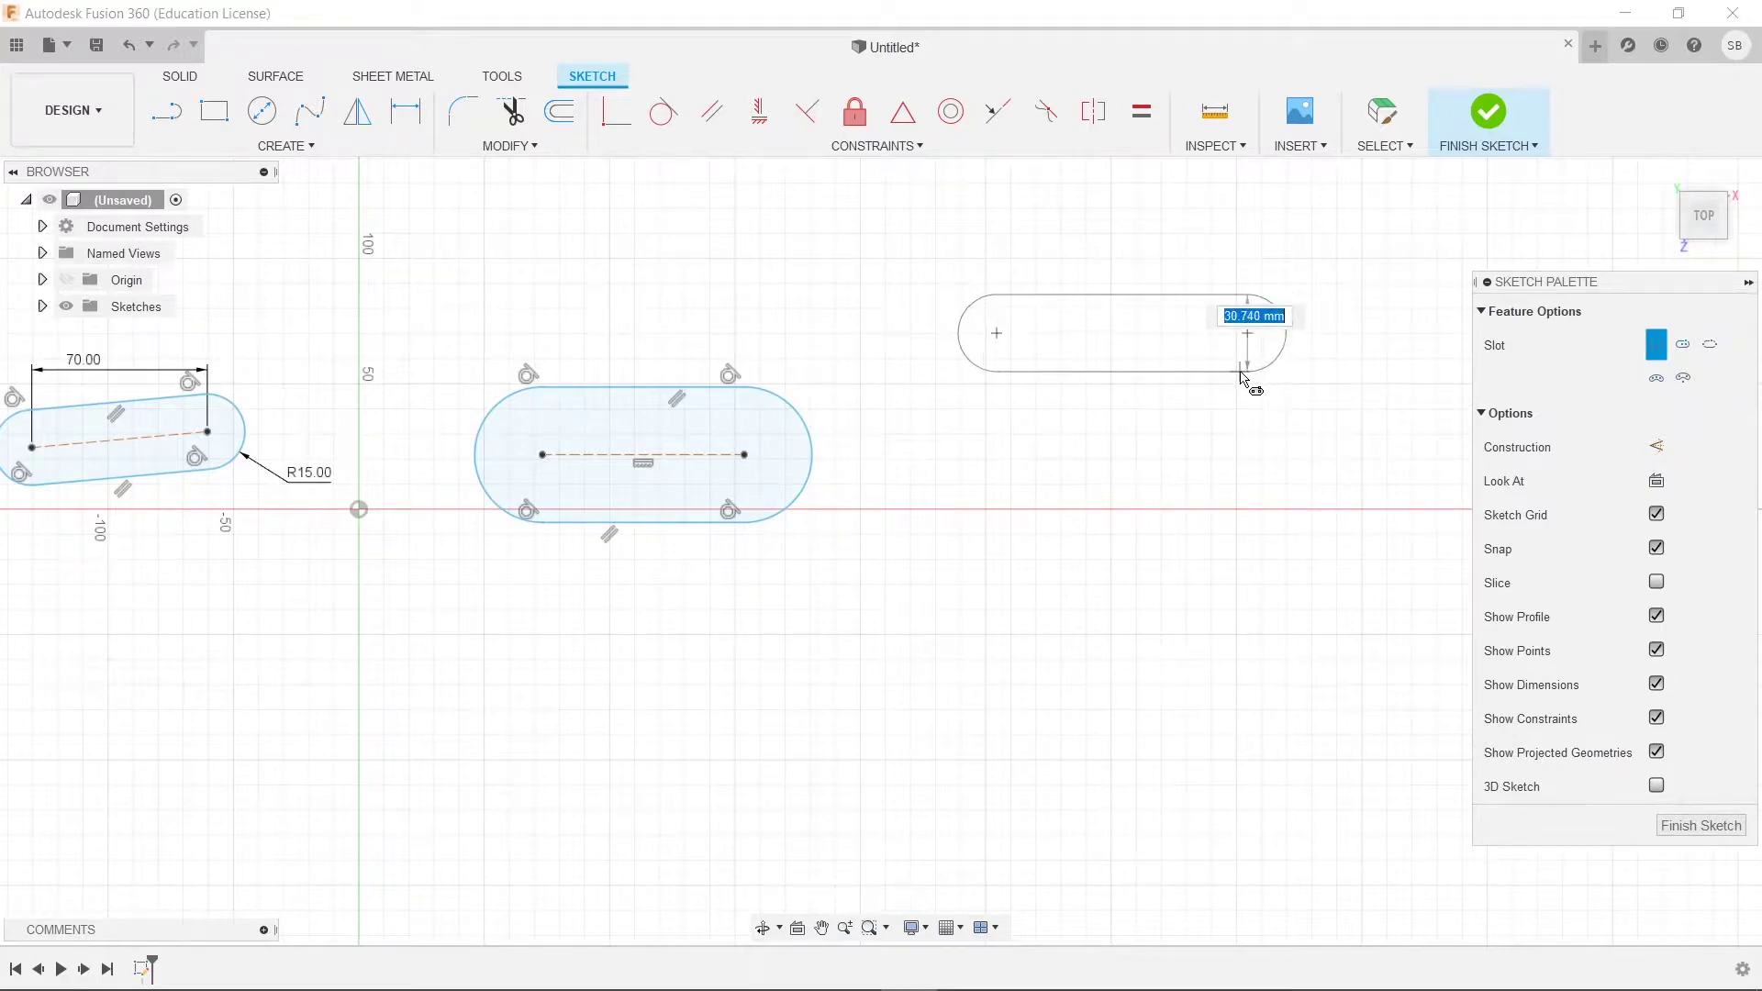
pyautogui.click(1237, 384)
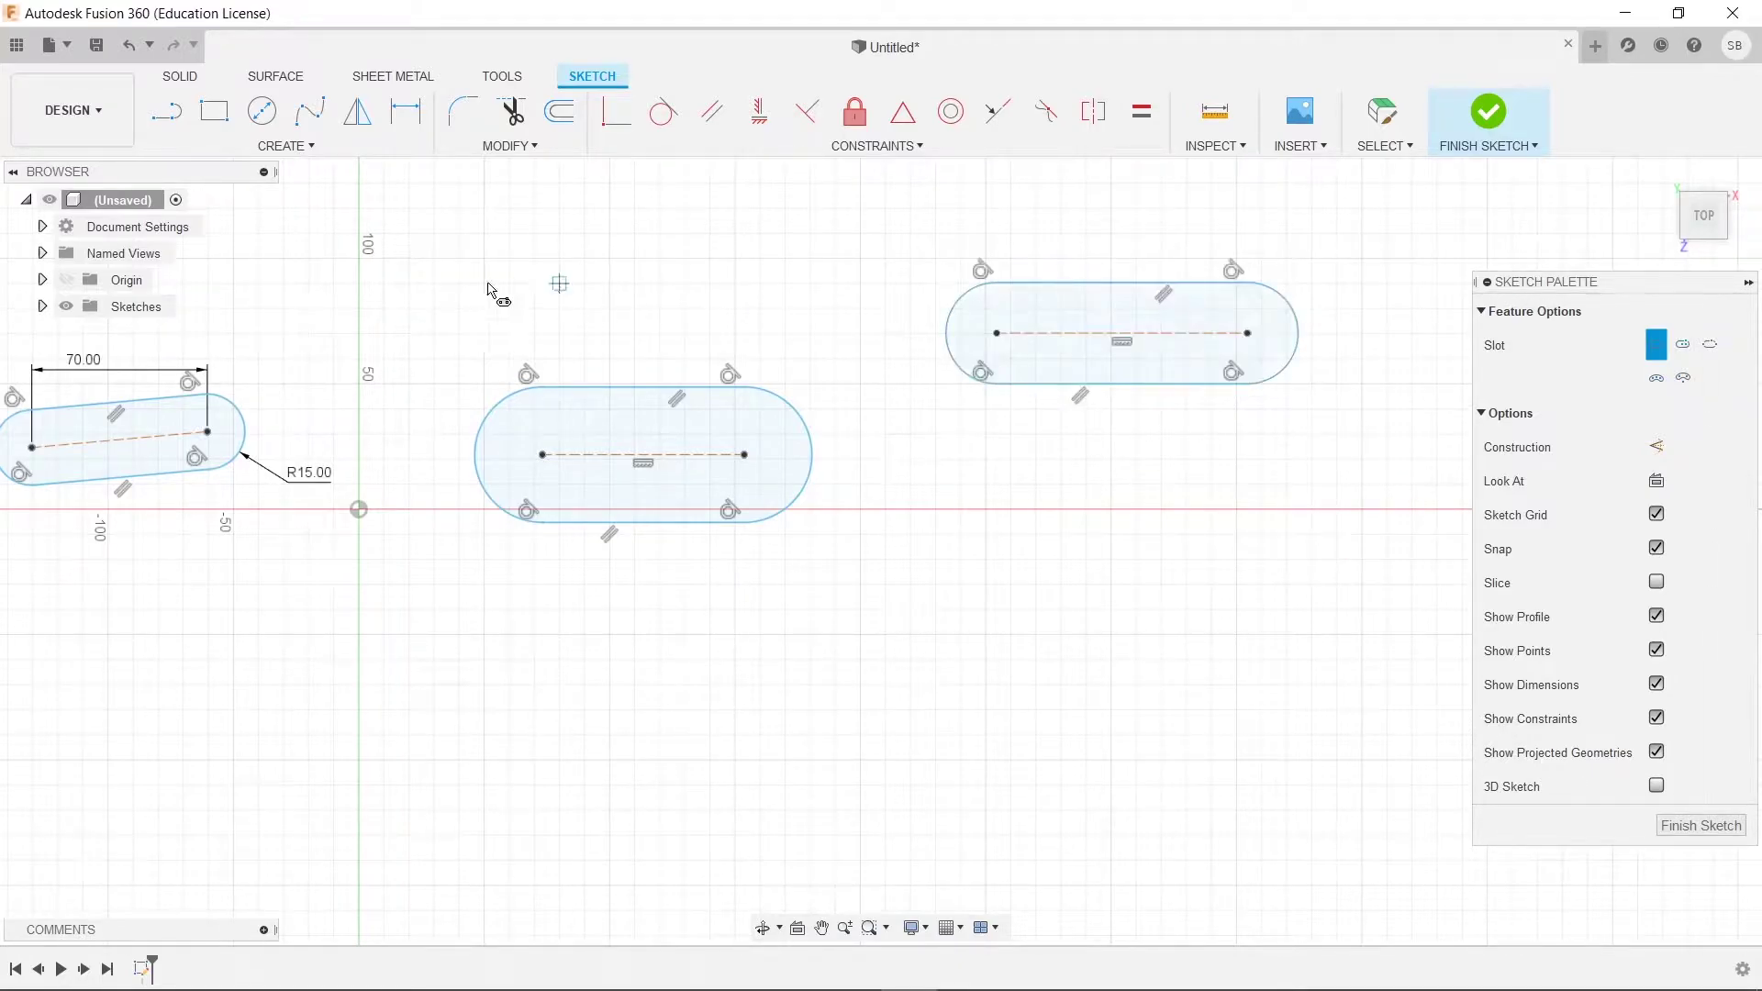
# - Start another overall slot and cancel it
pyautogui.click(292, 146)
pyautogui.moveTo(247, 317)
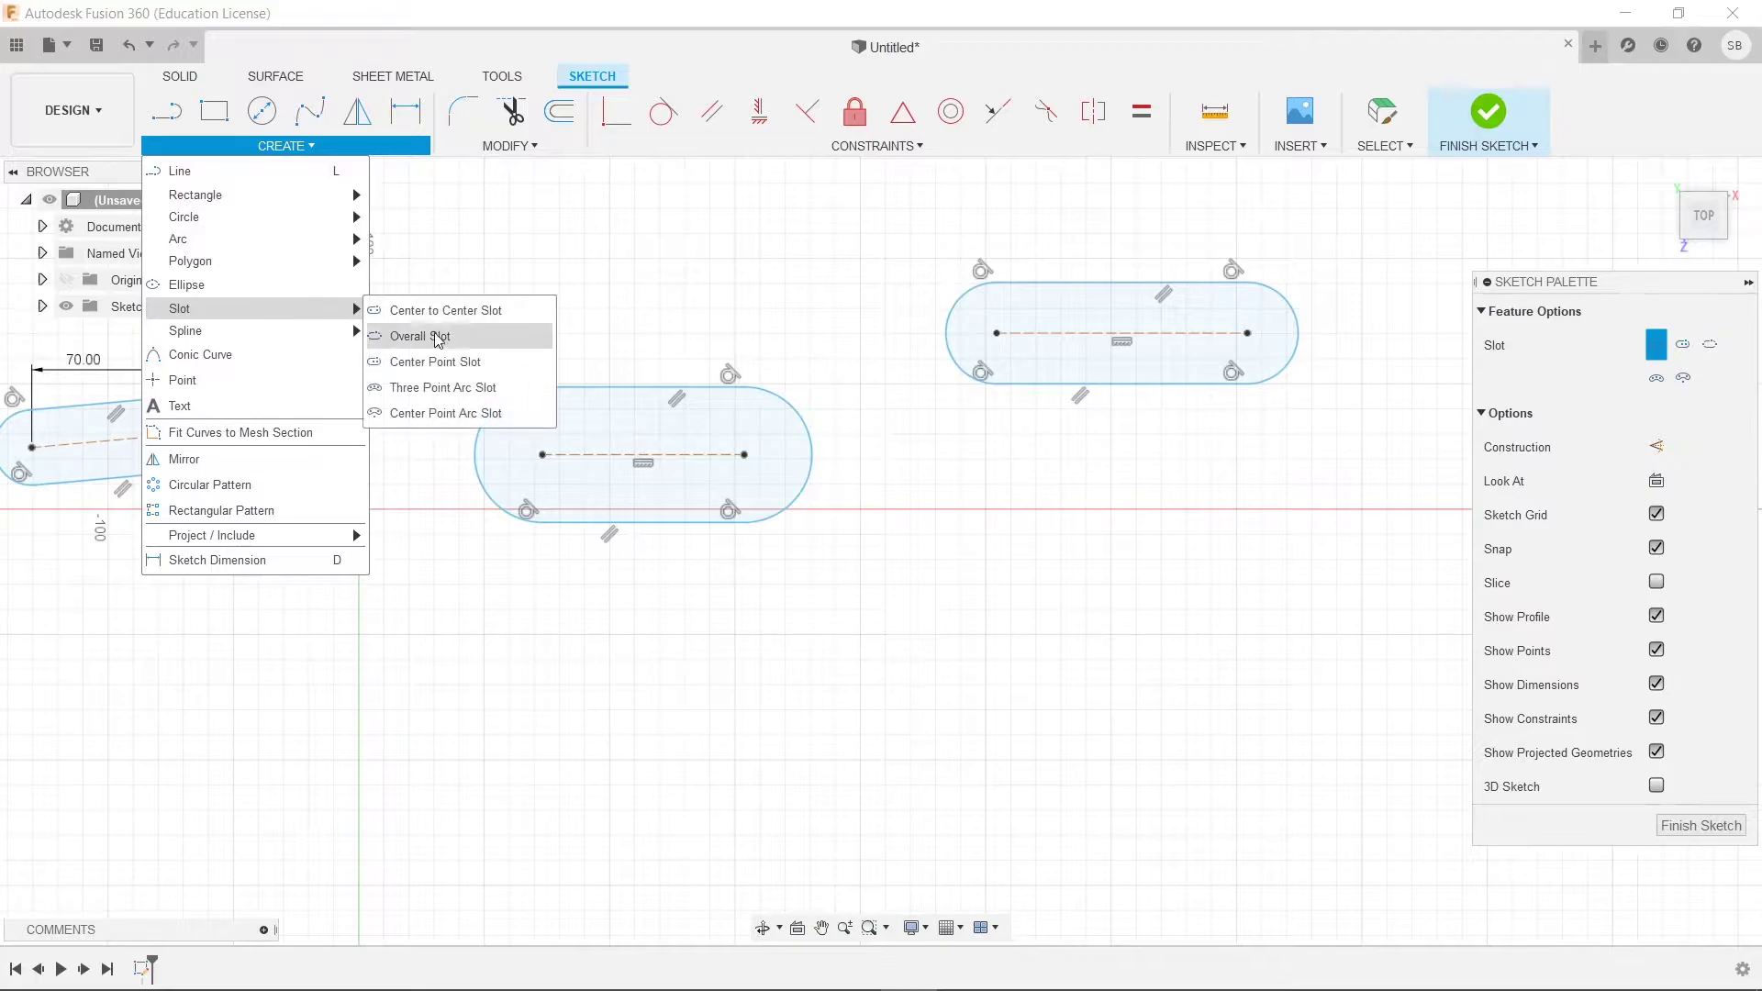
pyautogui.click(420, 336)
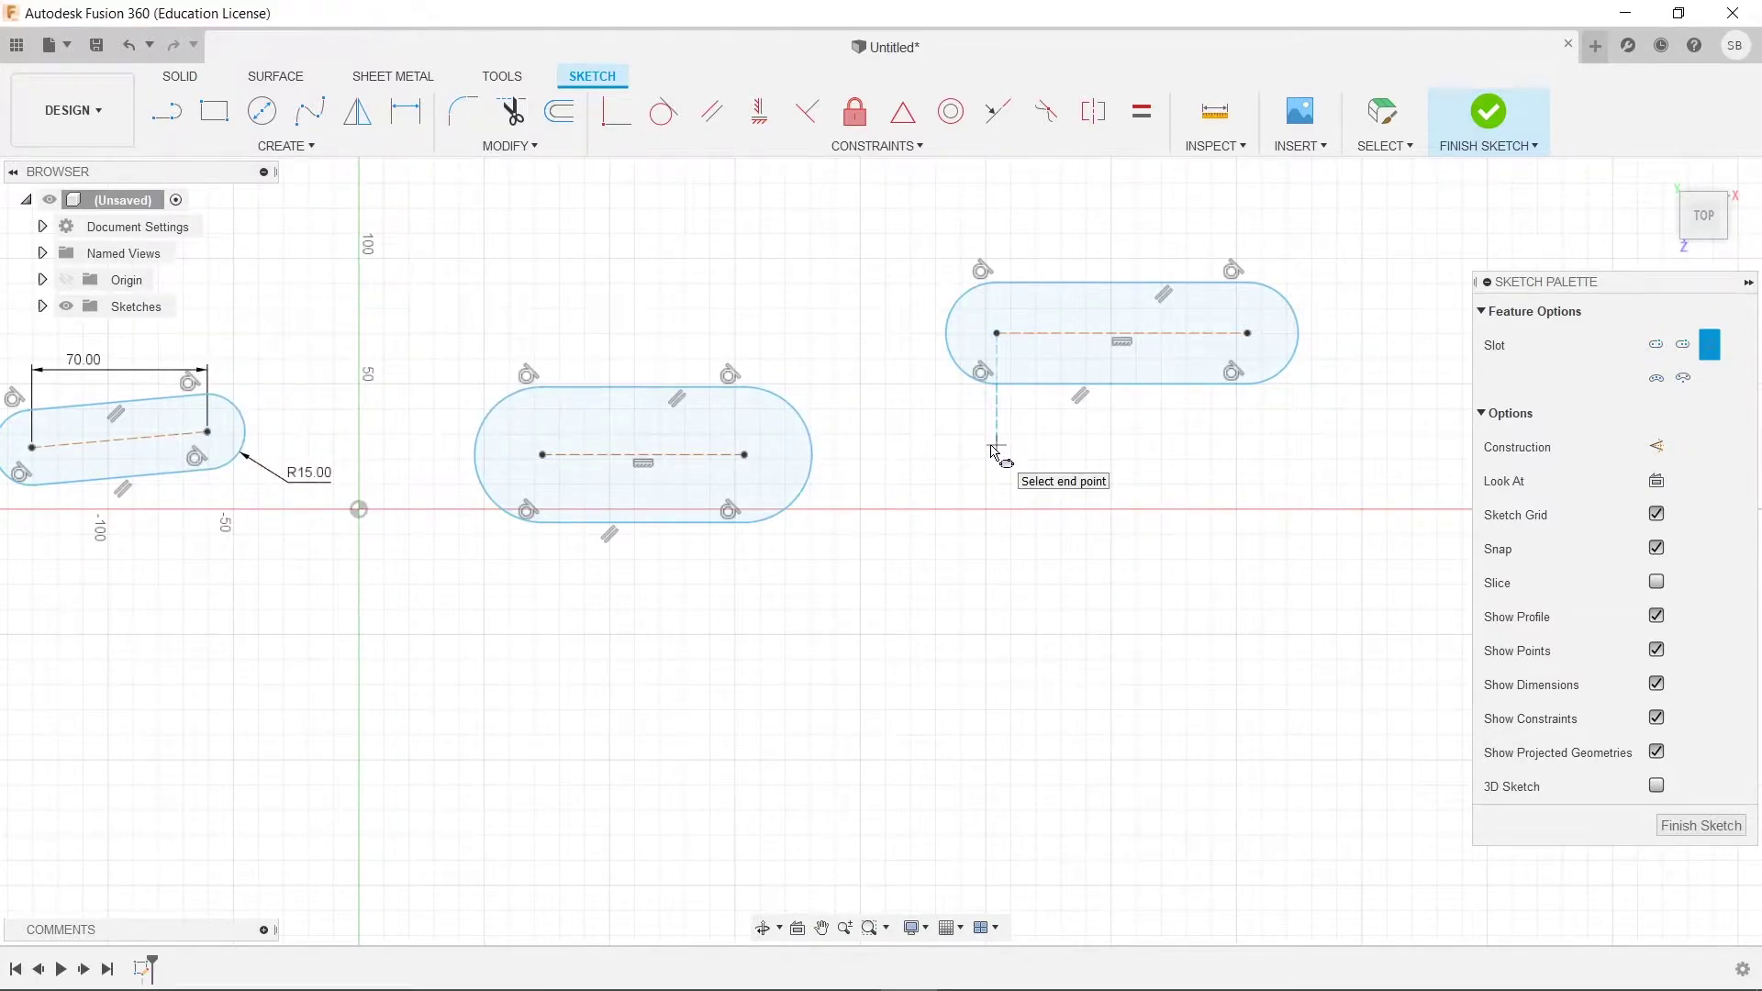
pyautogui.press('Escape')
# - Draw a 100 mm horizontal overall slot at 0° just beneath the upper-right slot
pyautogui.click(287, 146)
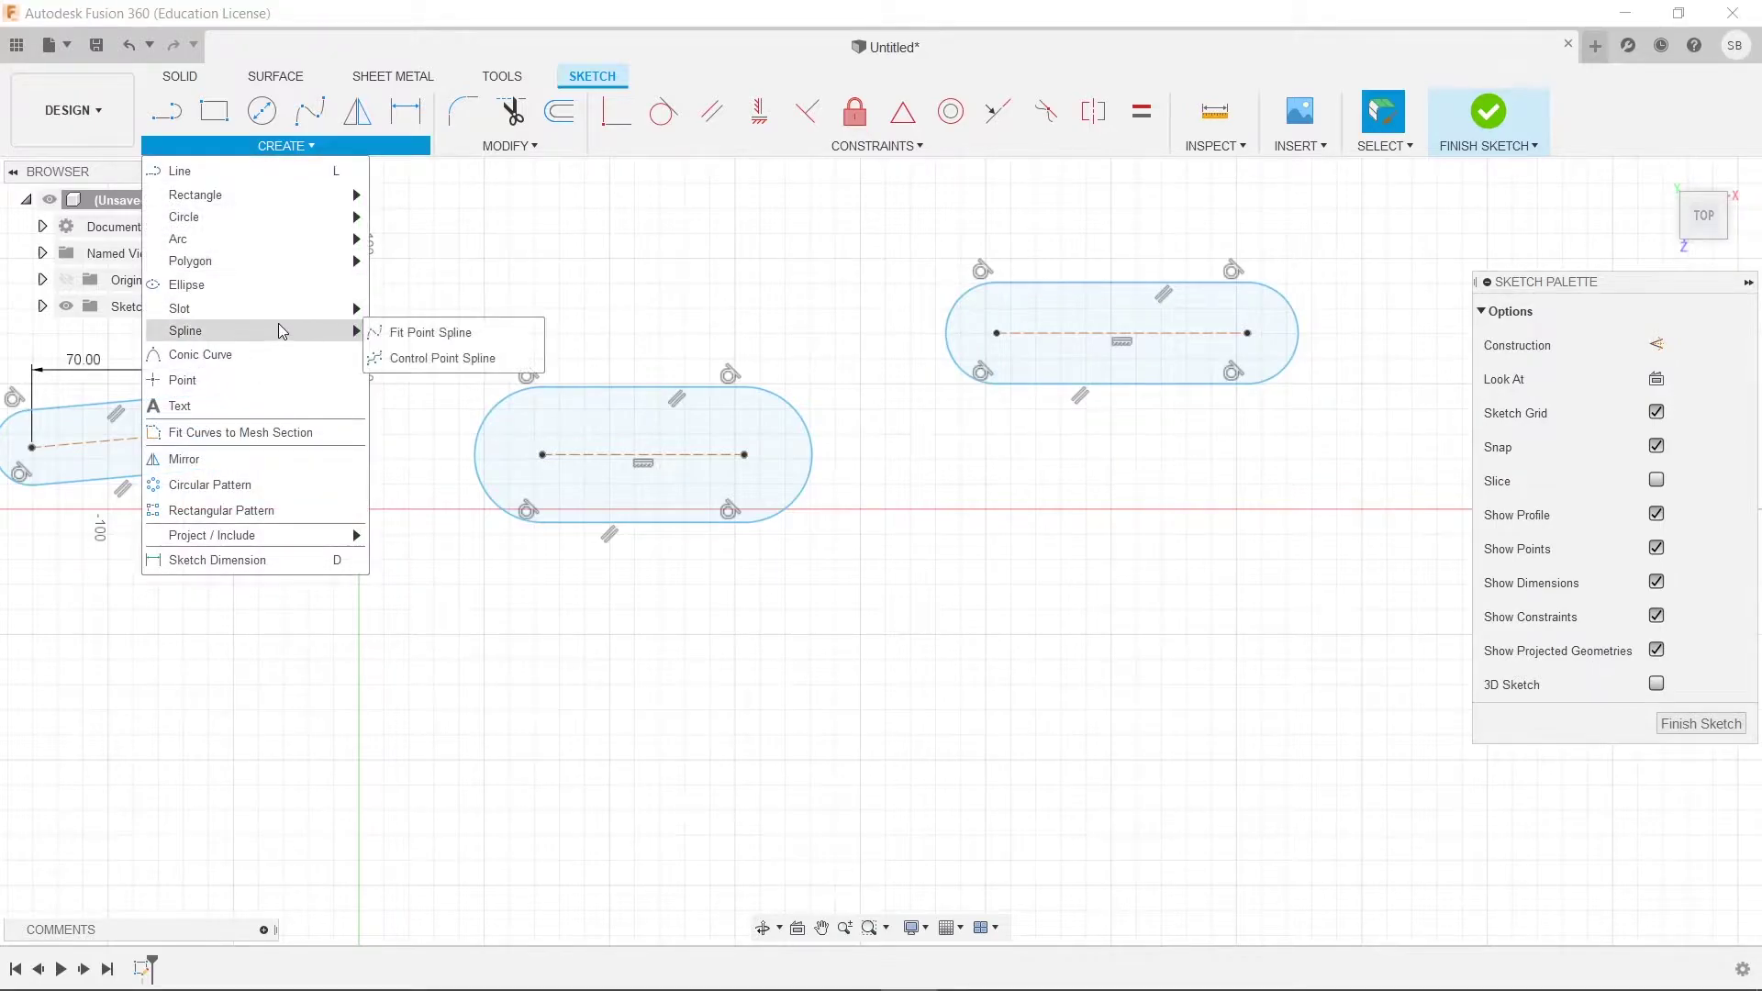
pyautogui.moveTo(303, 308)
pyautogui.click(440, 336)
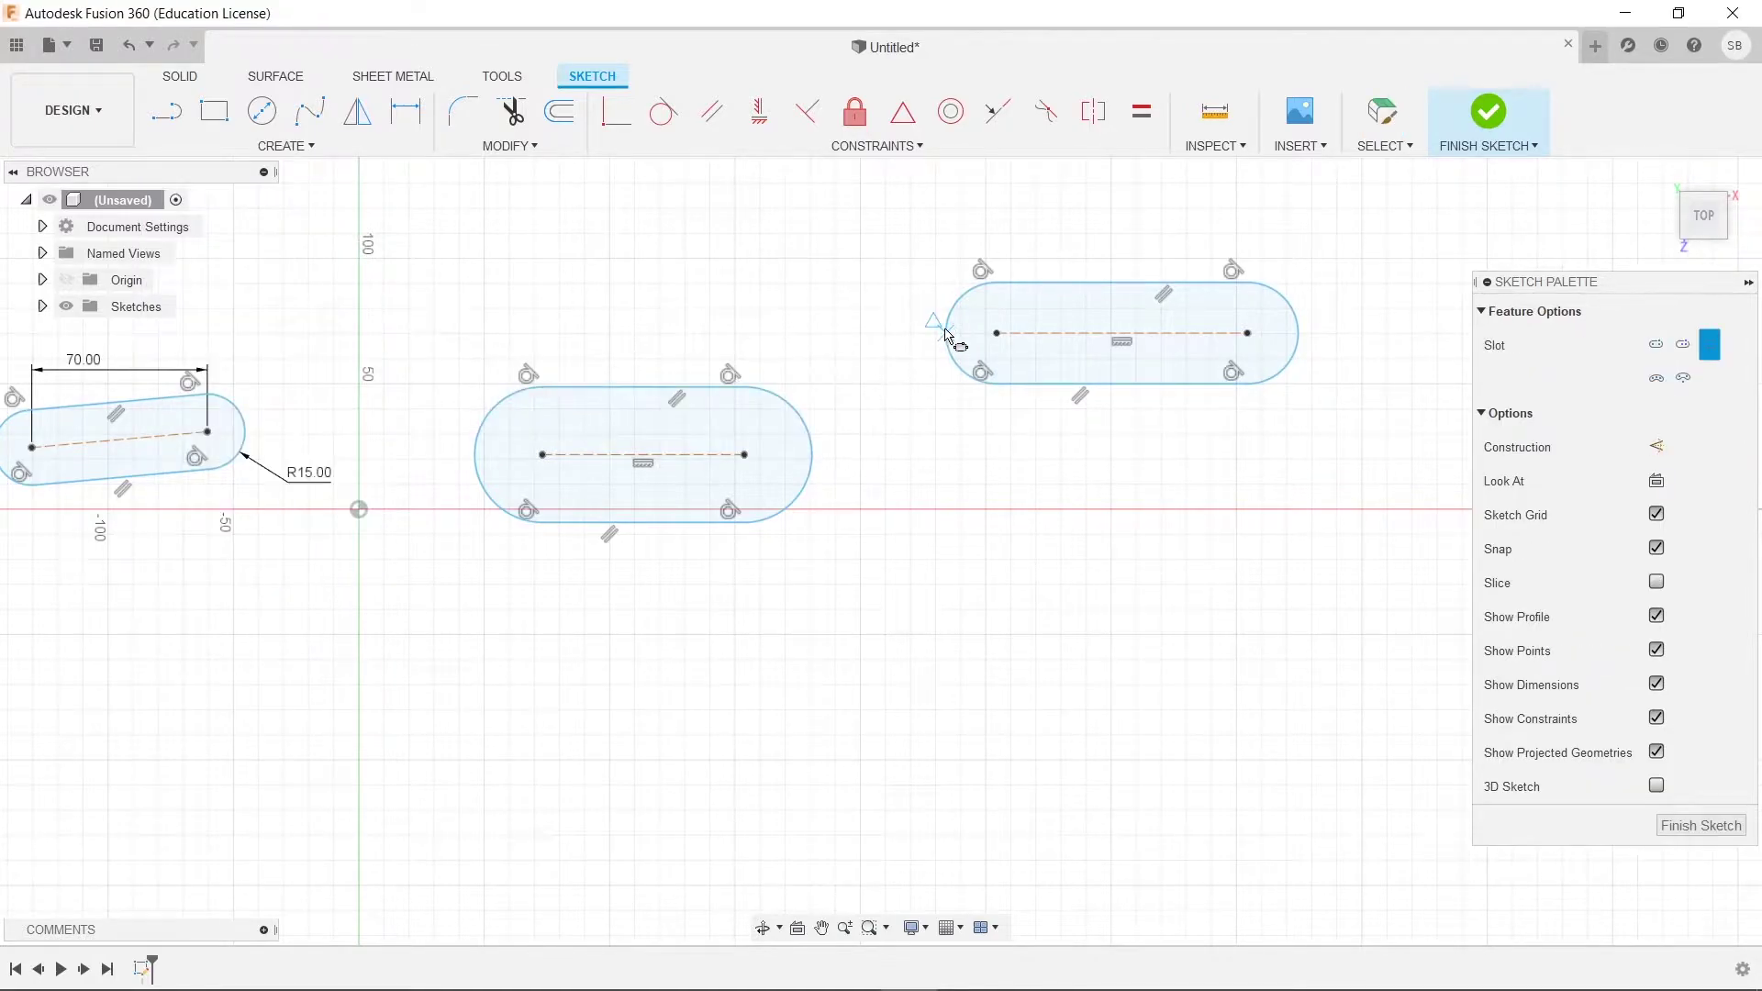
pyautogui.click(946, 439)
pyautogui.write('100')
pyautogui.press('Tab')
pyautogui.press('Return')
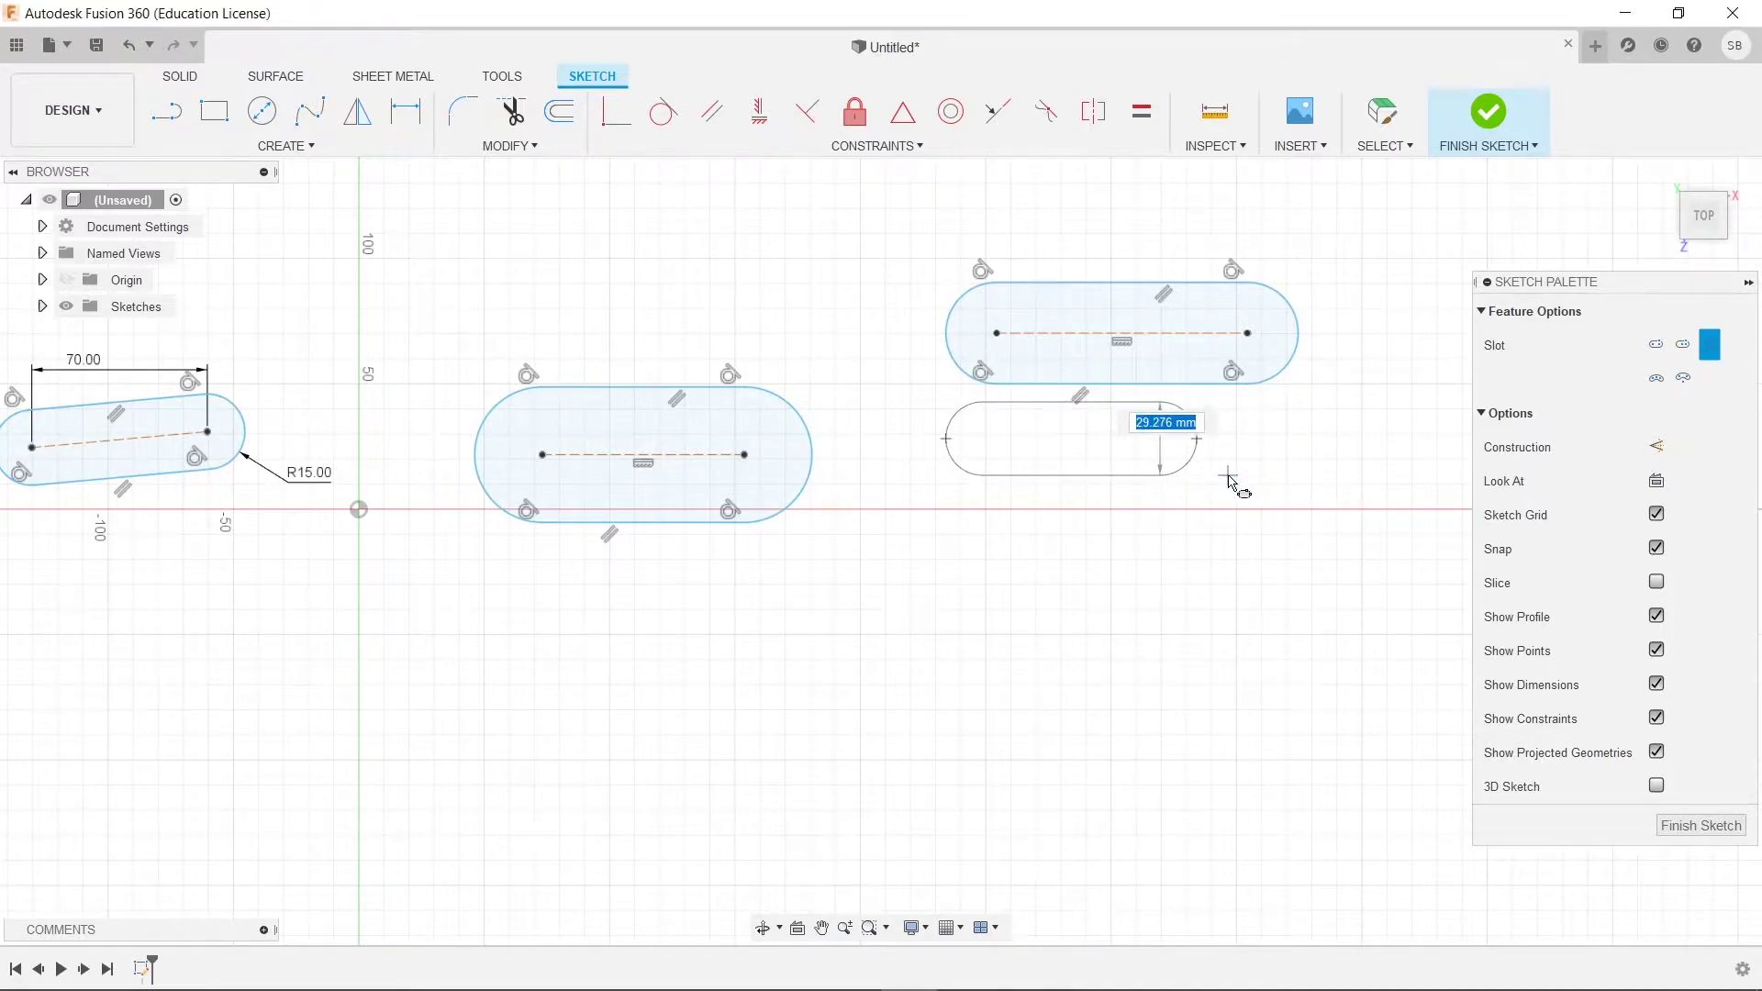
pyautogui.click(1229, 477)
pyautogui.press('Escape')
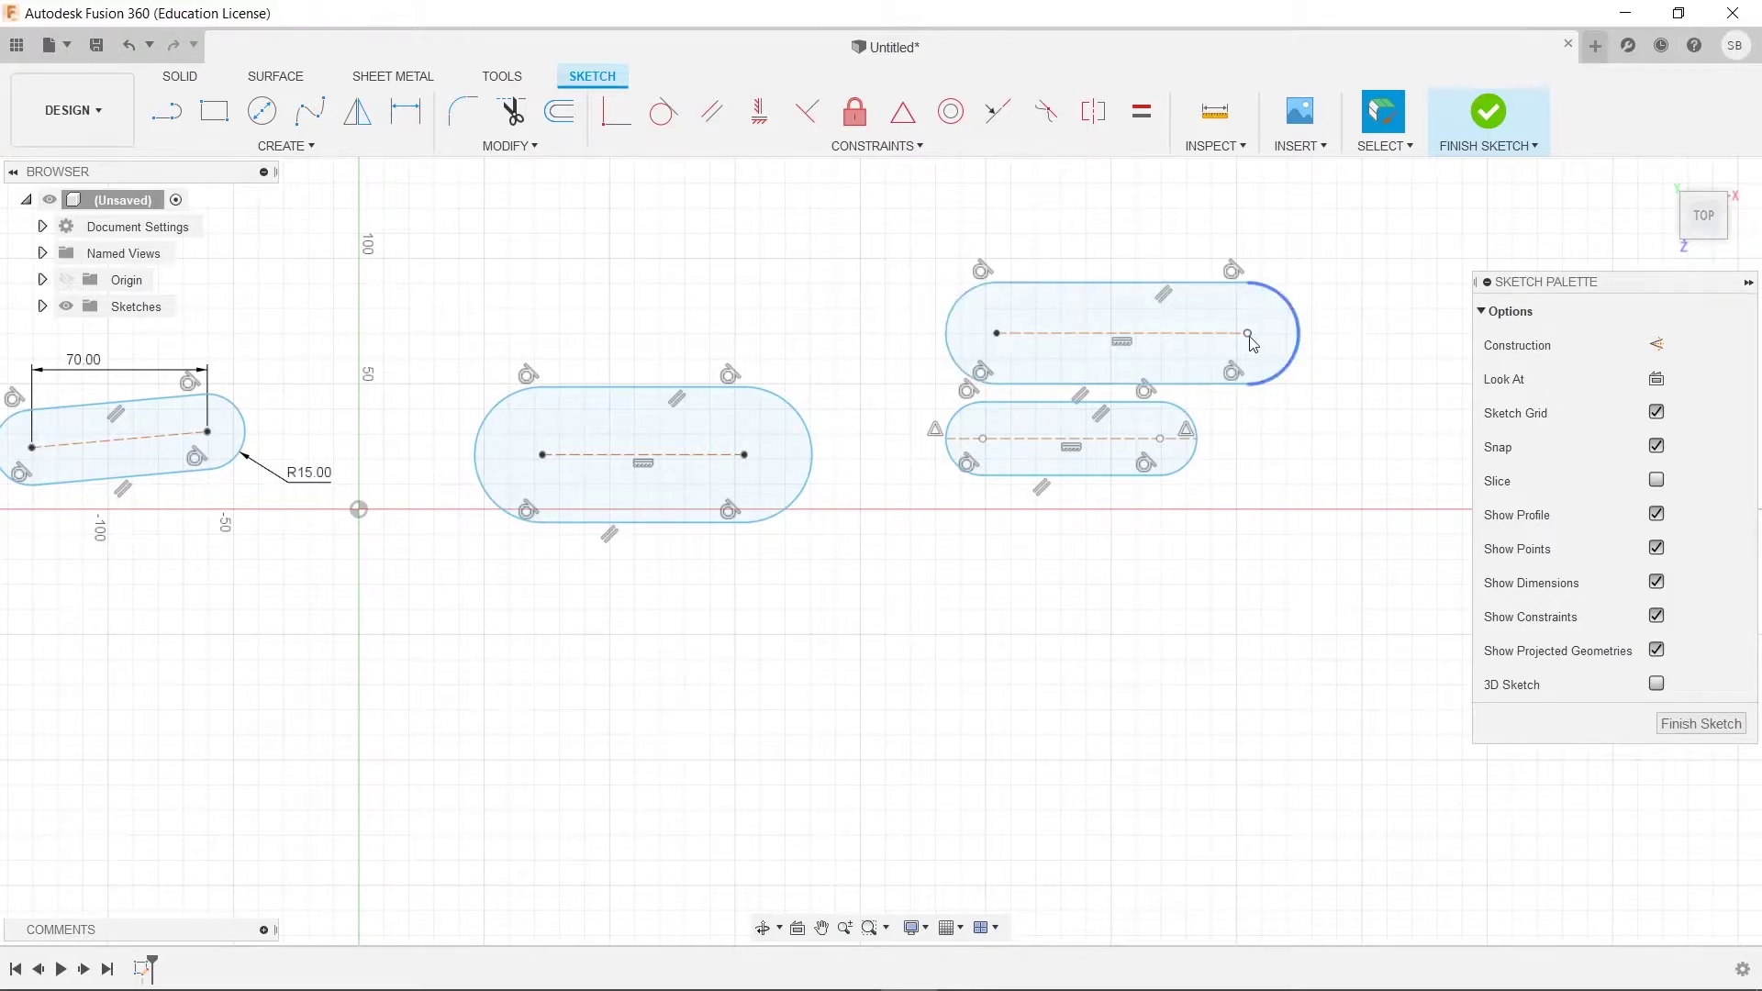
# - Select the upper slot's centre points and the lower slot's profile, then clear the selection
pyautogui.click(997, 334)
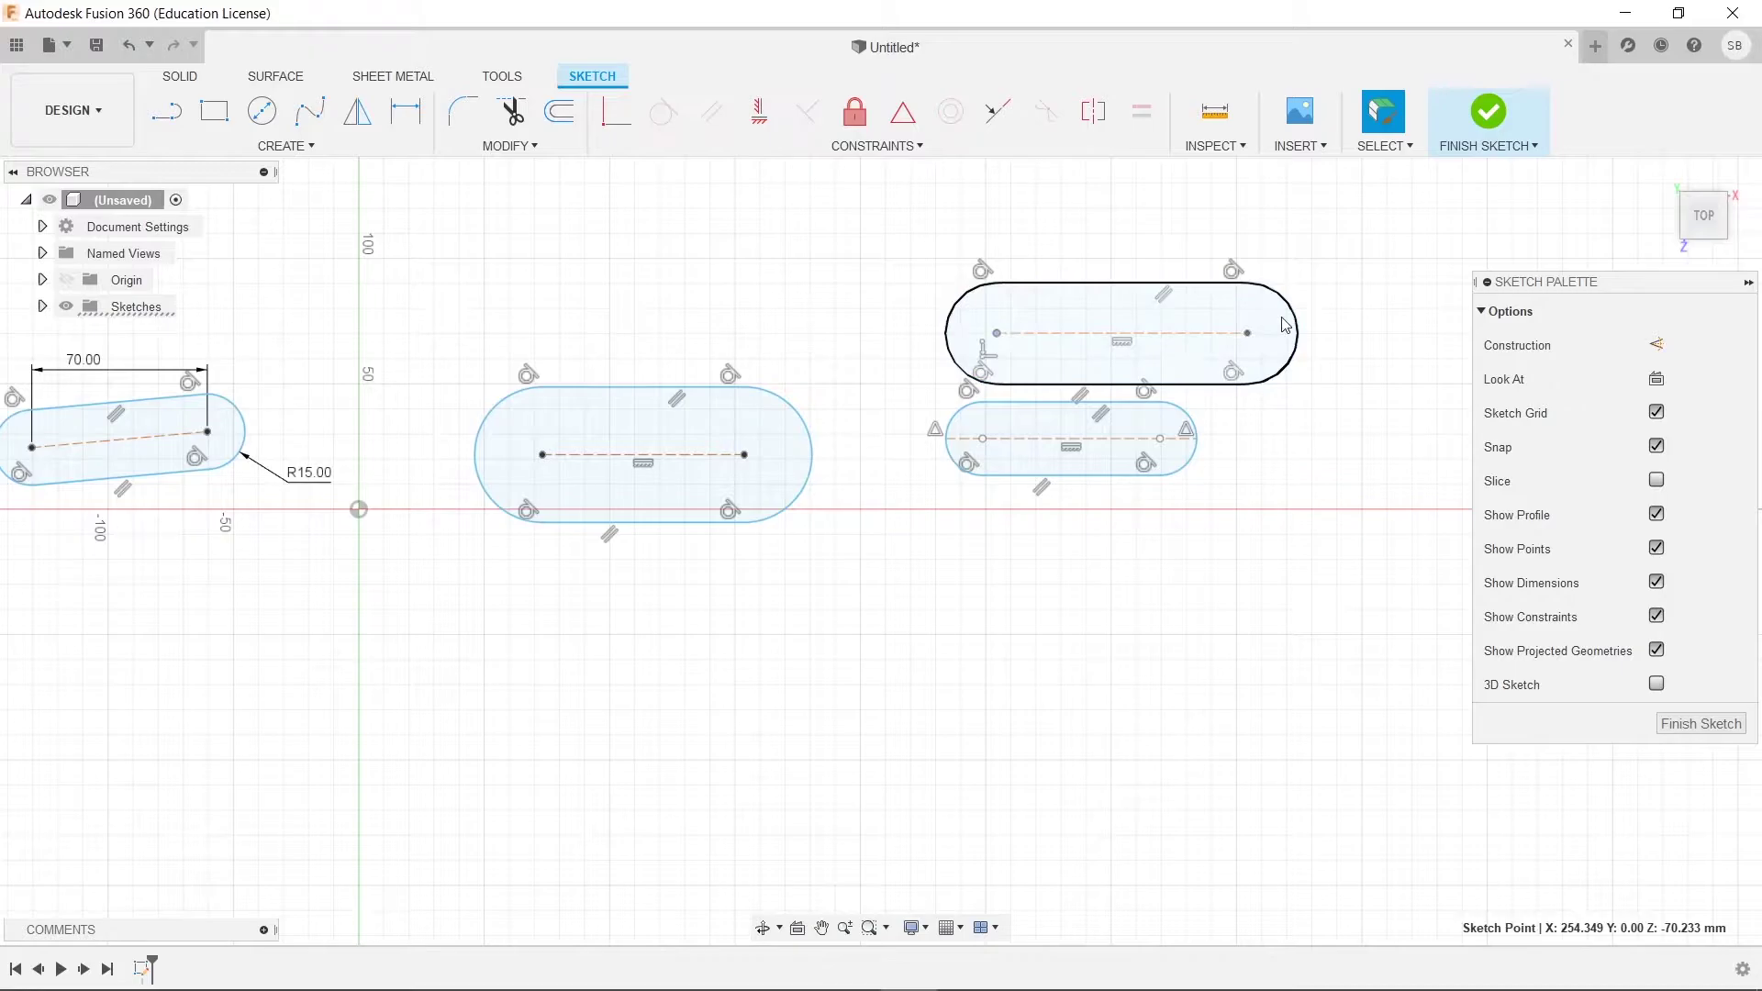
pyautogui.click(1247, 333)
pyautogui.click(1078, 428)
pyautogui.click(1232, 488)
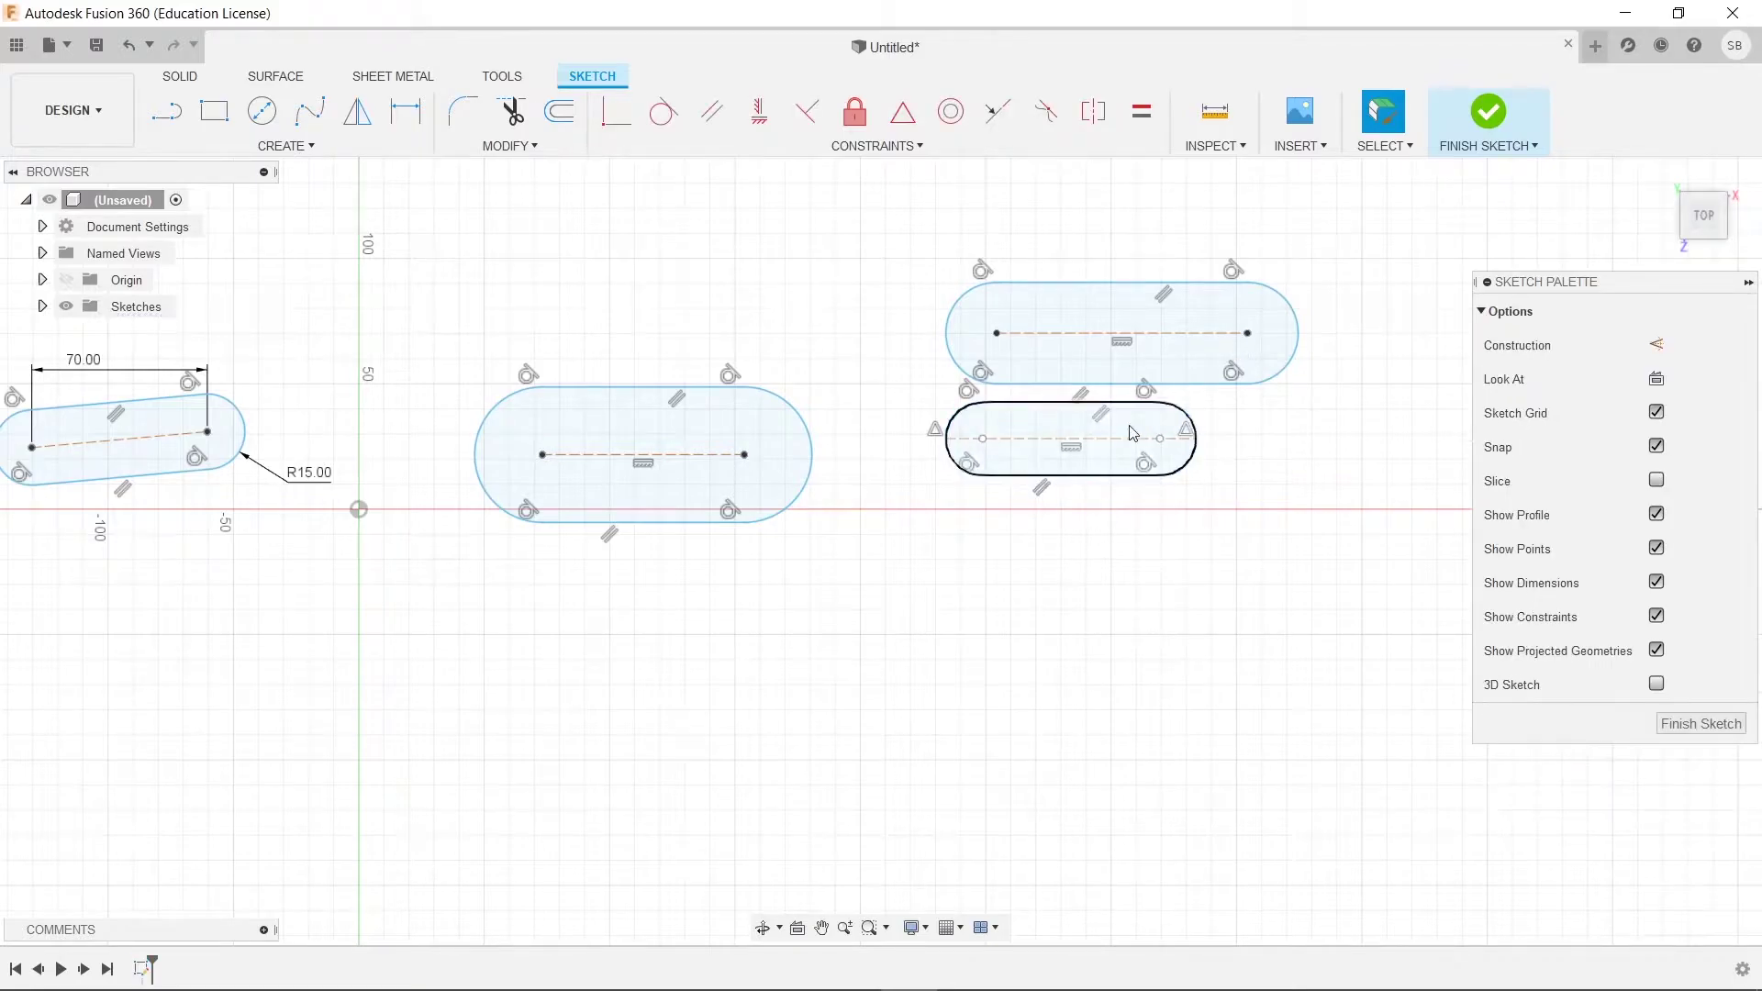
# - Begin a center point slot below the other slots, then cancel it
pyautogui.click(328, 149)
pyautogui.moveTo(278, 309)
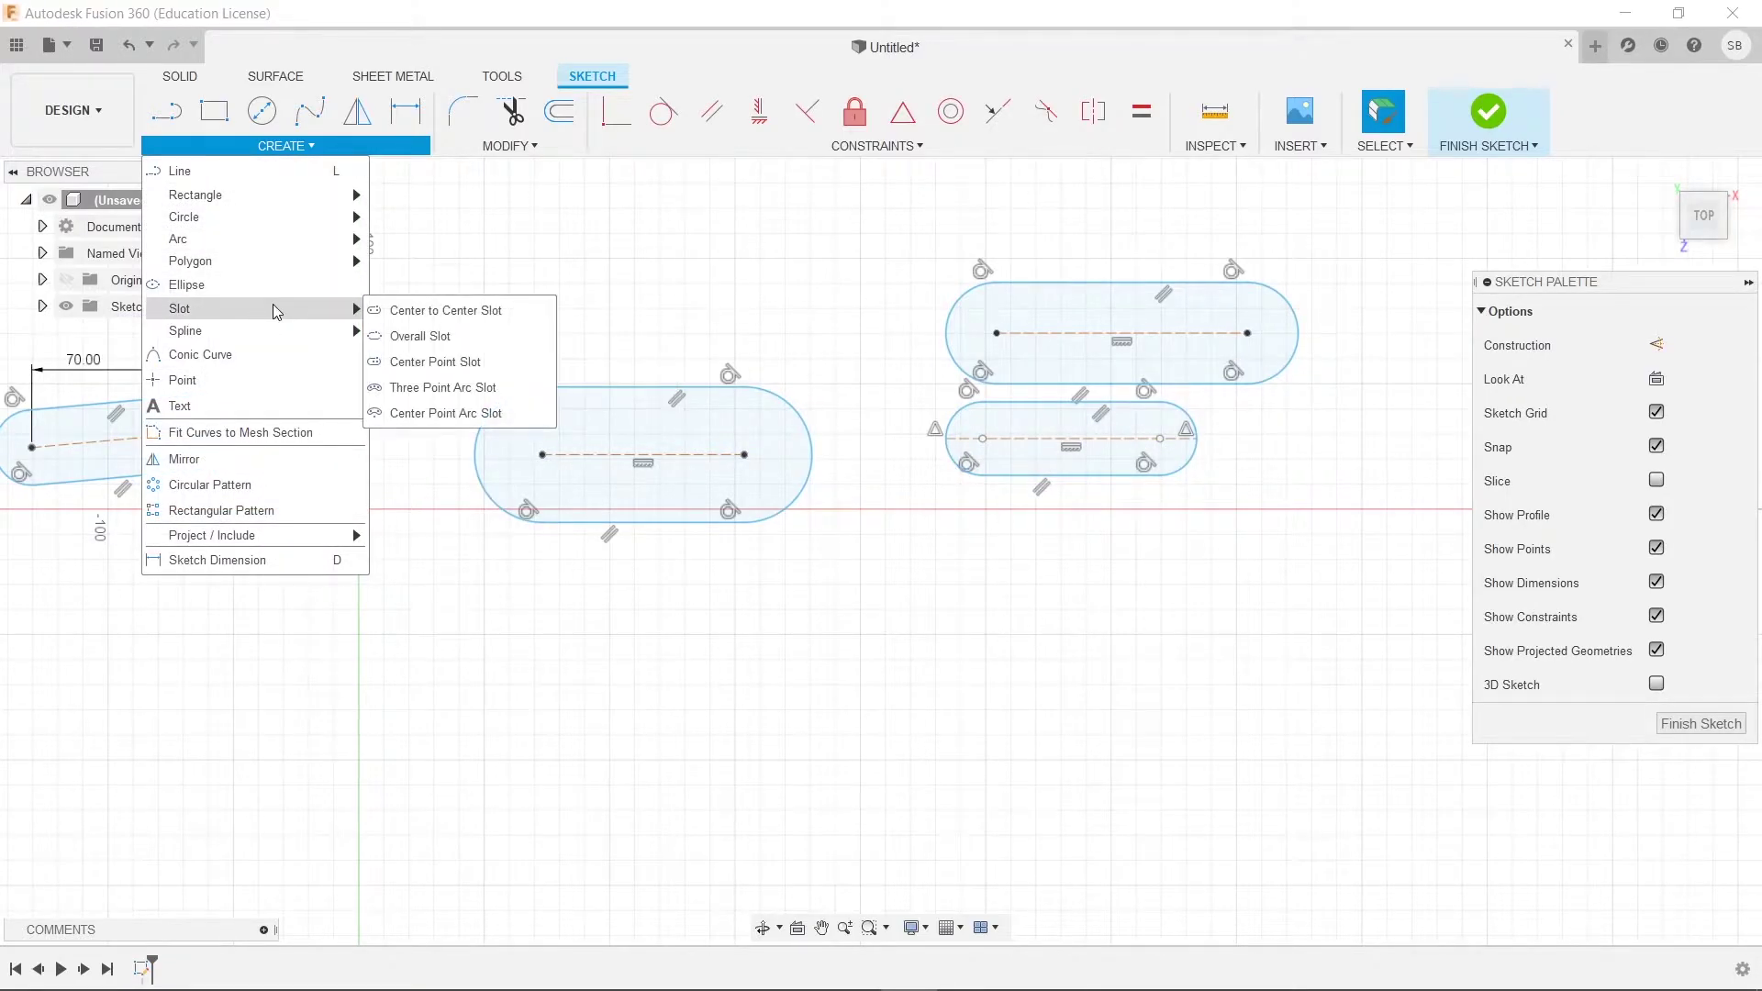
pyautogui.click(414, 364)
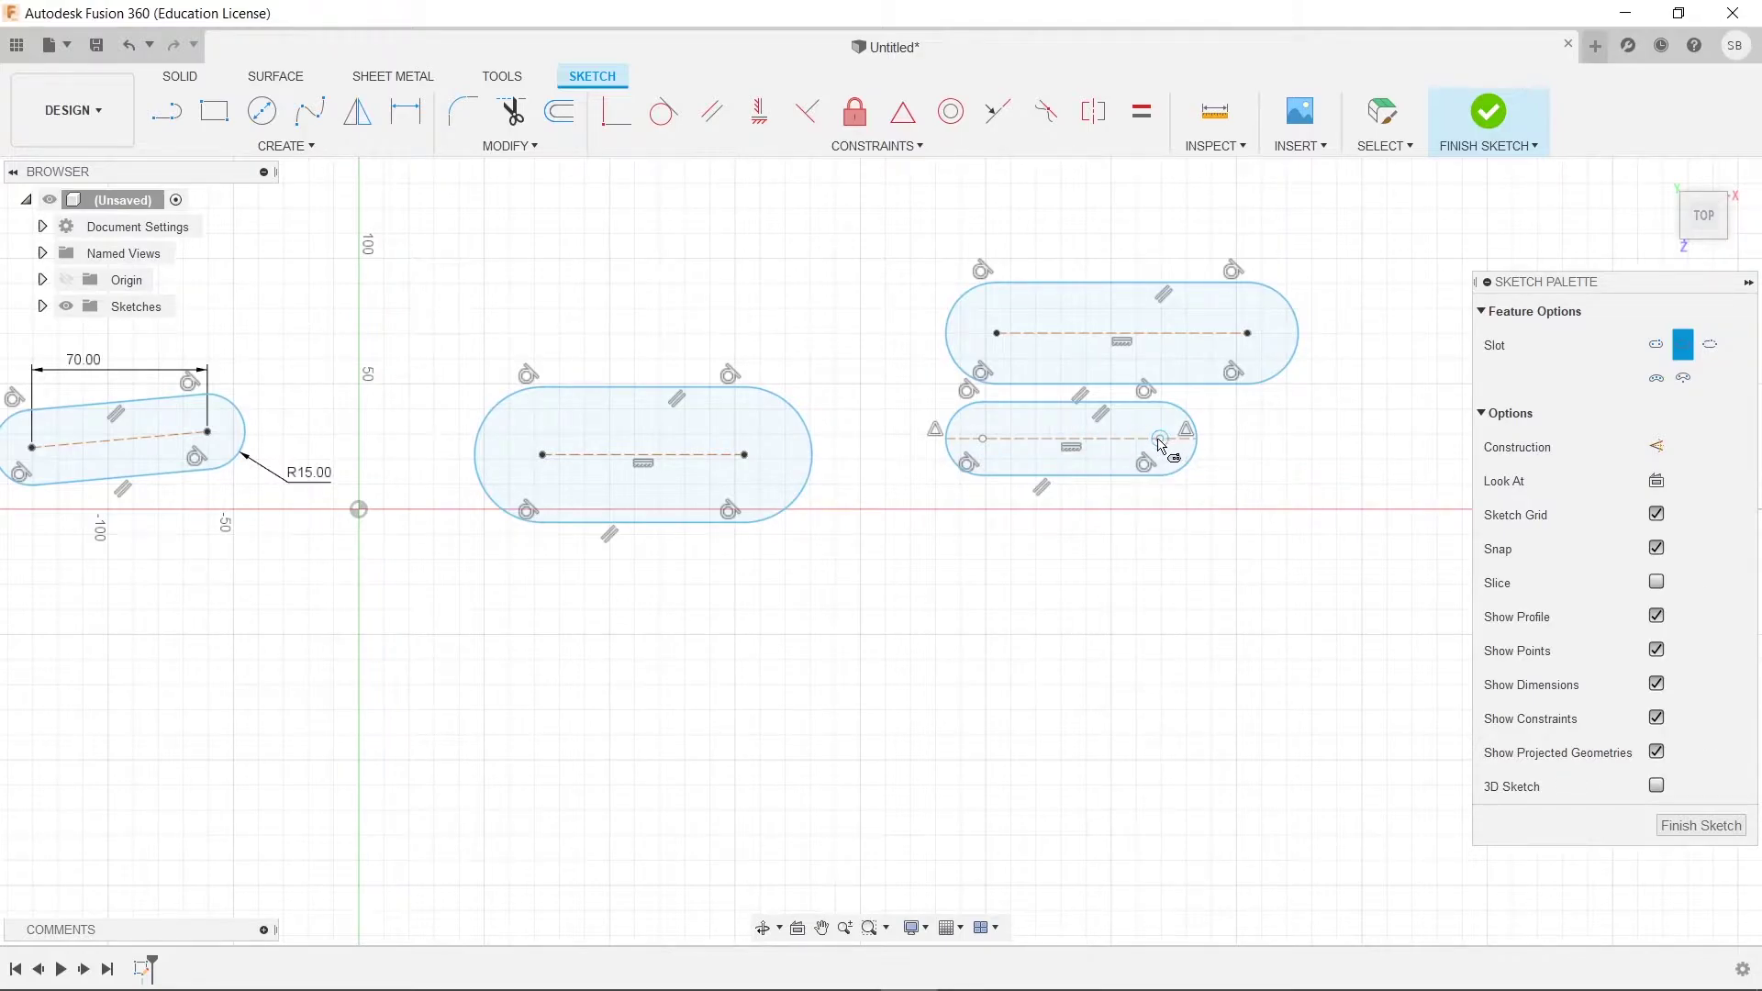
pyautogui.click(1051, 635)
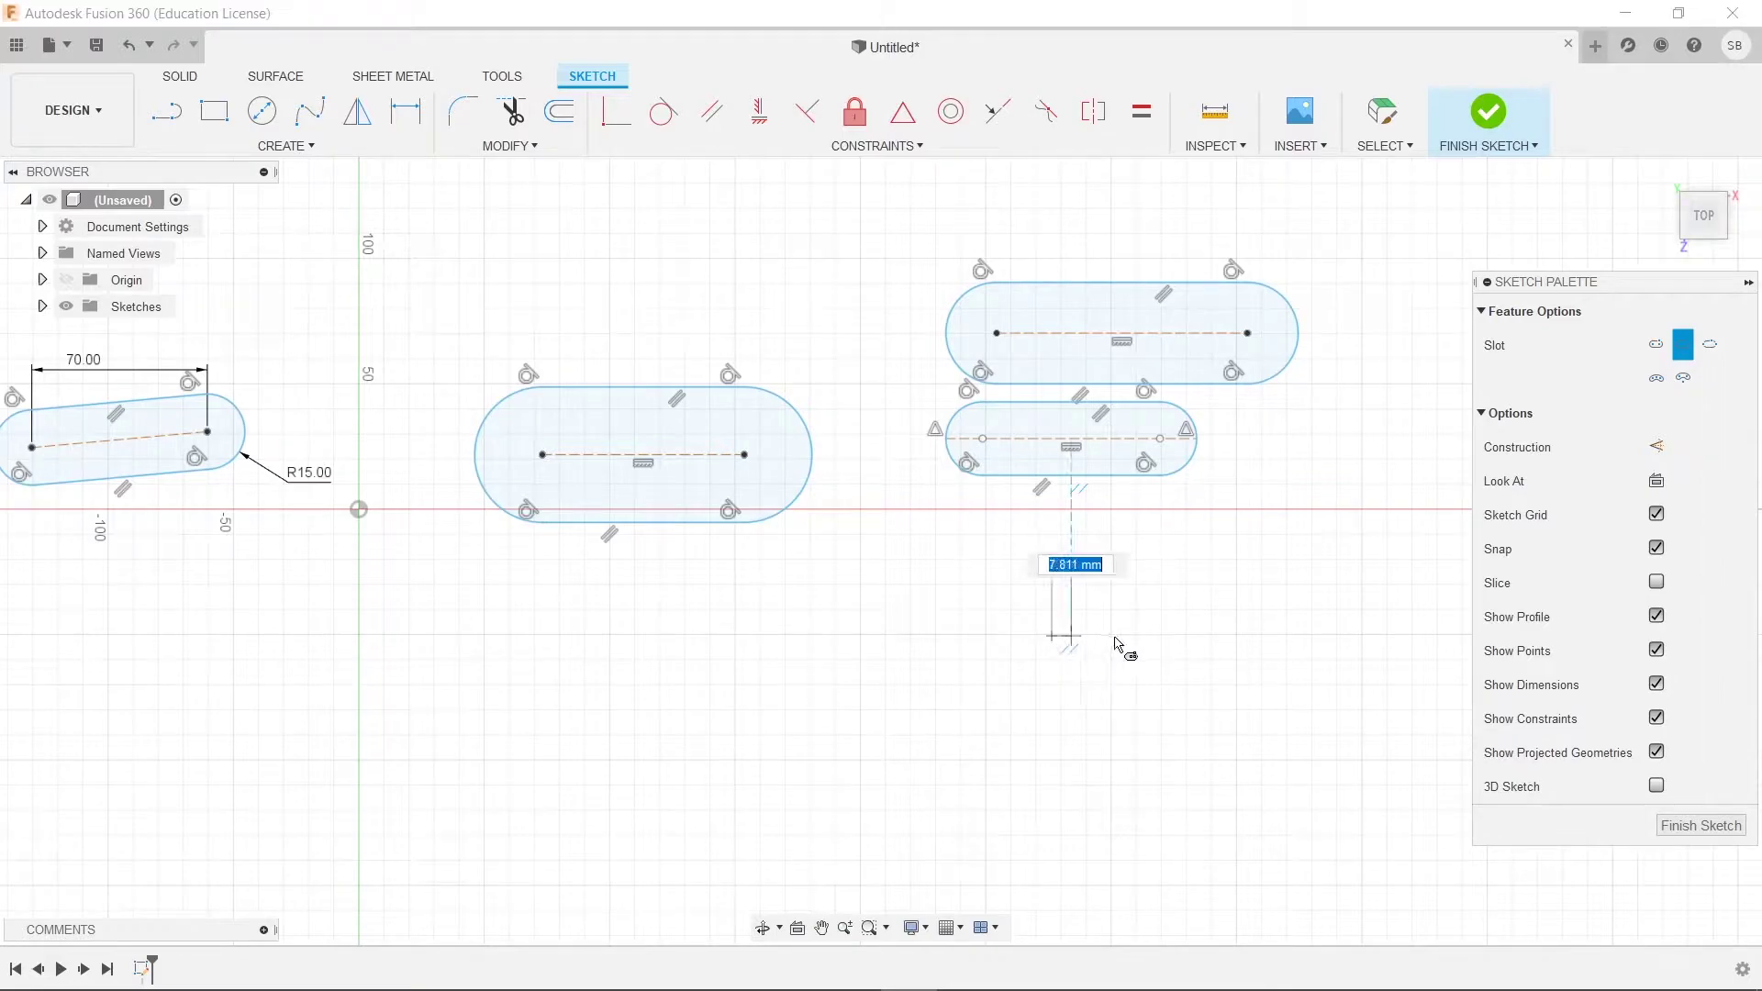
pyautogui.click(1230, 614)
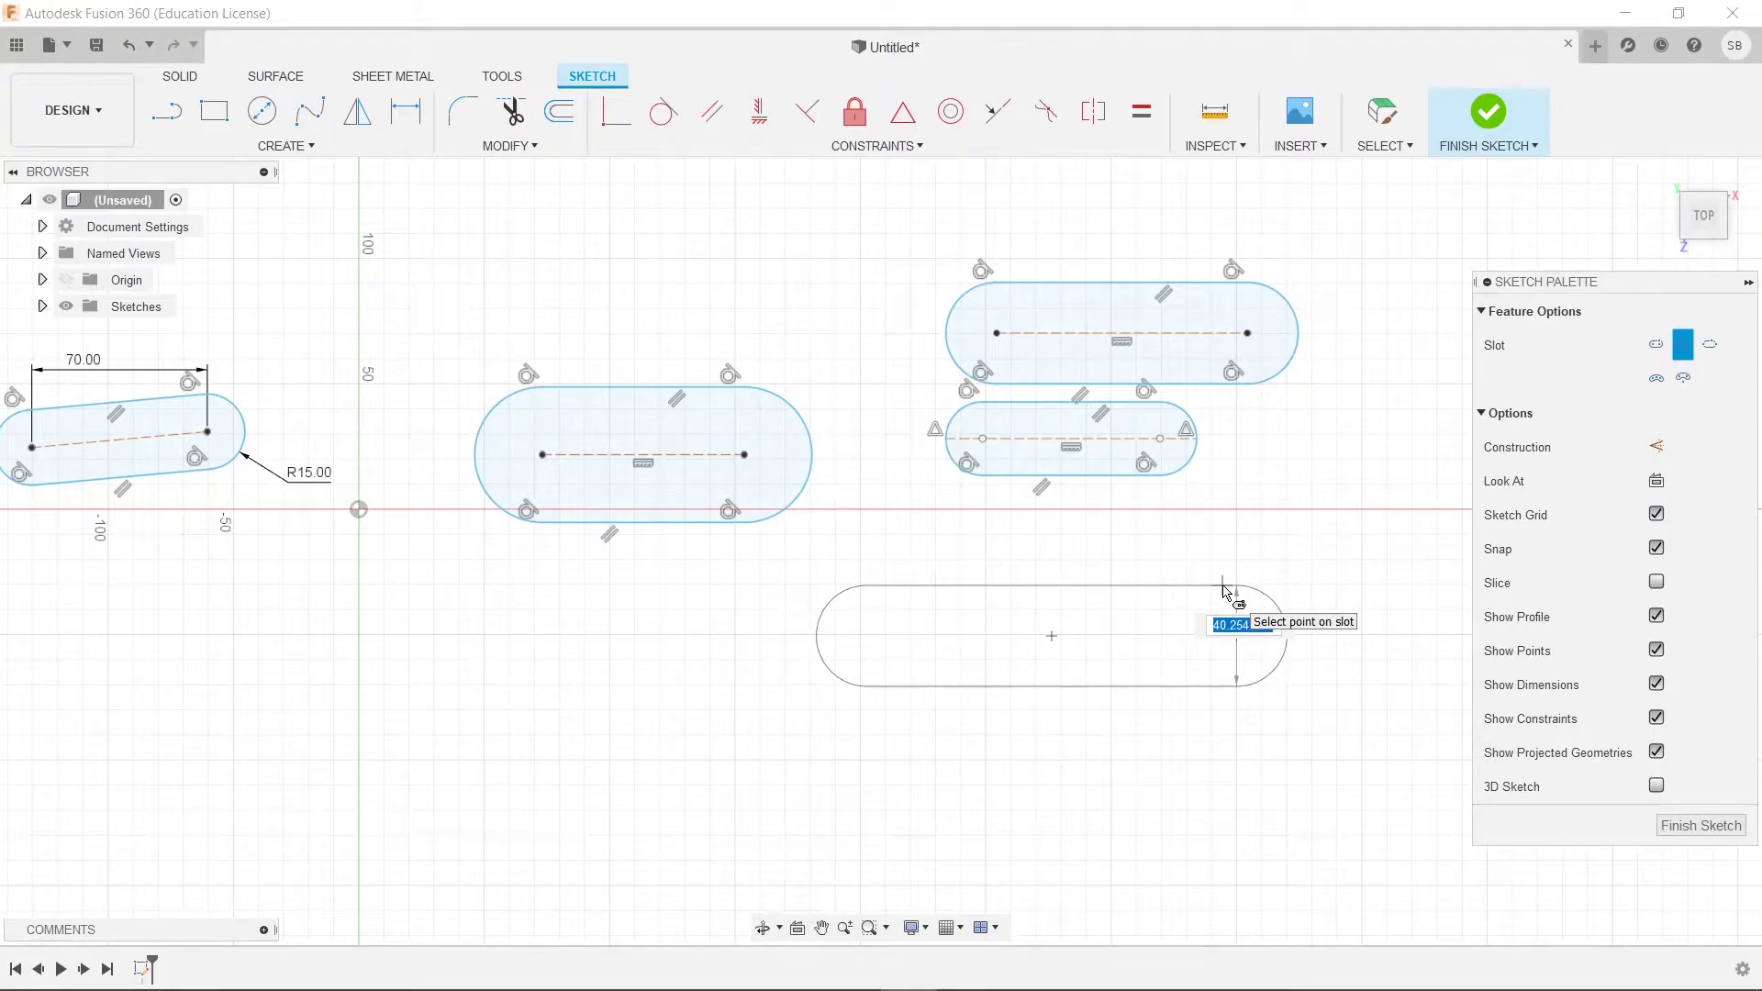
pyautogui.press('Escape')
# - Draw a horizontal center point slot, 100 mm long at 0°, below the other slots
pyautogui.click(284, 146)
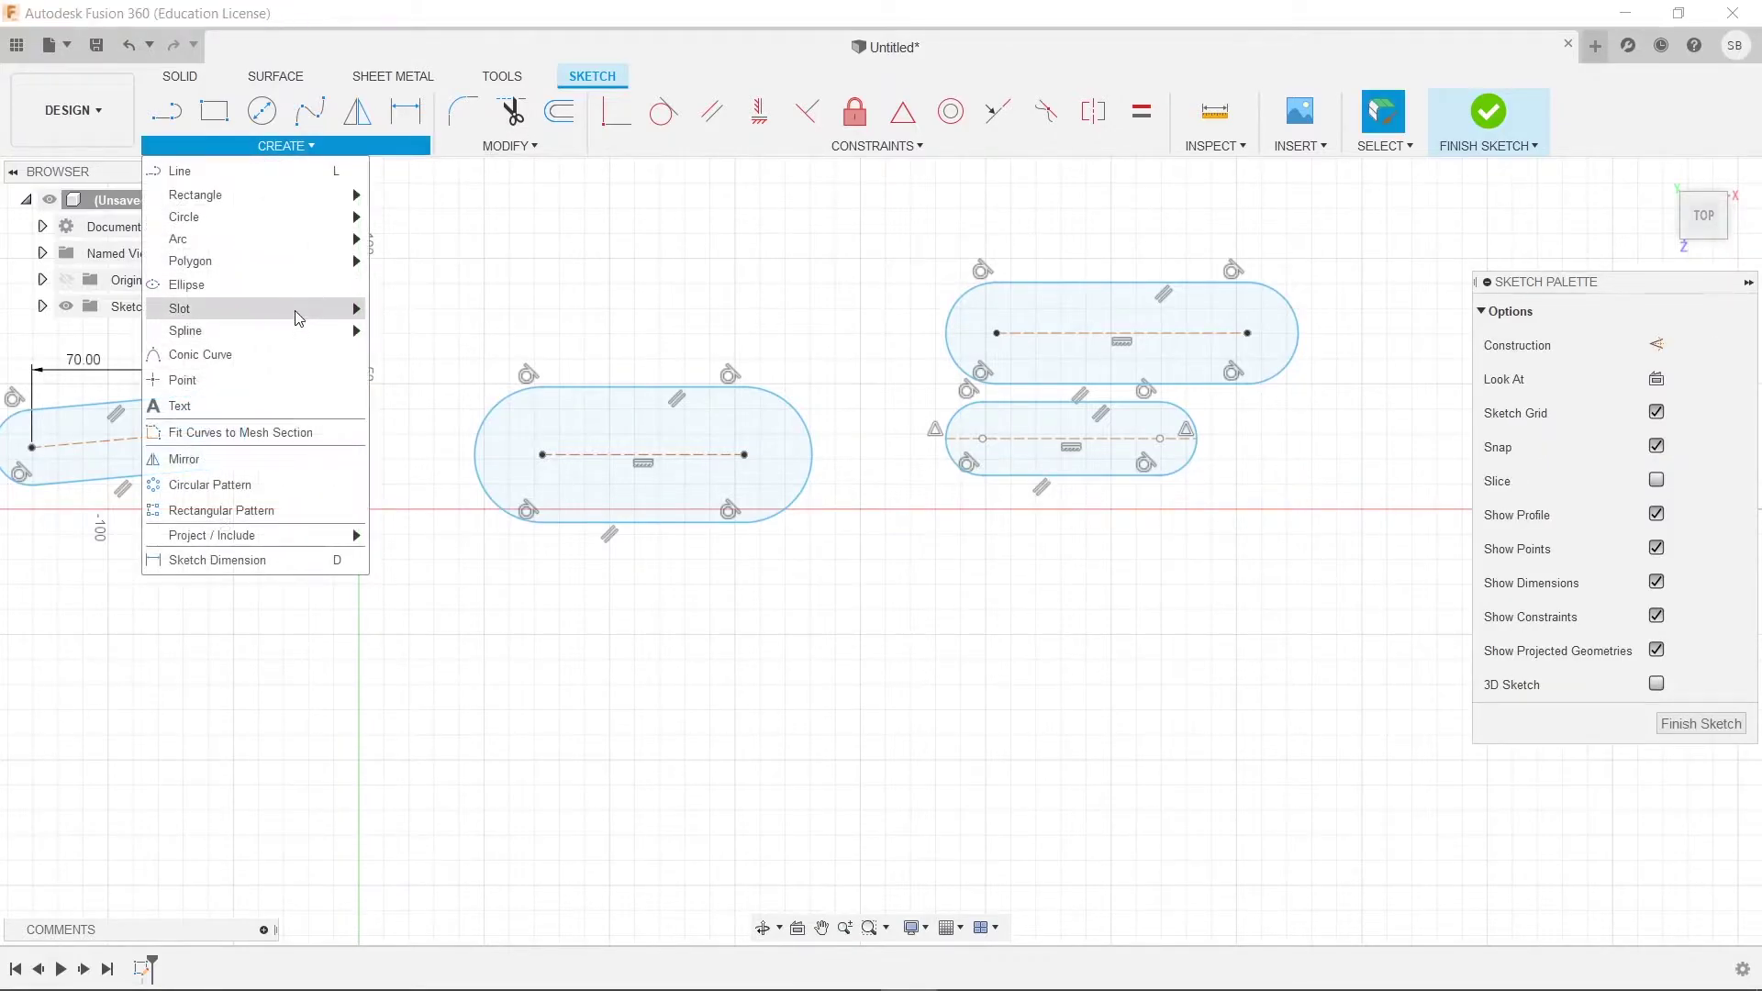
pyautogui.moveTo(298, 318)
pyautogui.click(494, 364)
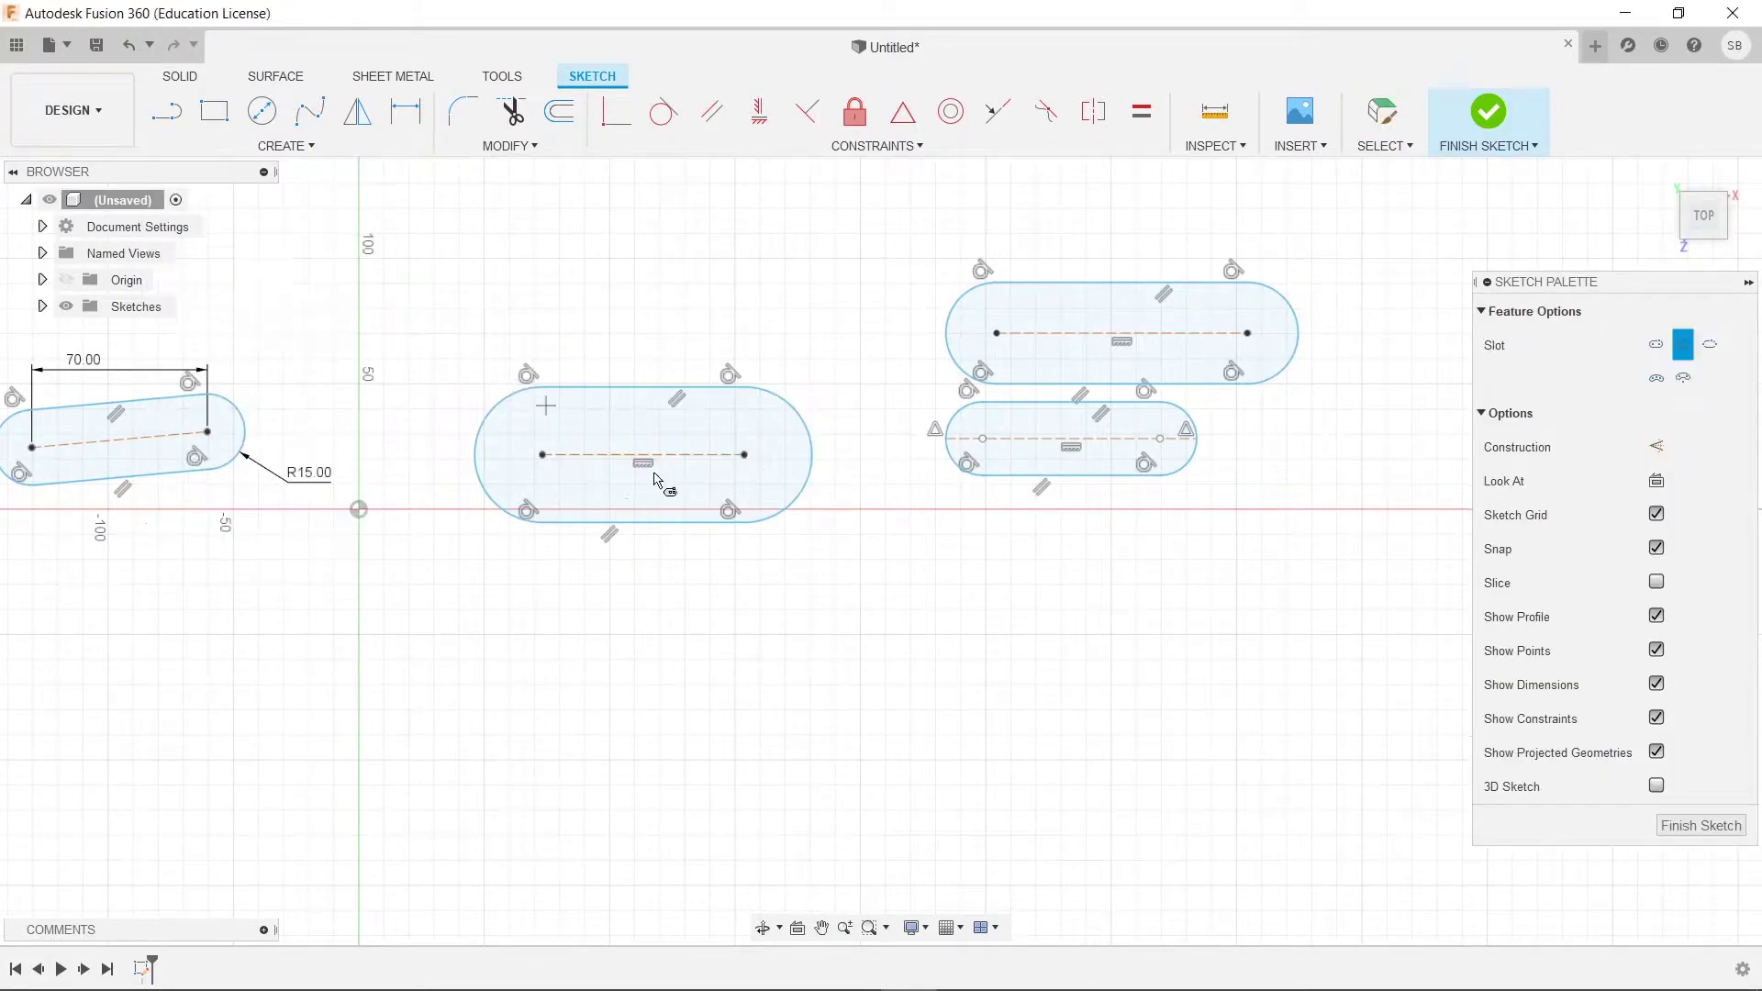
pyautogui.click(945, 626)
pyautogui.write('1')
pyautogui.press('Tab')
pyautogui.write('00')
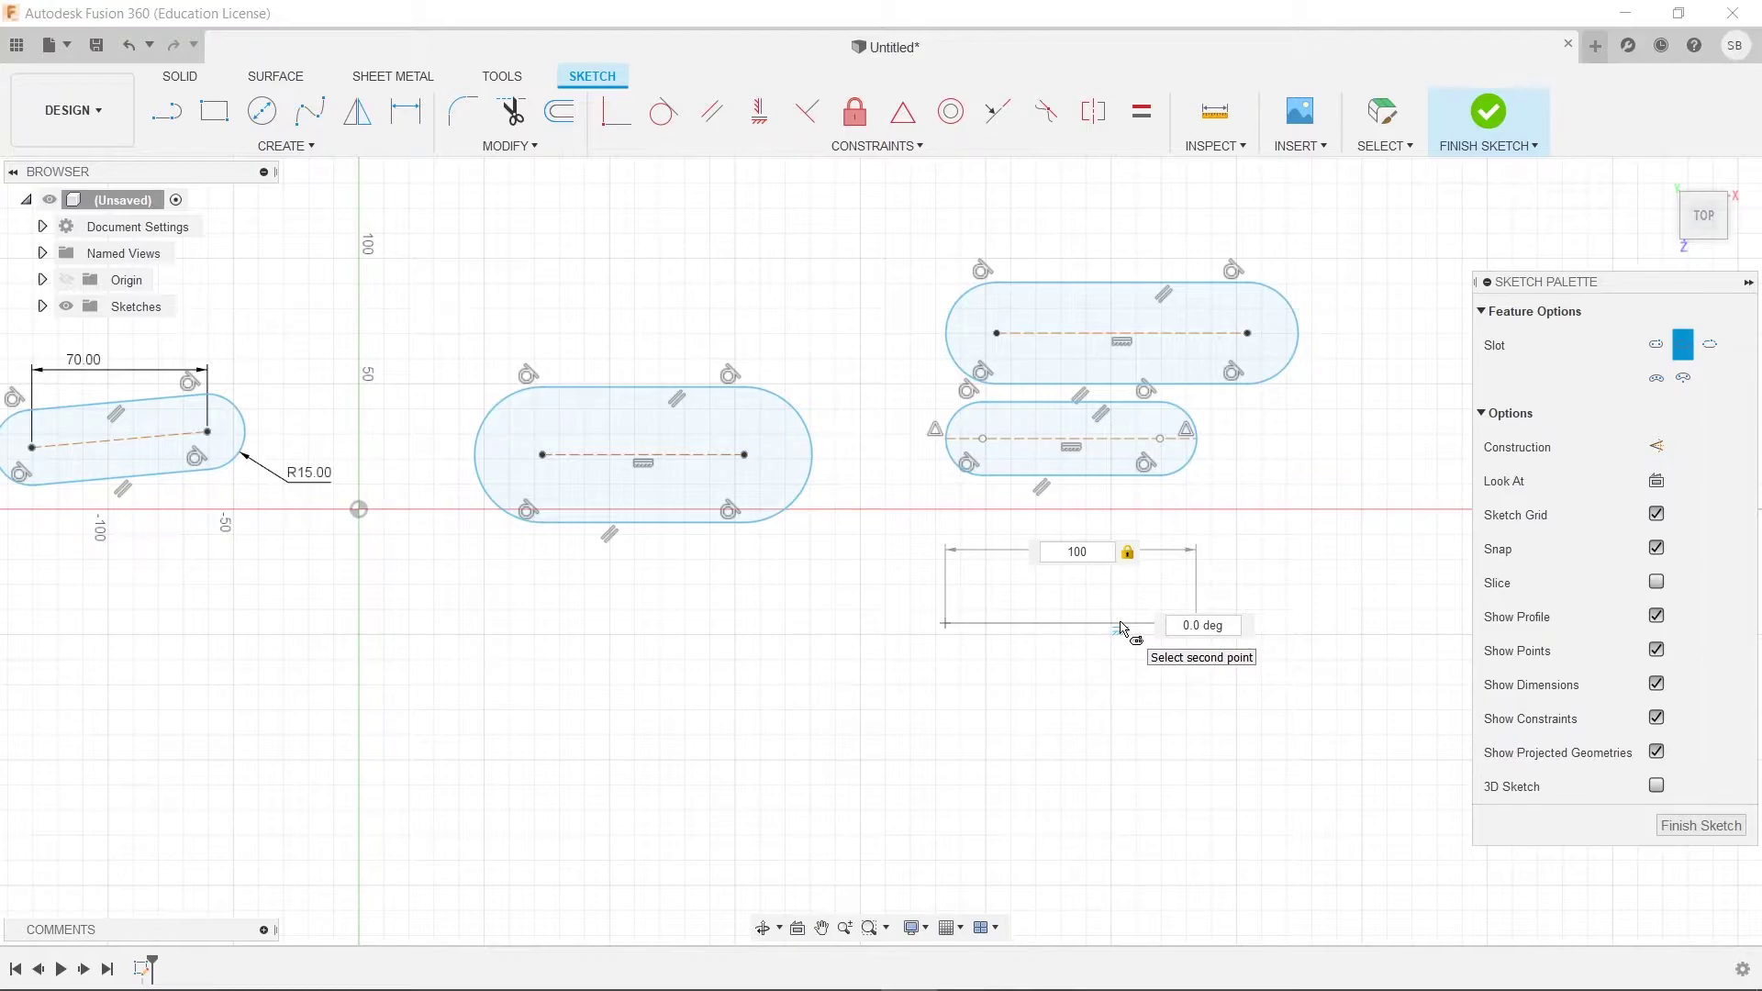
pyautogui.press('Tab')
pyautogui.press('Return')
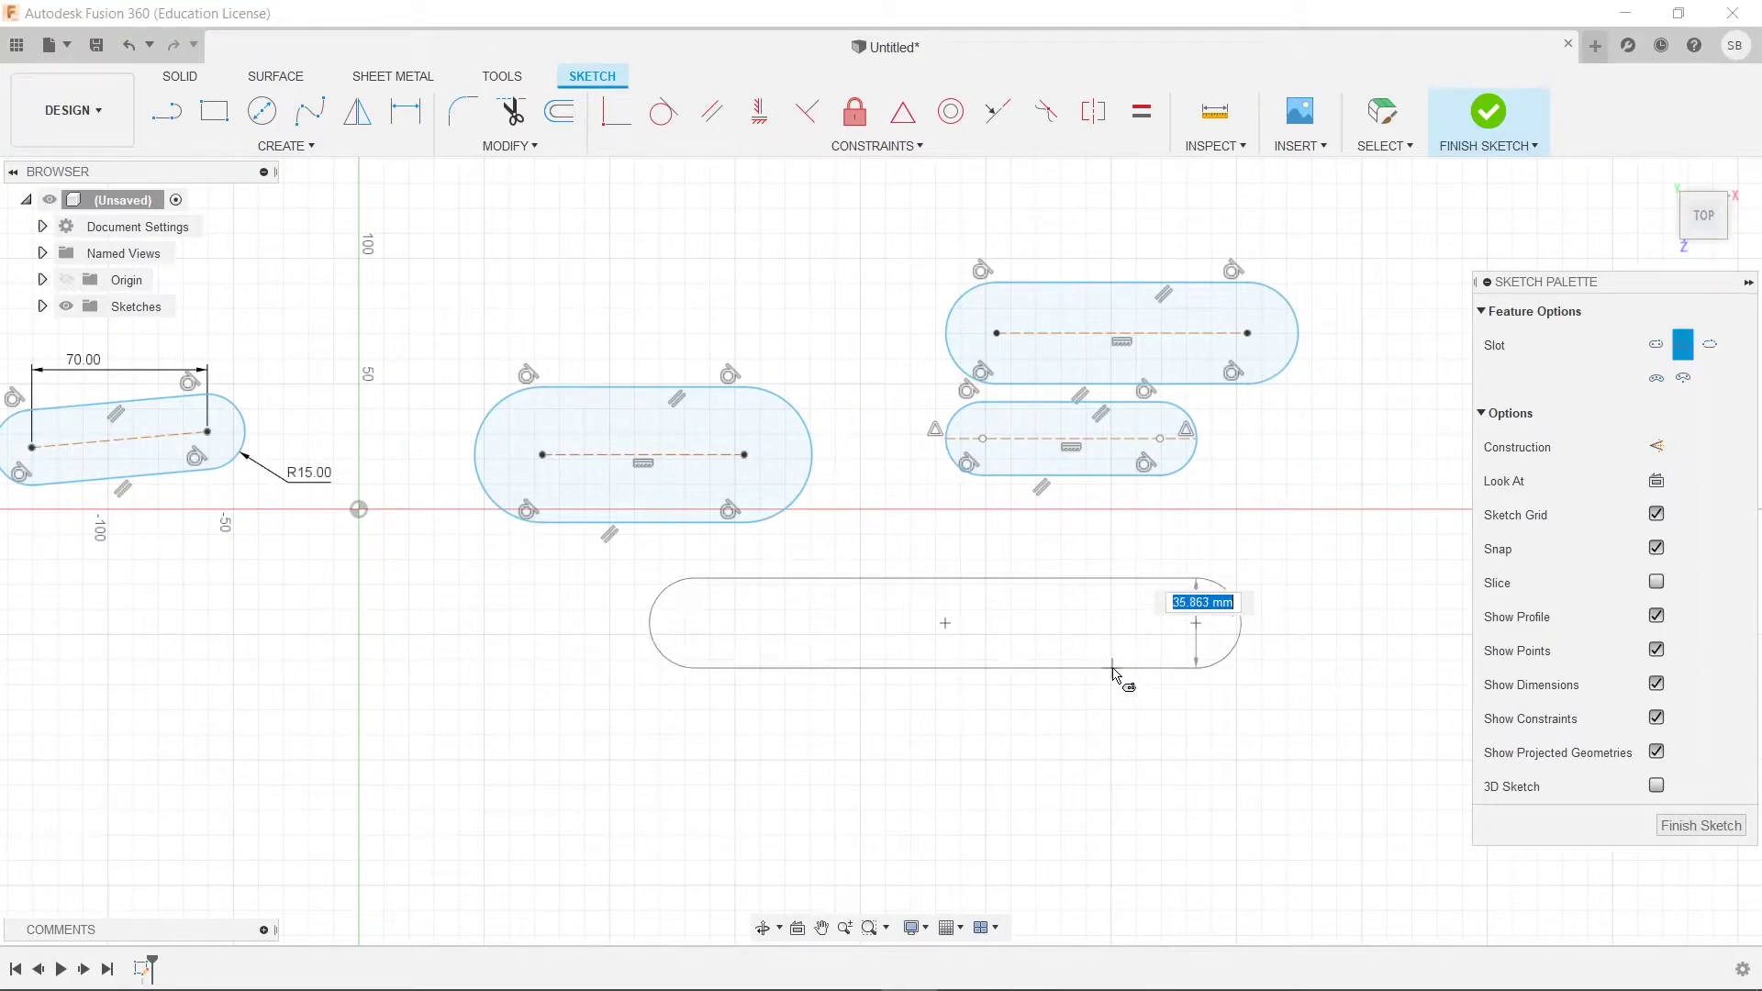
pyautogui.click(1339, 669)
pyautogui.scroll(-2, 663, 527)
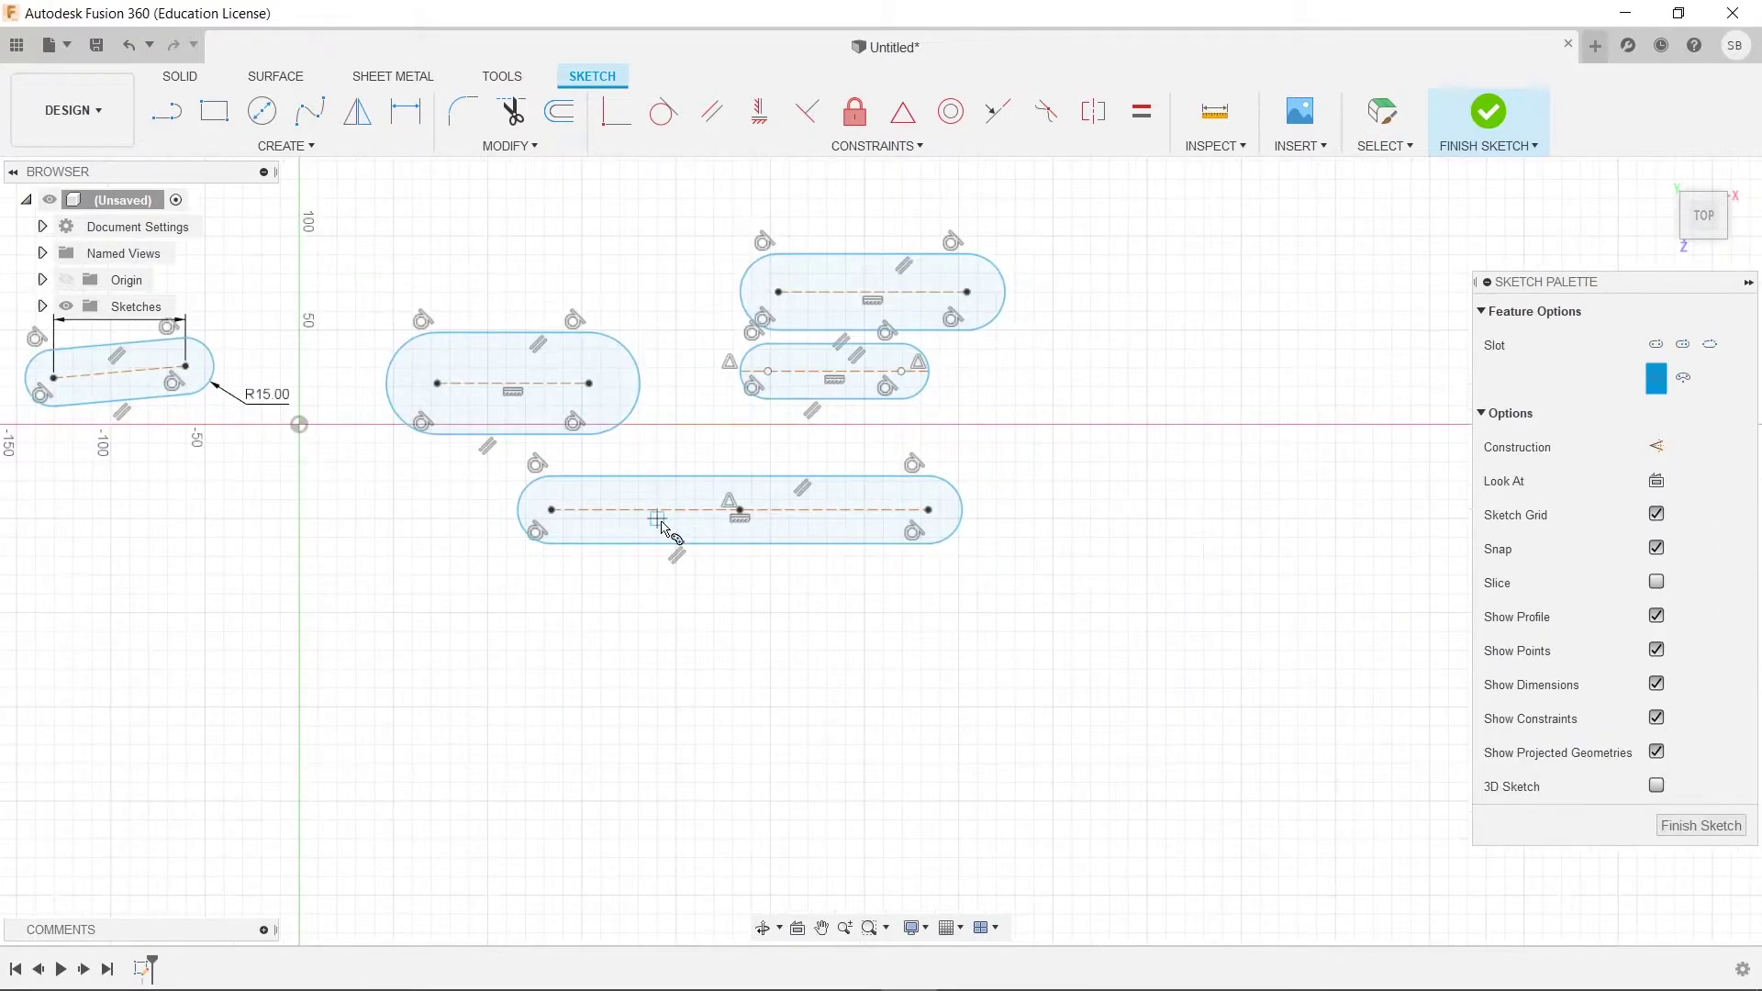
# - Draw a curved three-point arc slot right of the straight slots, starting on the horizontal axis
pyautogui.click(280, 146)
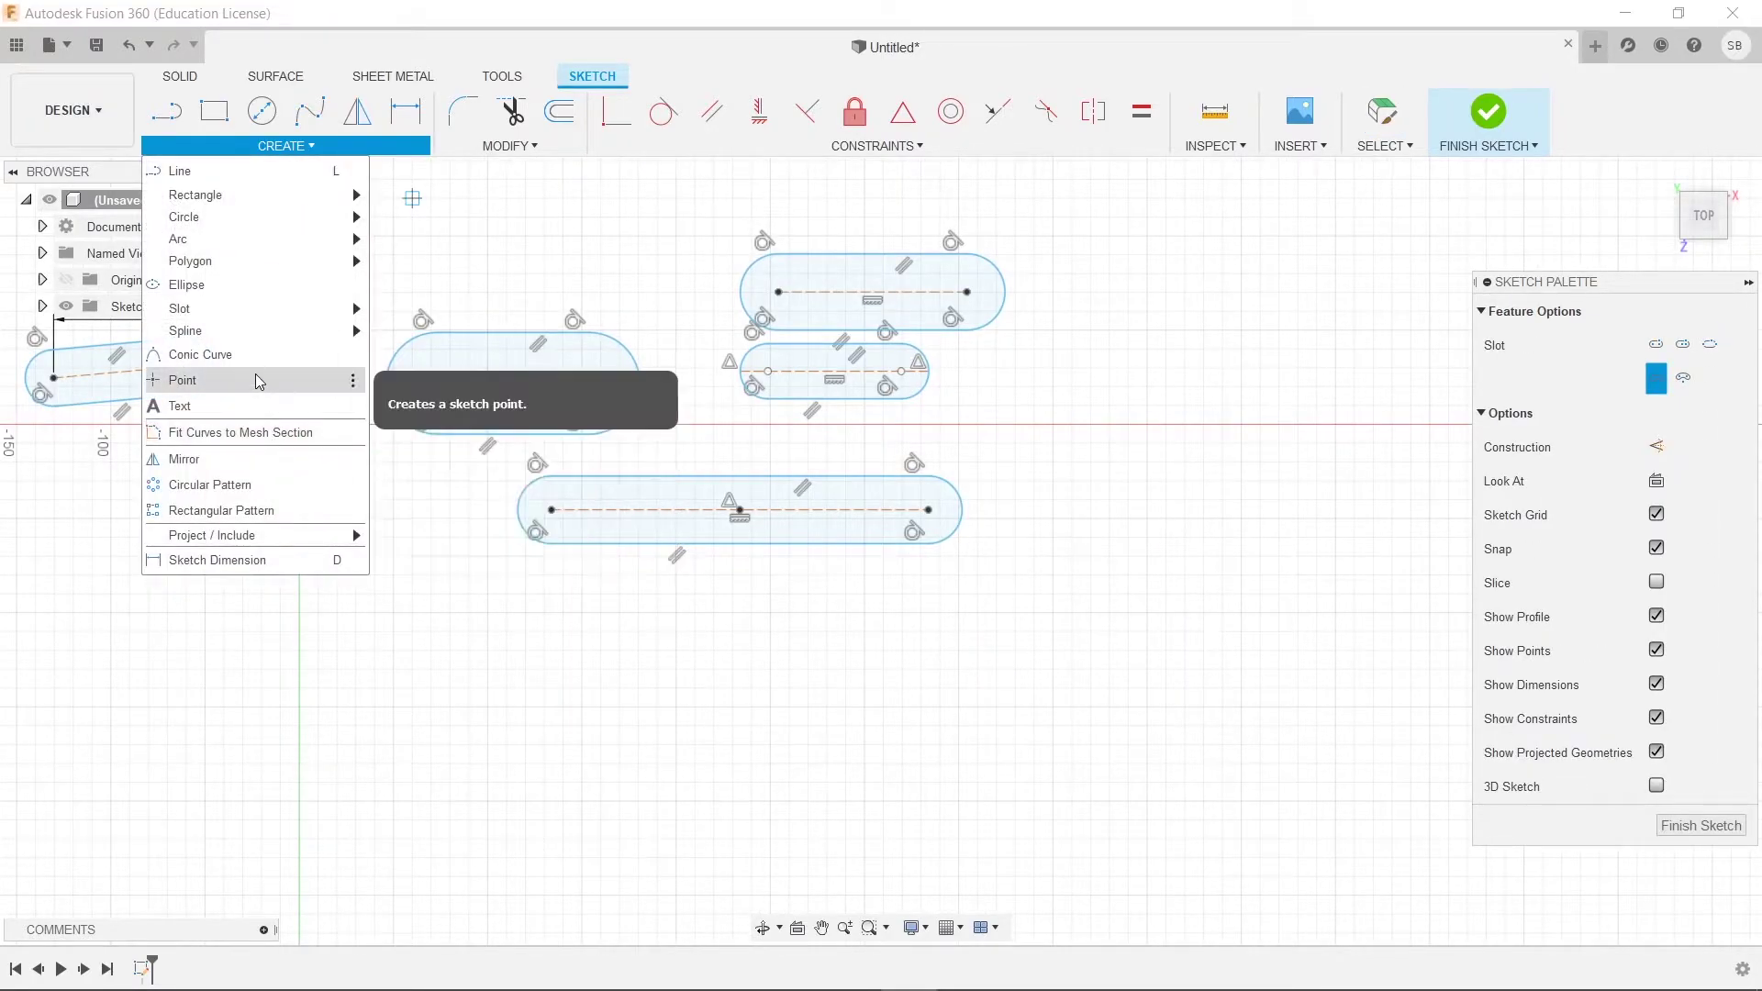
pyautogui.moveTo(257, 308)
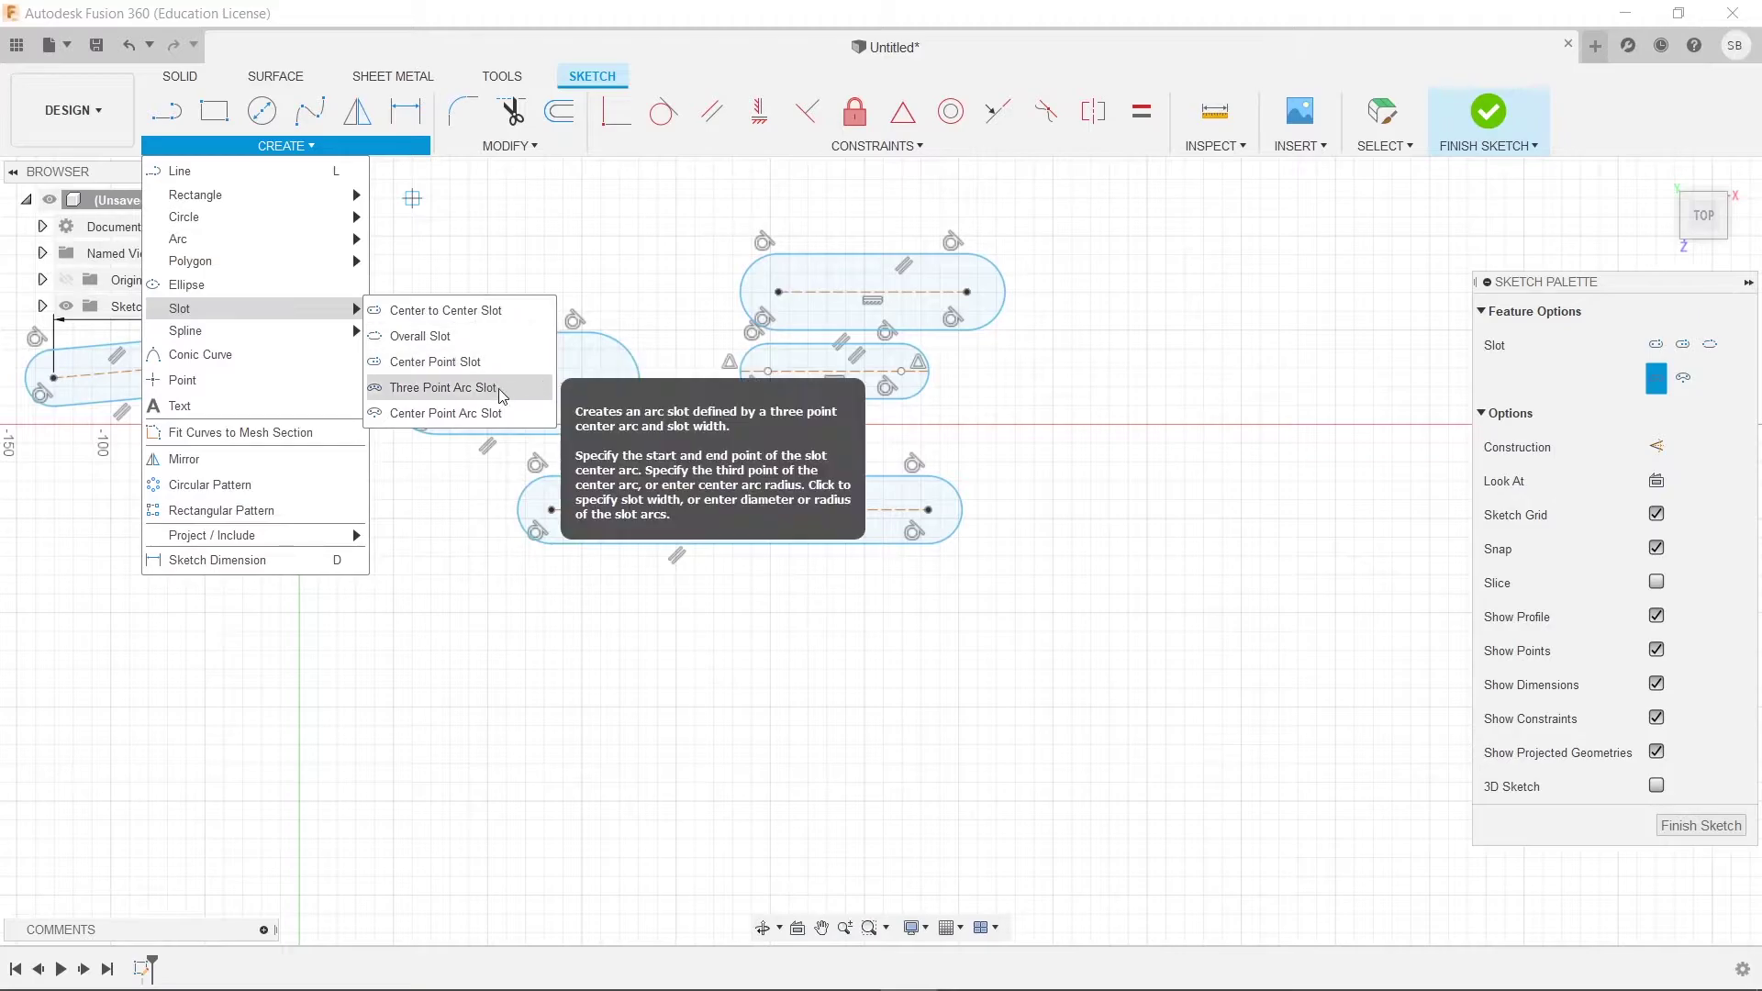
pyautogui.click(491, 358)
pyautogui.moveTo(1129, 481); pyautogui.dragTo(870, 515, button='middle')
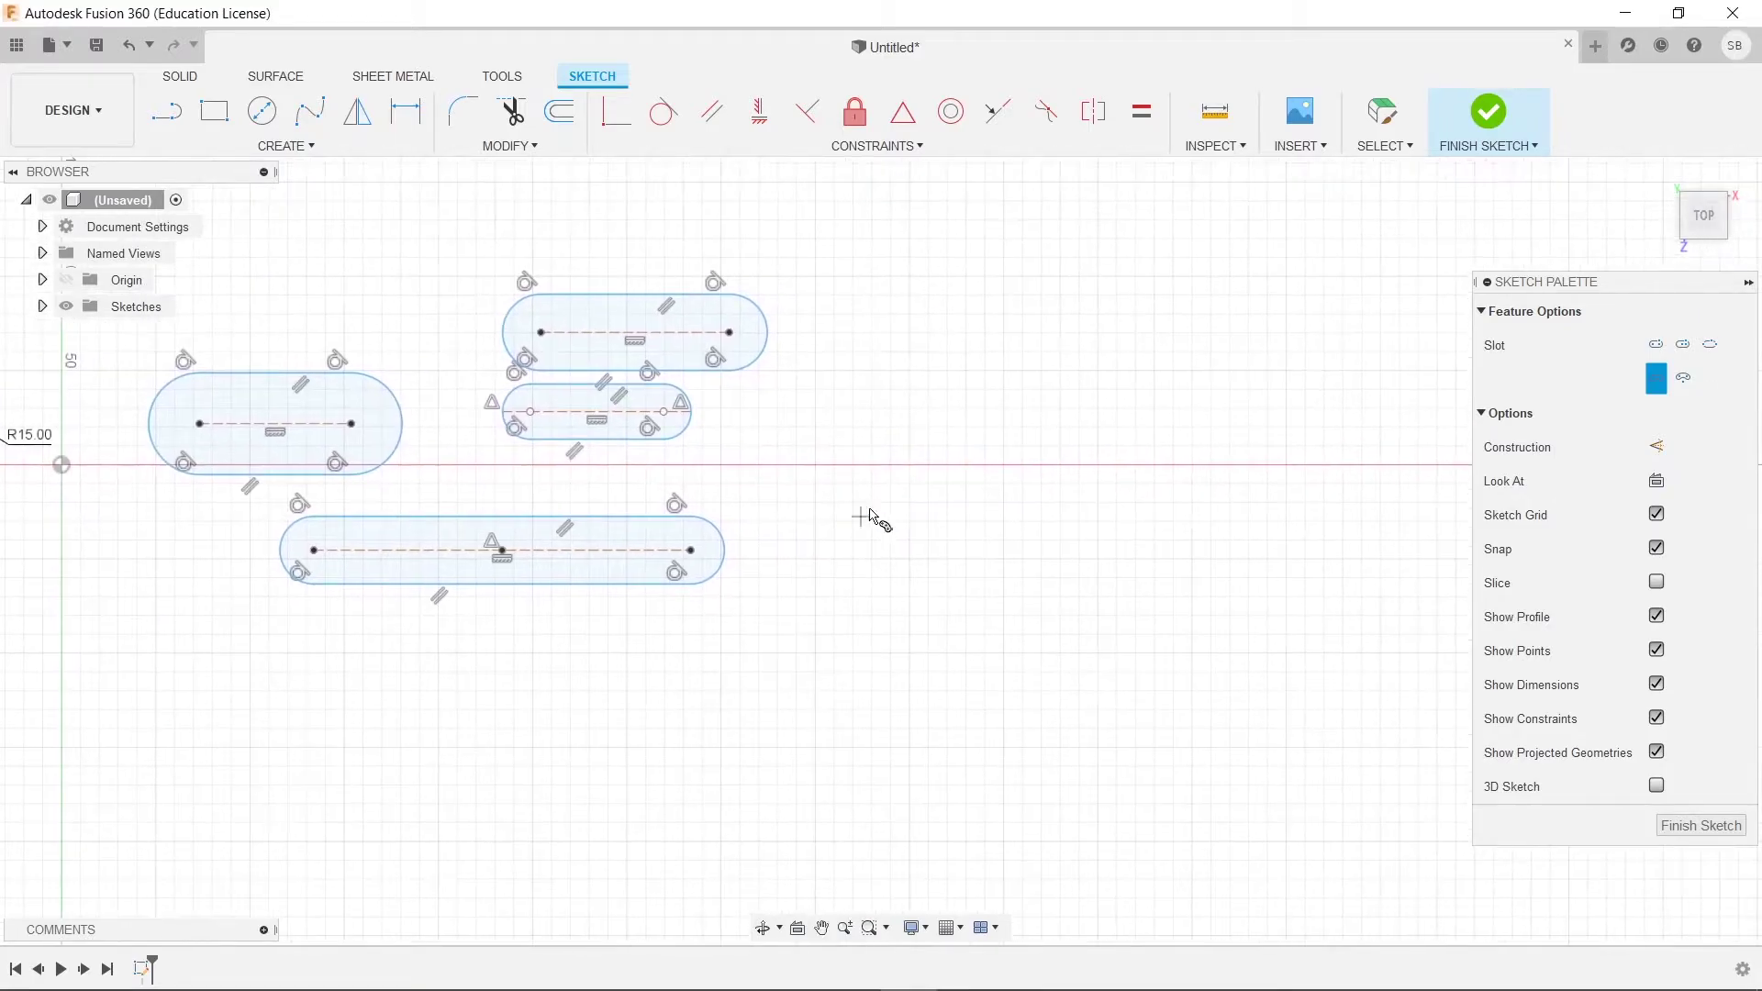
pyautogui.click(1060, 465)
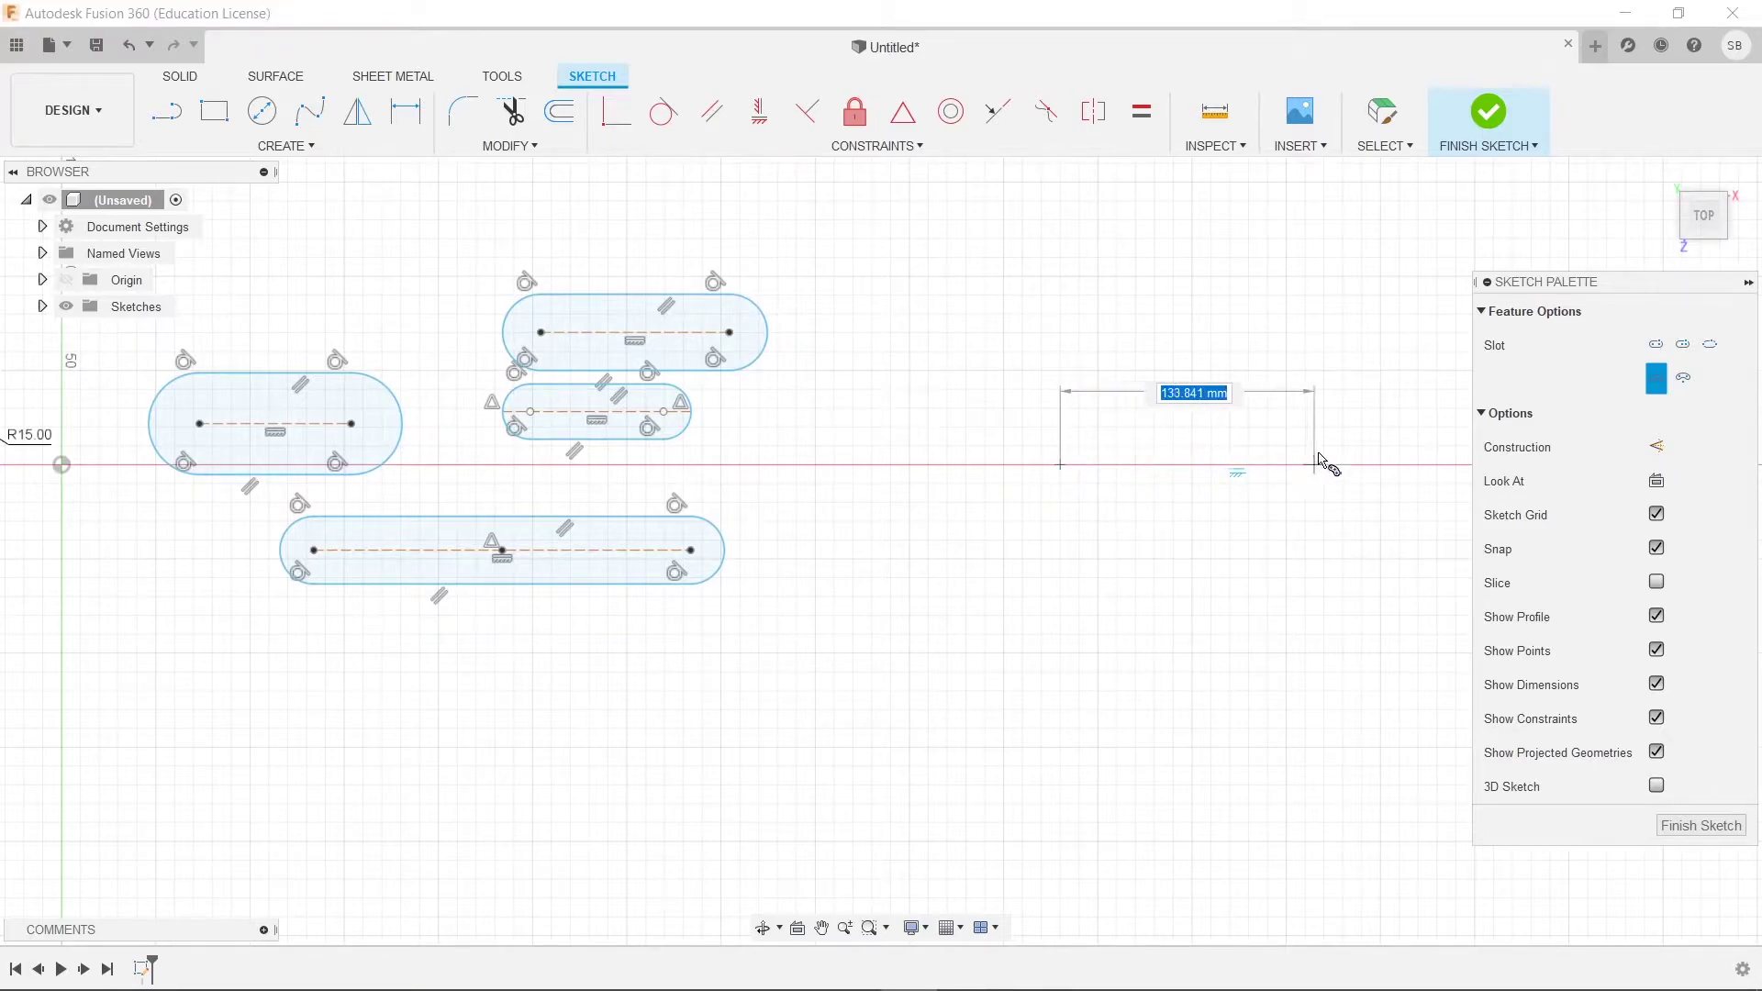
pyautogui.click(1336, 397)
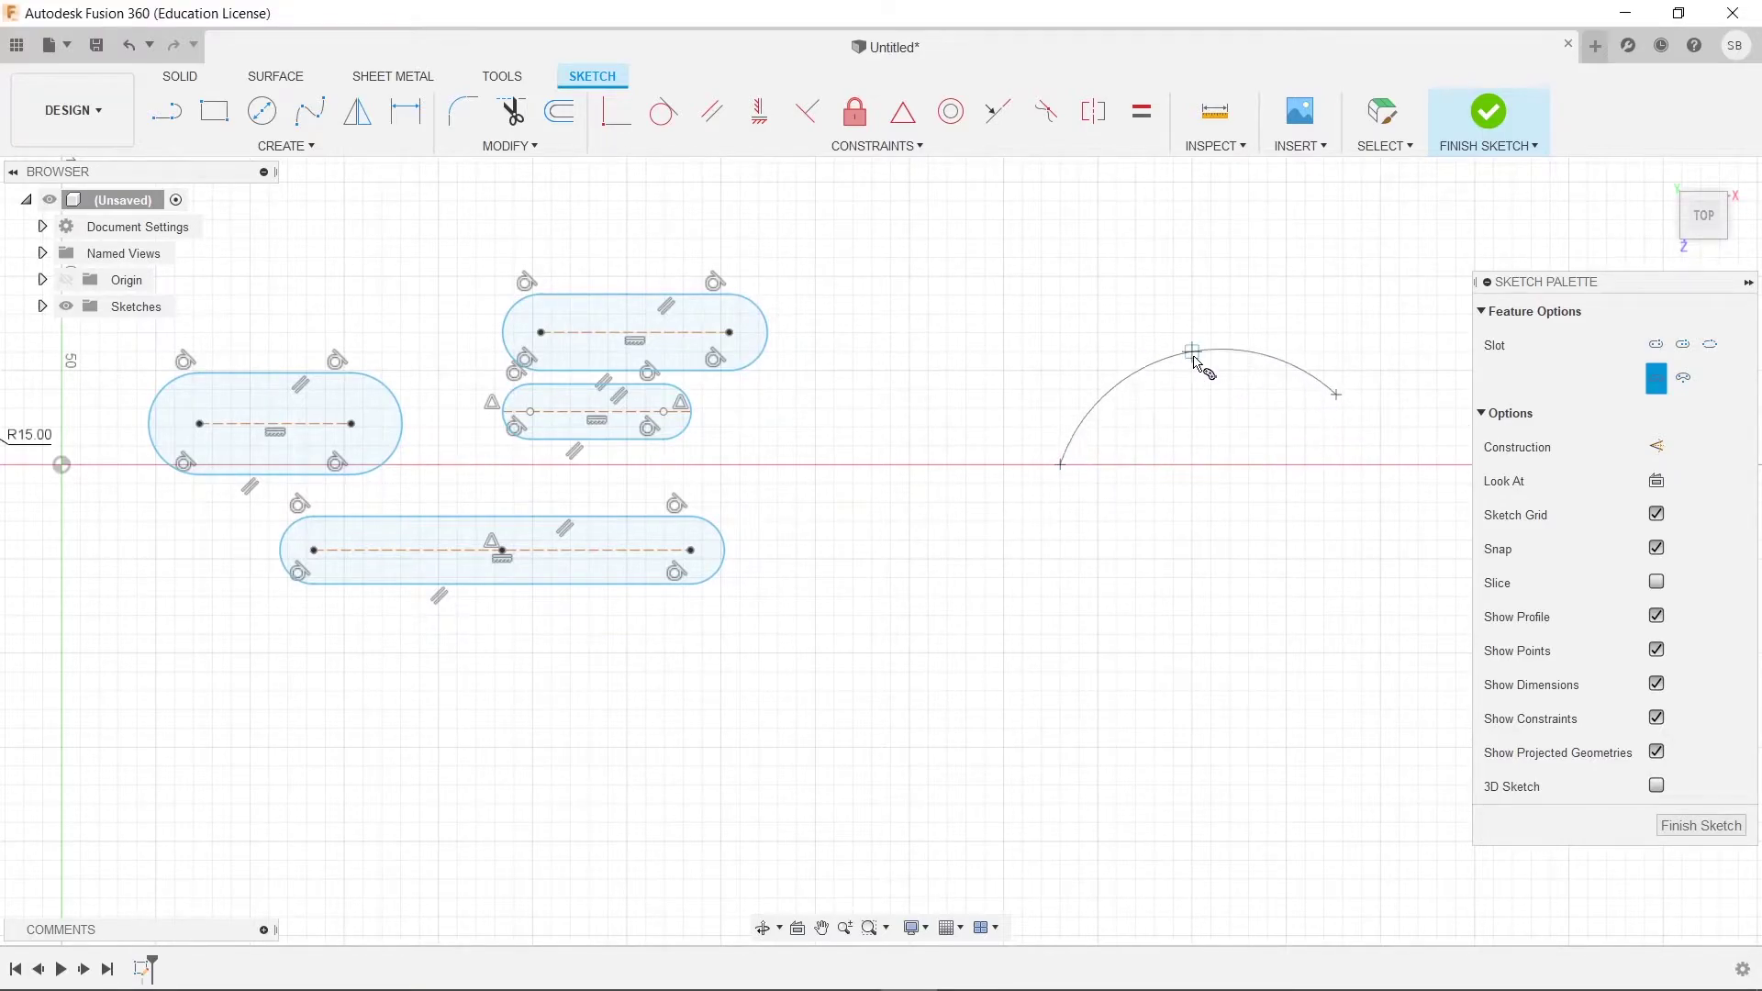
pyautogui.click(1192, 351)
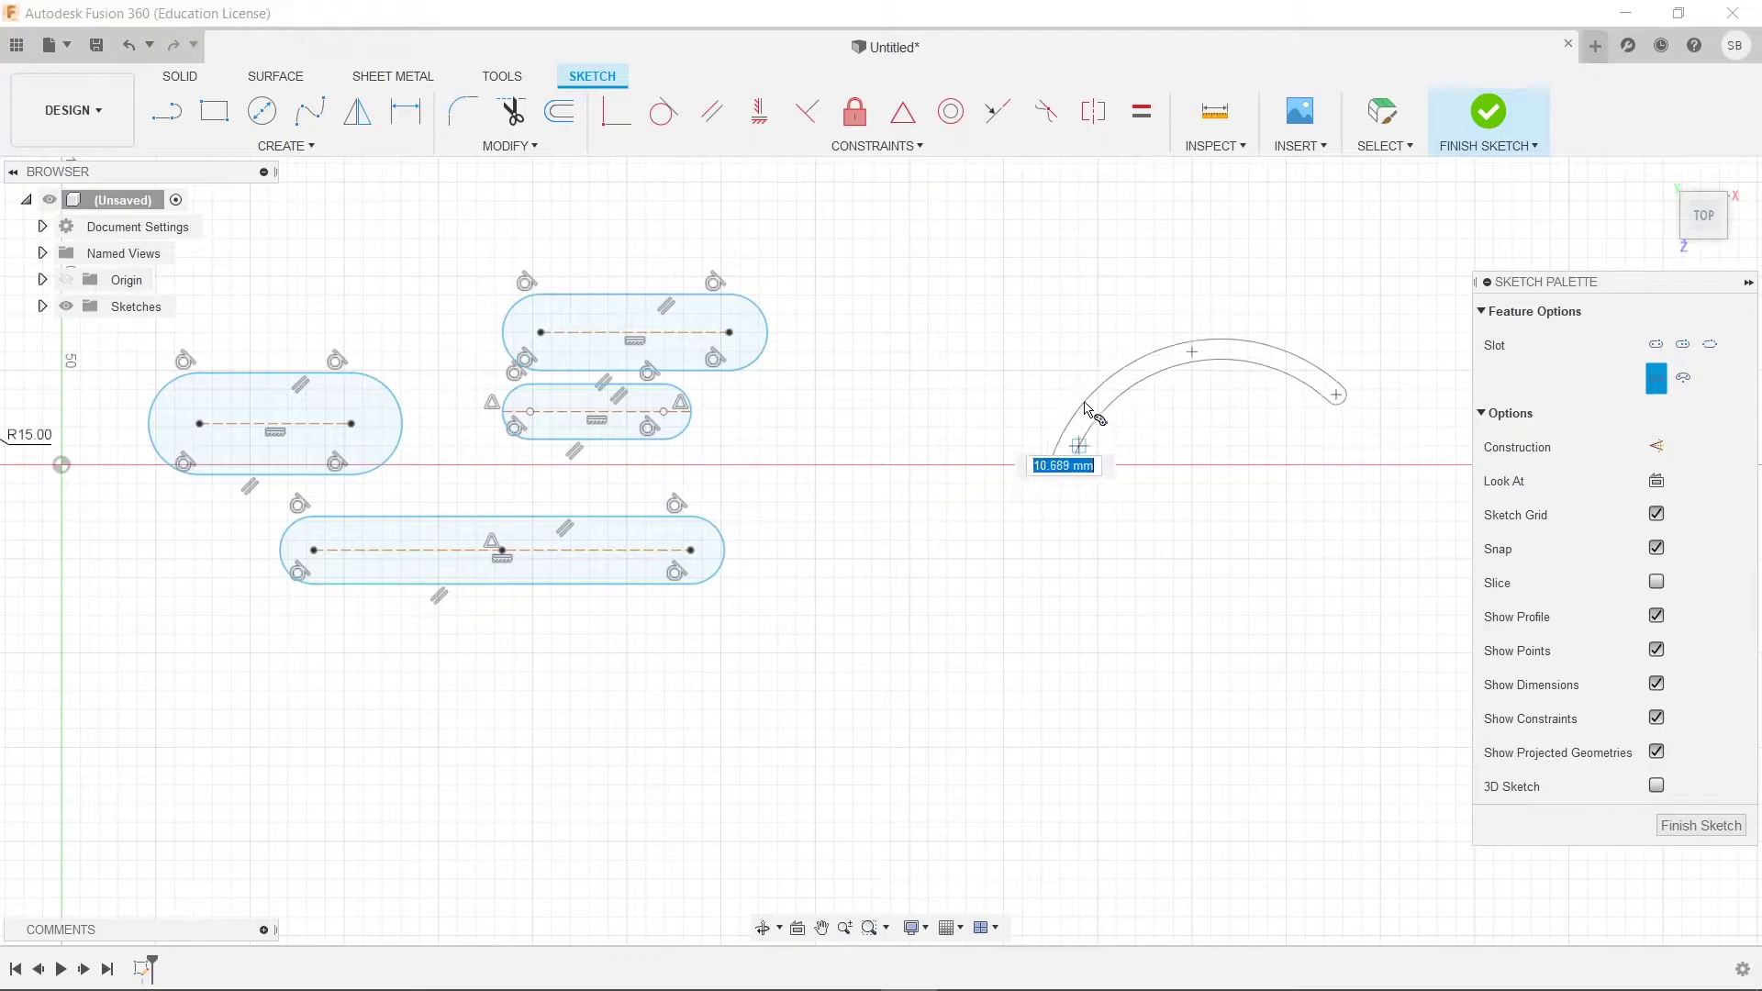
pyautogui.click(1177, 409)
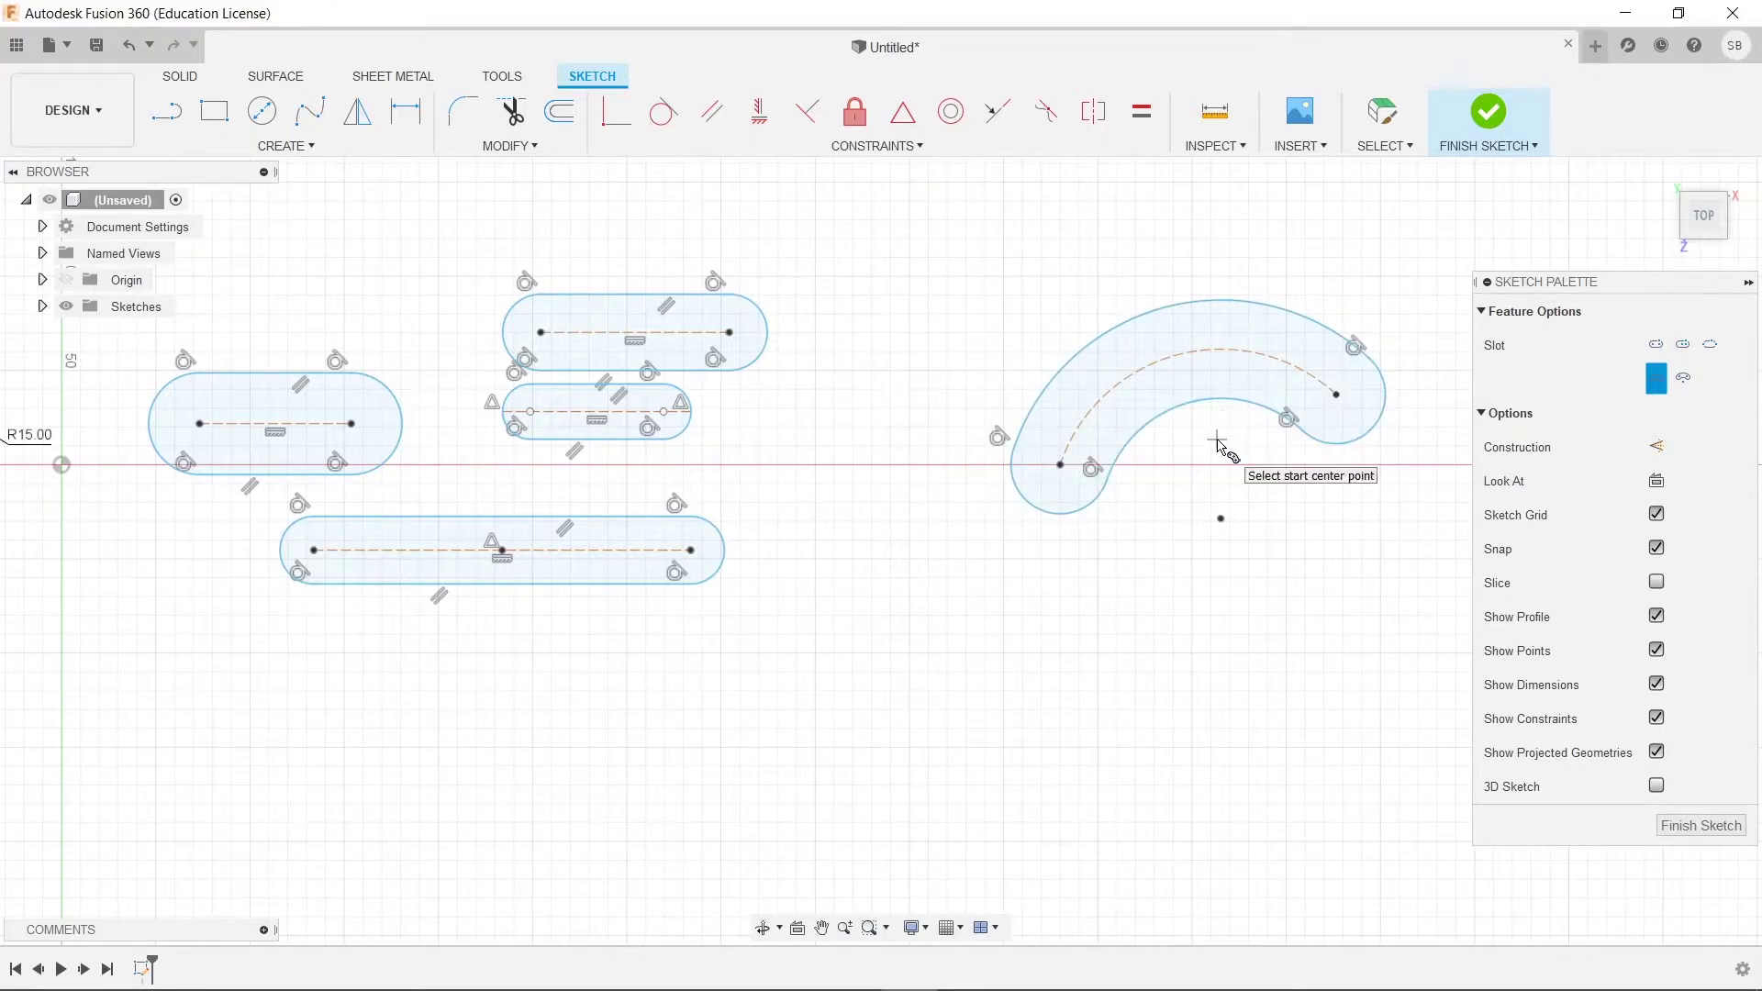
pyautogui.press('Escape')
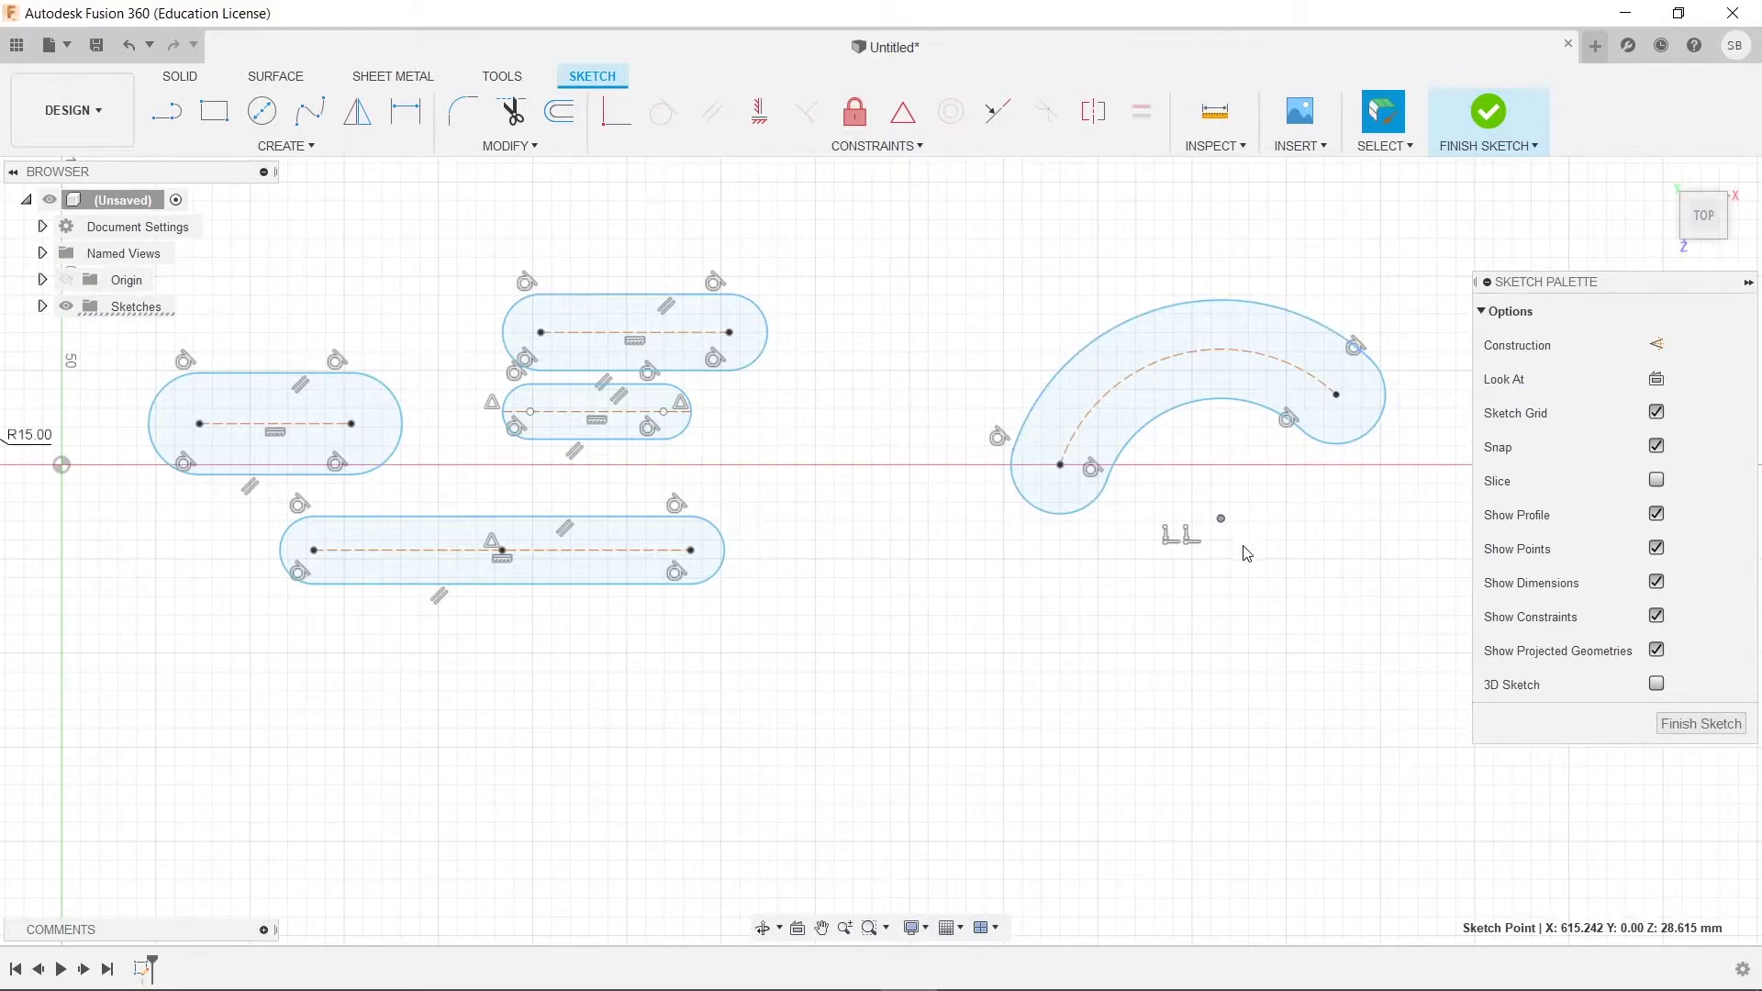
# - Draw a smaller center point arc slot with a 40 mm radius below the first arc slot
pyautogui.click(305, 147)
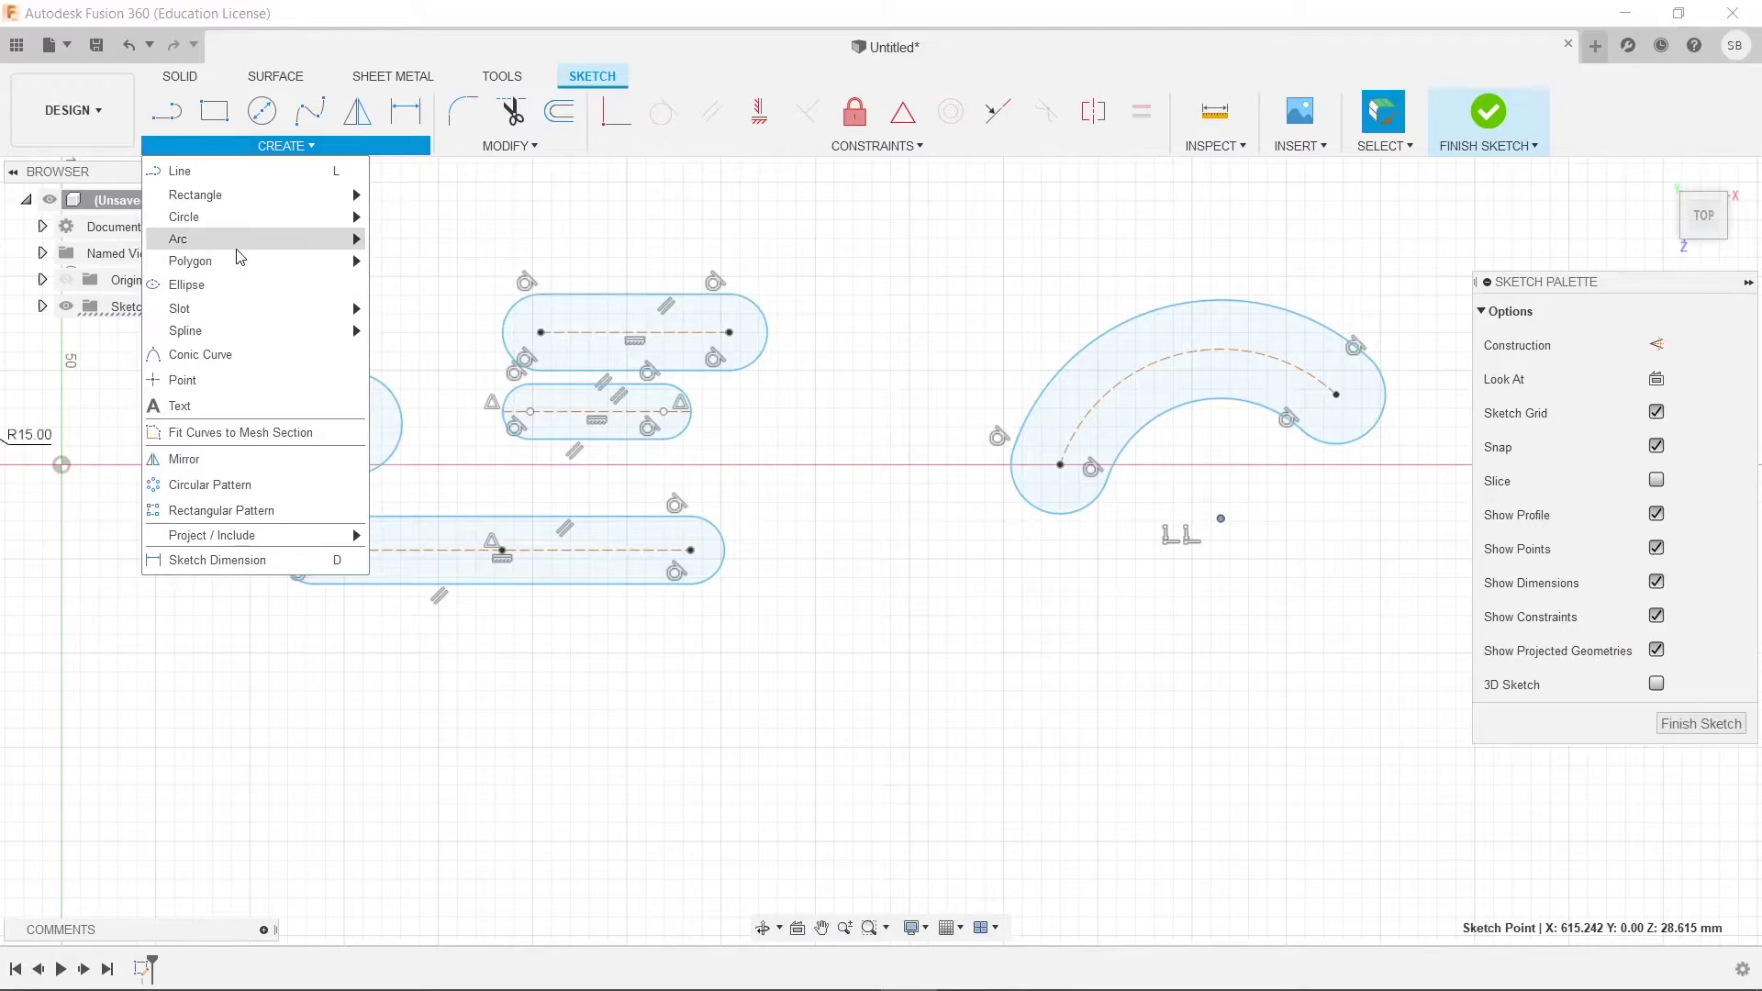
pyautogui.moveTo(303, 239)
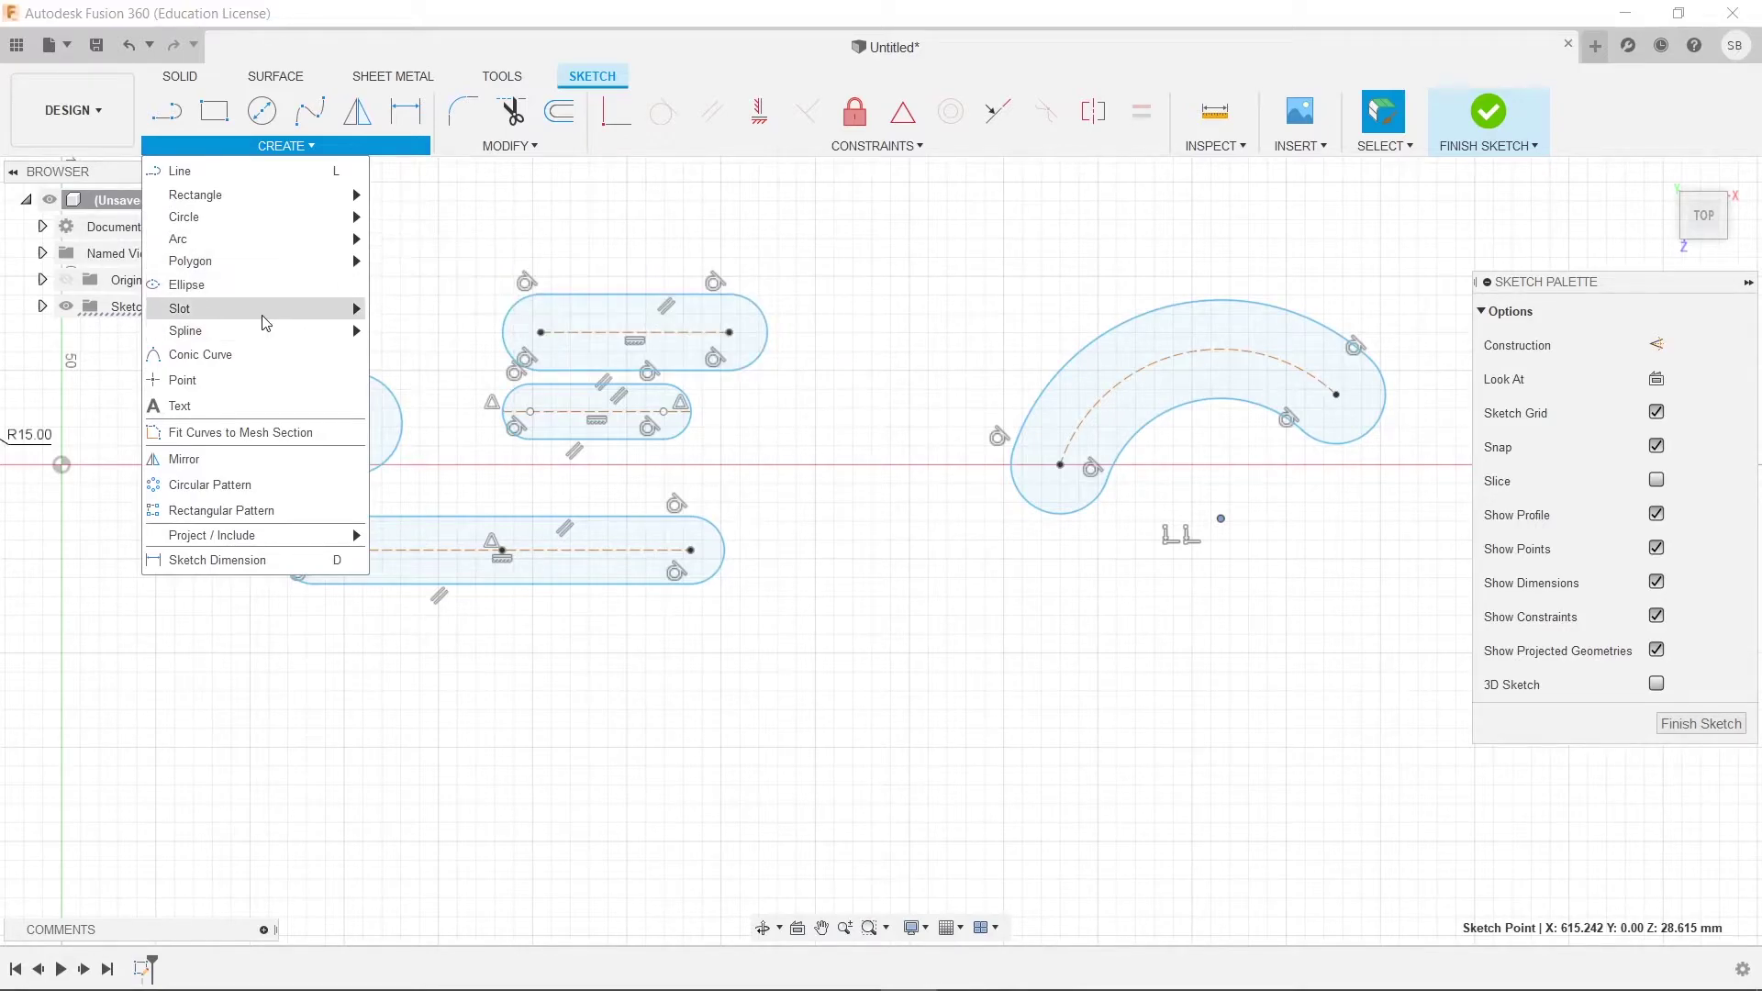
pyautogui.moveTo(293, 312)
pyautogui.click(450, 415)
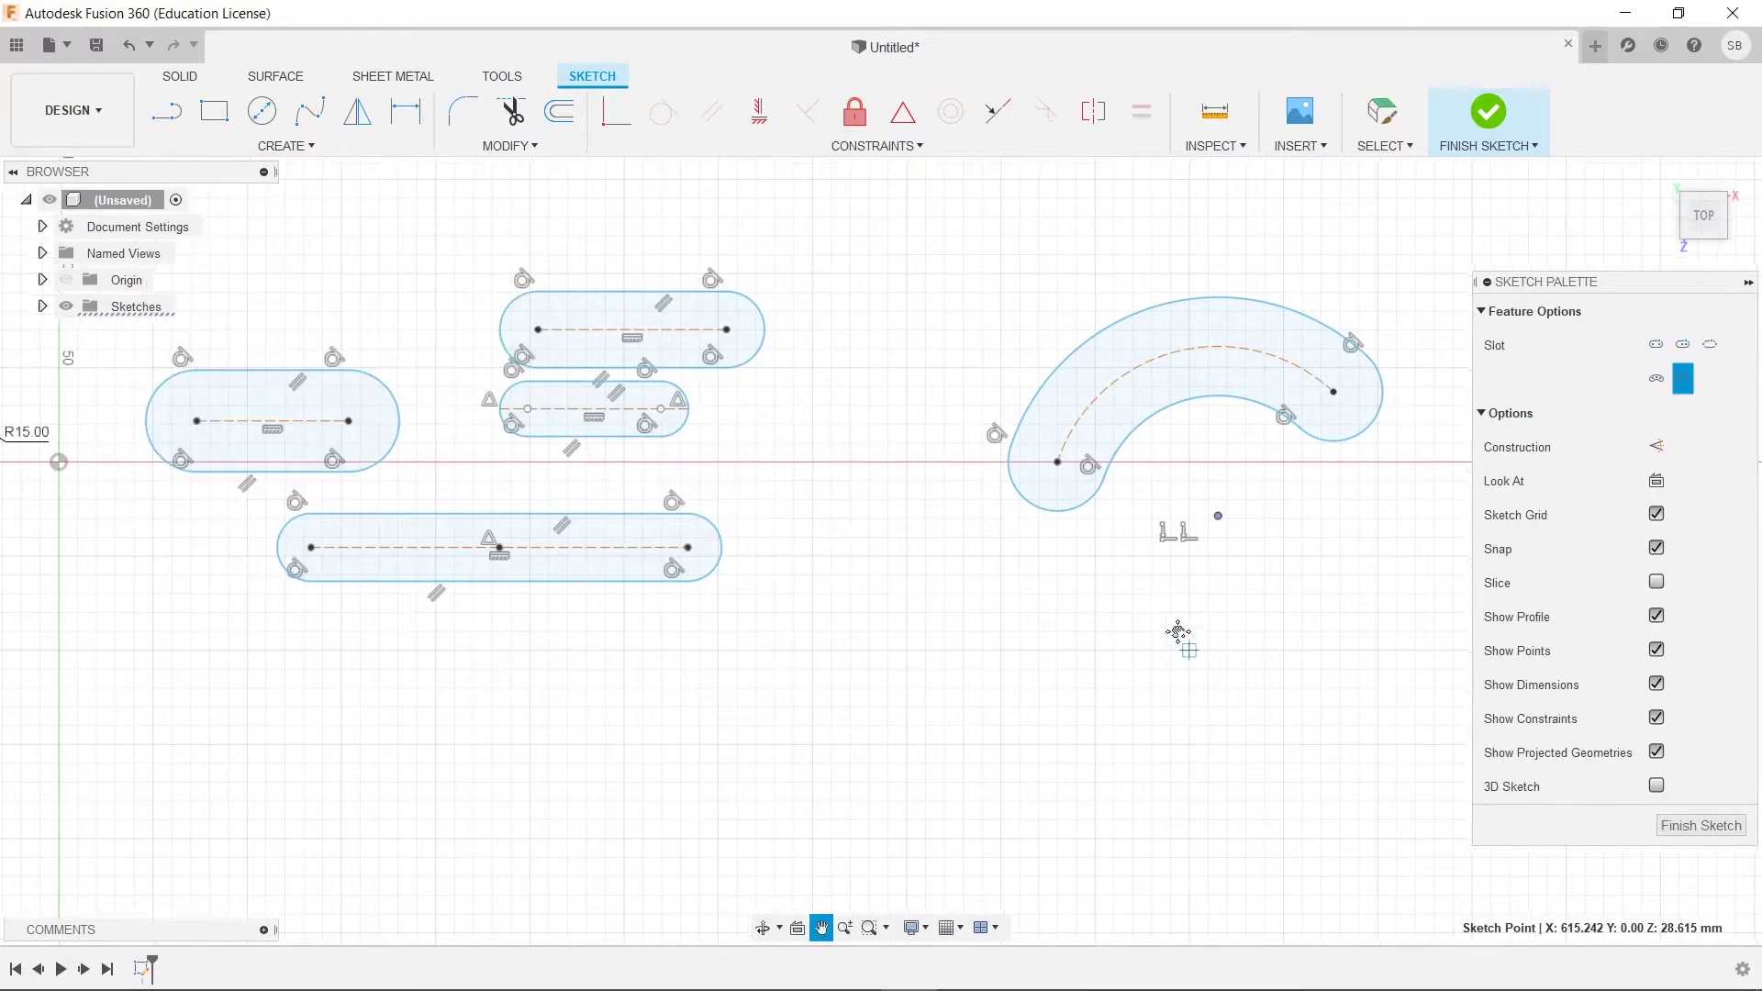
pyautogui.scroll(-3, 1171, 630)
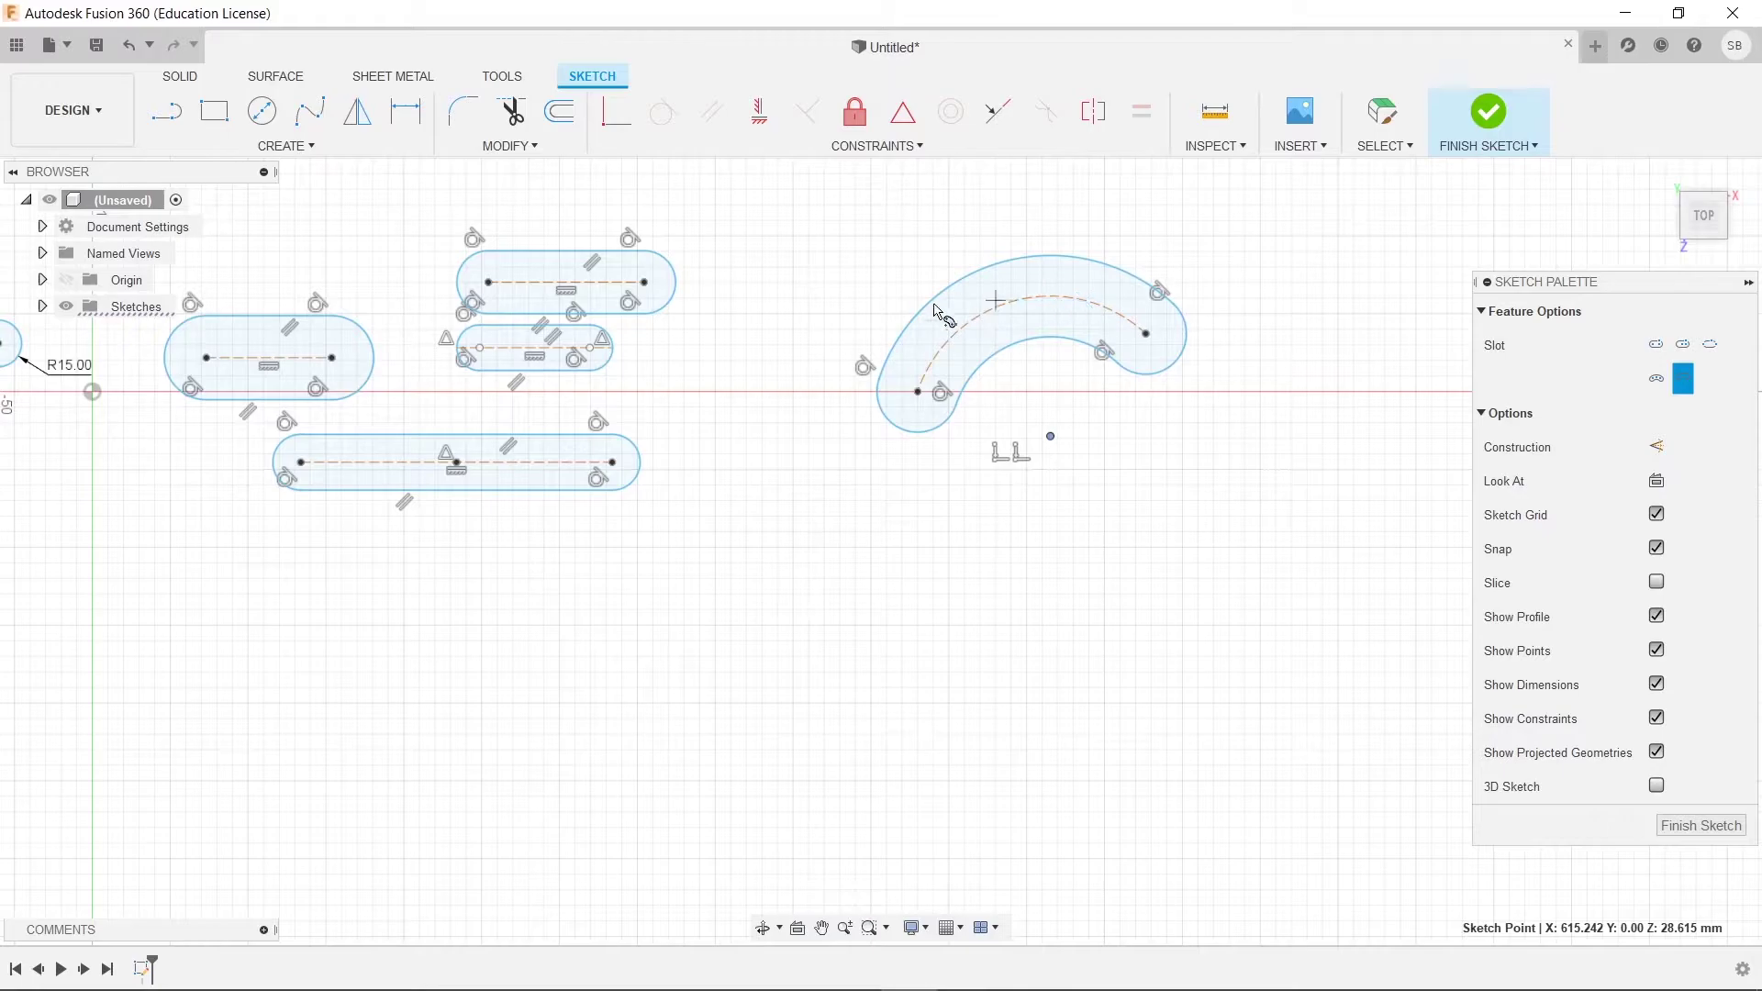
pyautogui.click(1074, 687)
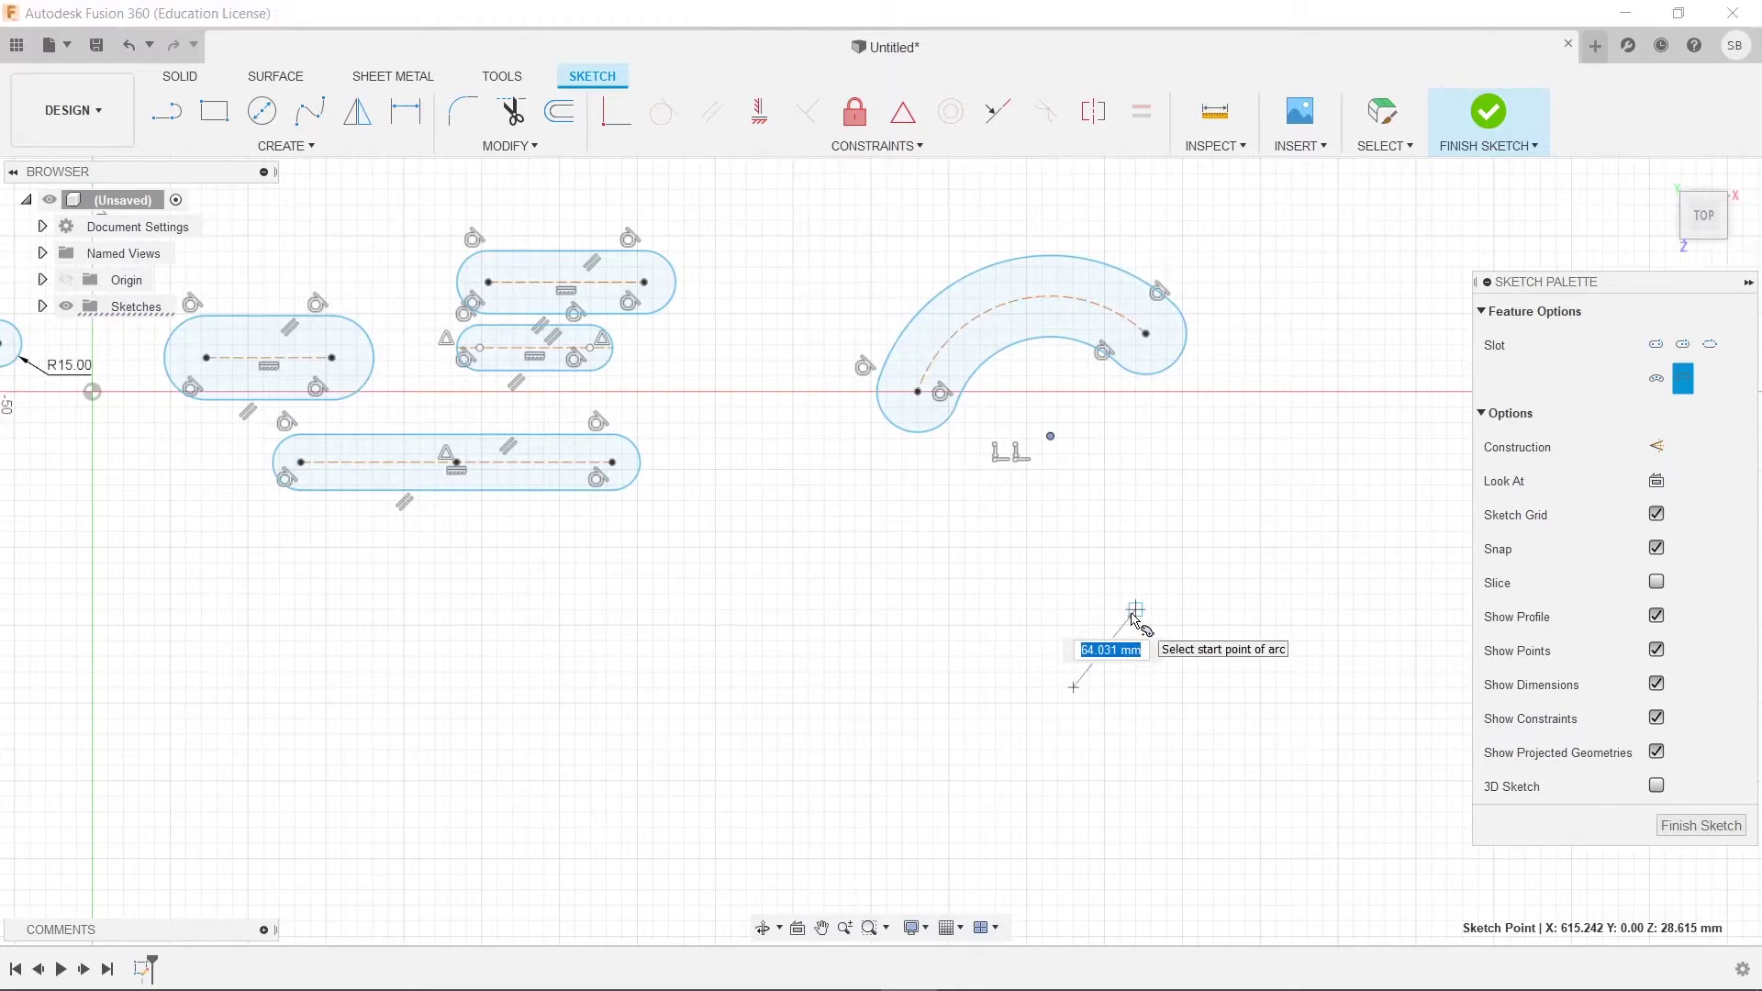
pyautogui.write('40')
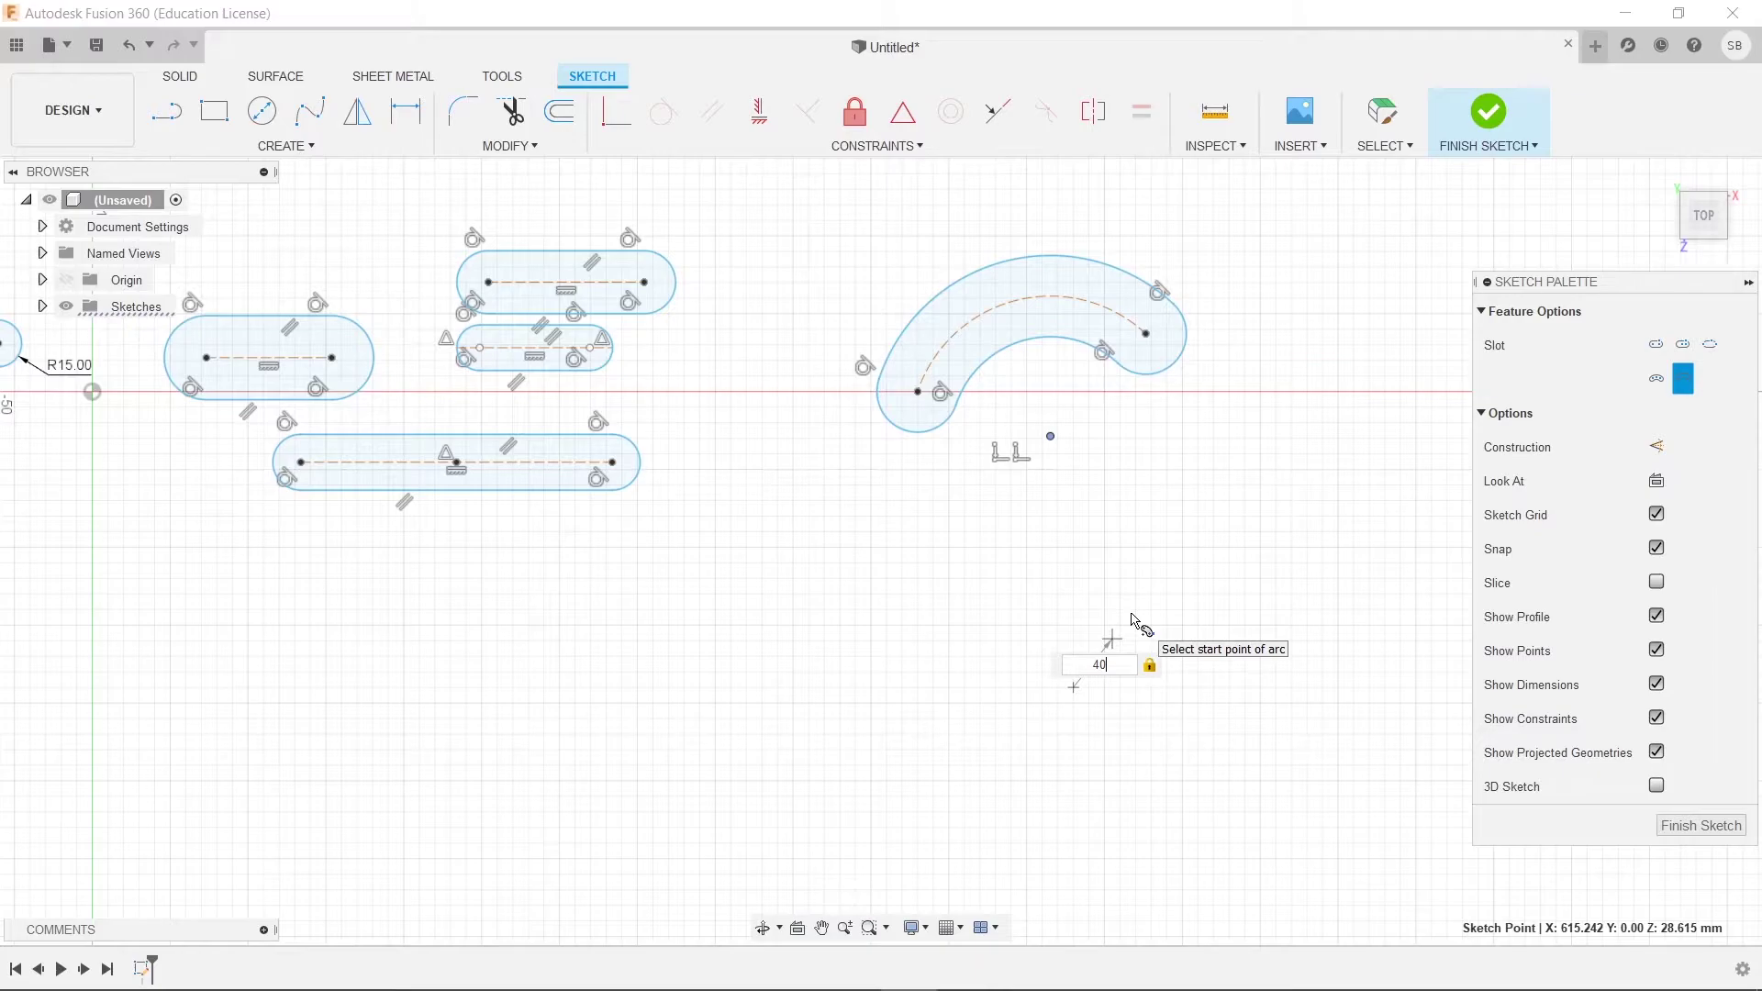
pyautogui.press('Return')
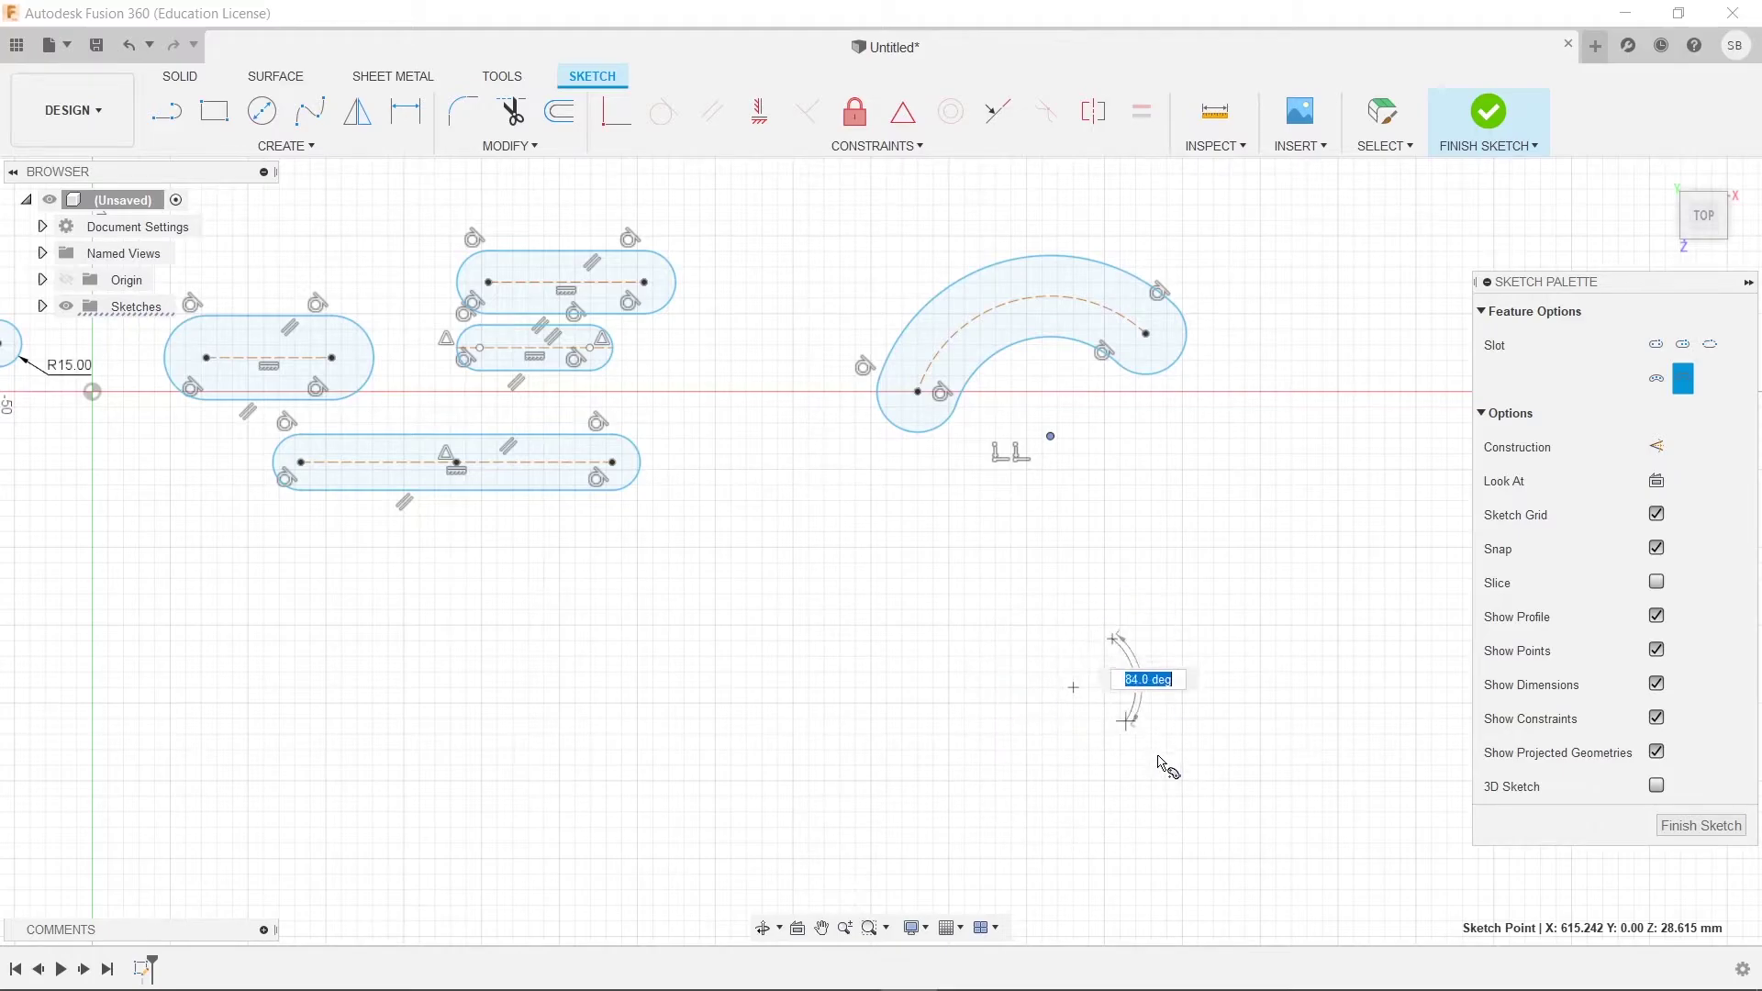
pyautogui.write('980')
pyautogui.press('Tab')
pyautogui.press('Return')
pyautogui.click(1078, 767)
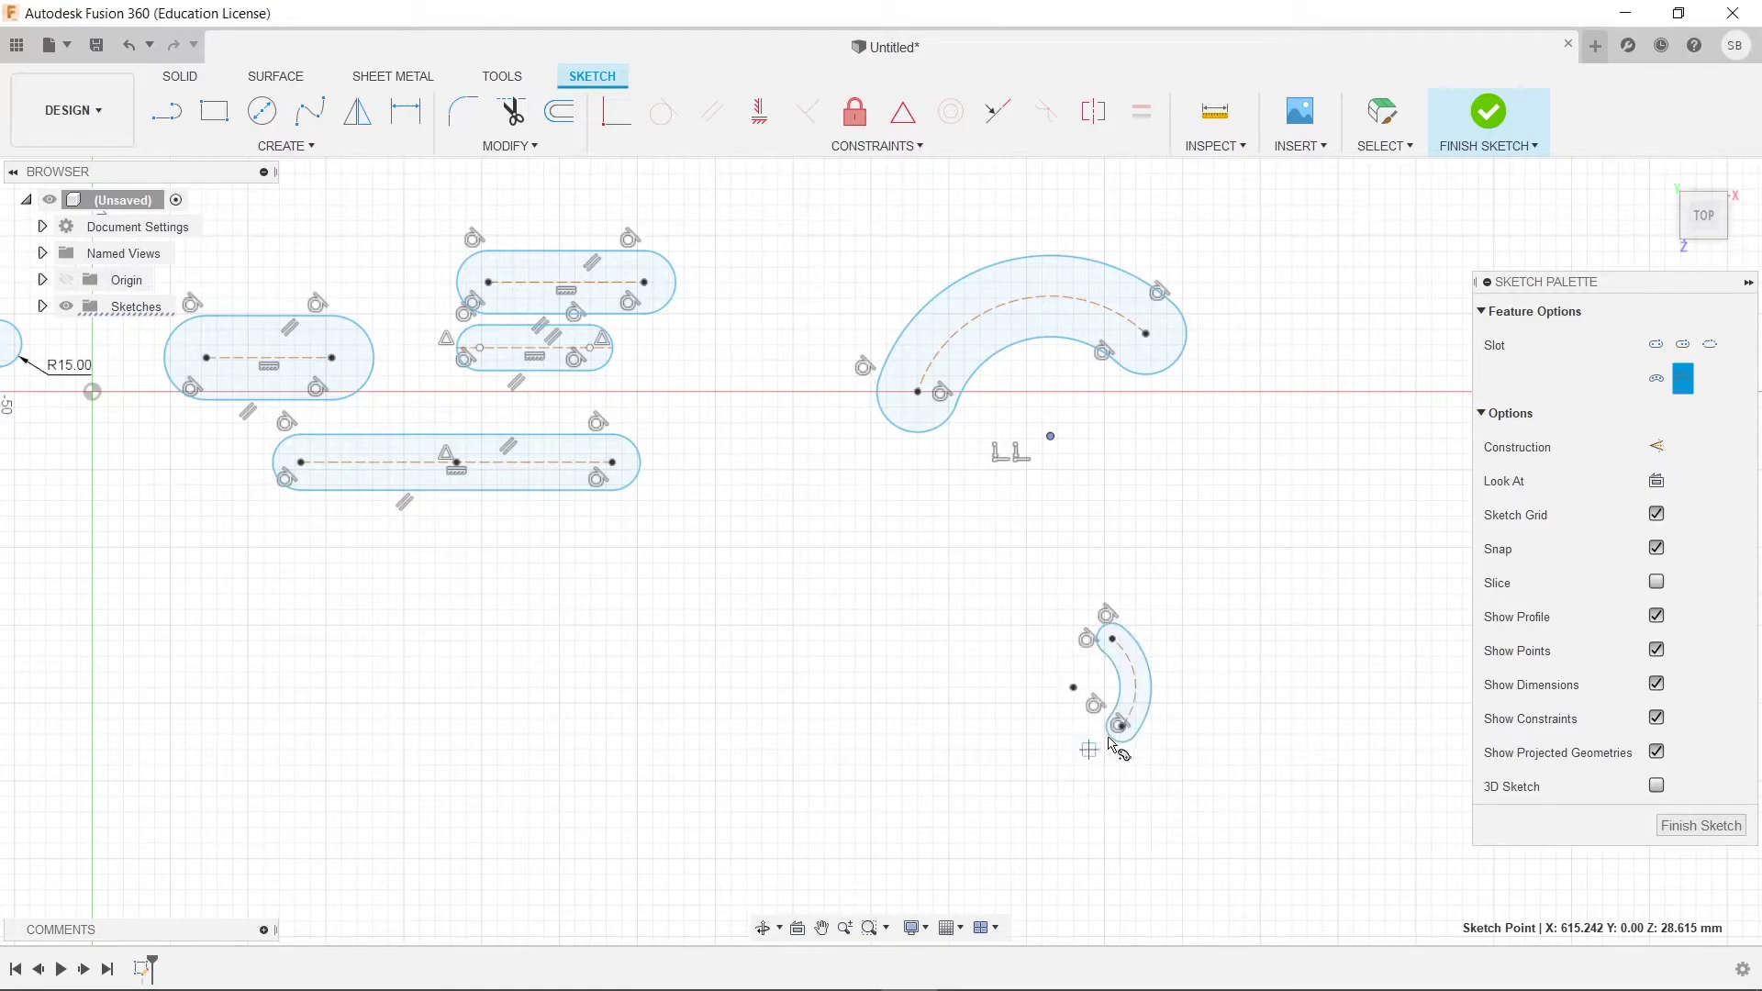
pyautogui.keyDown('shift'); pyautogui.moveTo(1235, 692); pyautogui.dragTo(1247, 642, button='middle'); pyautogui.keyUp('shift')
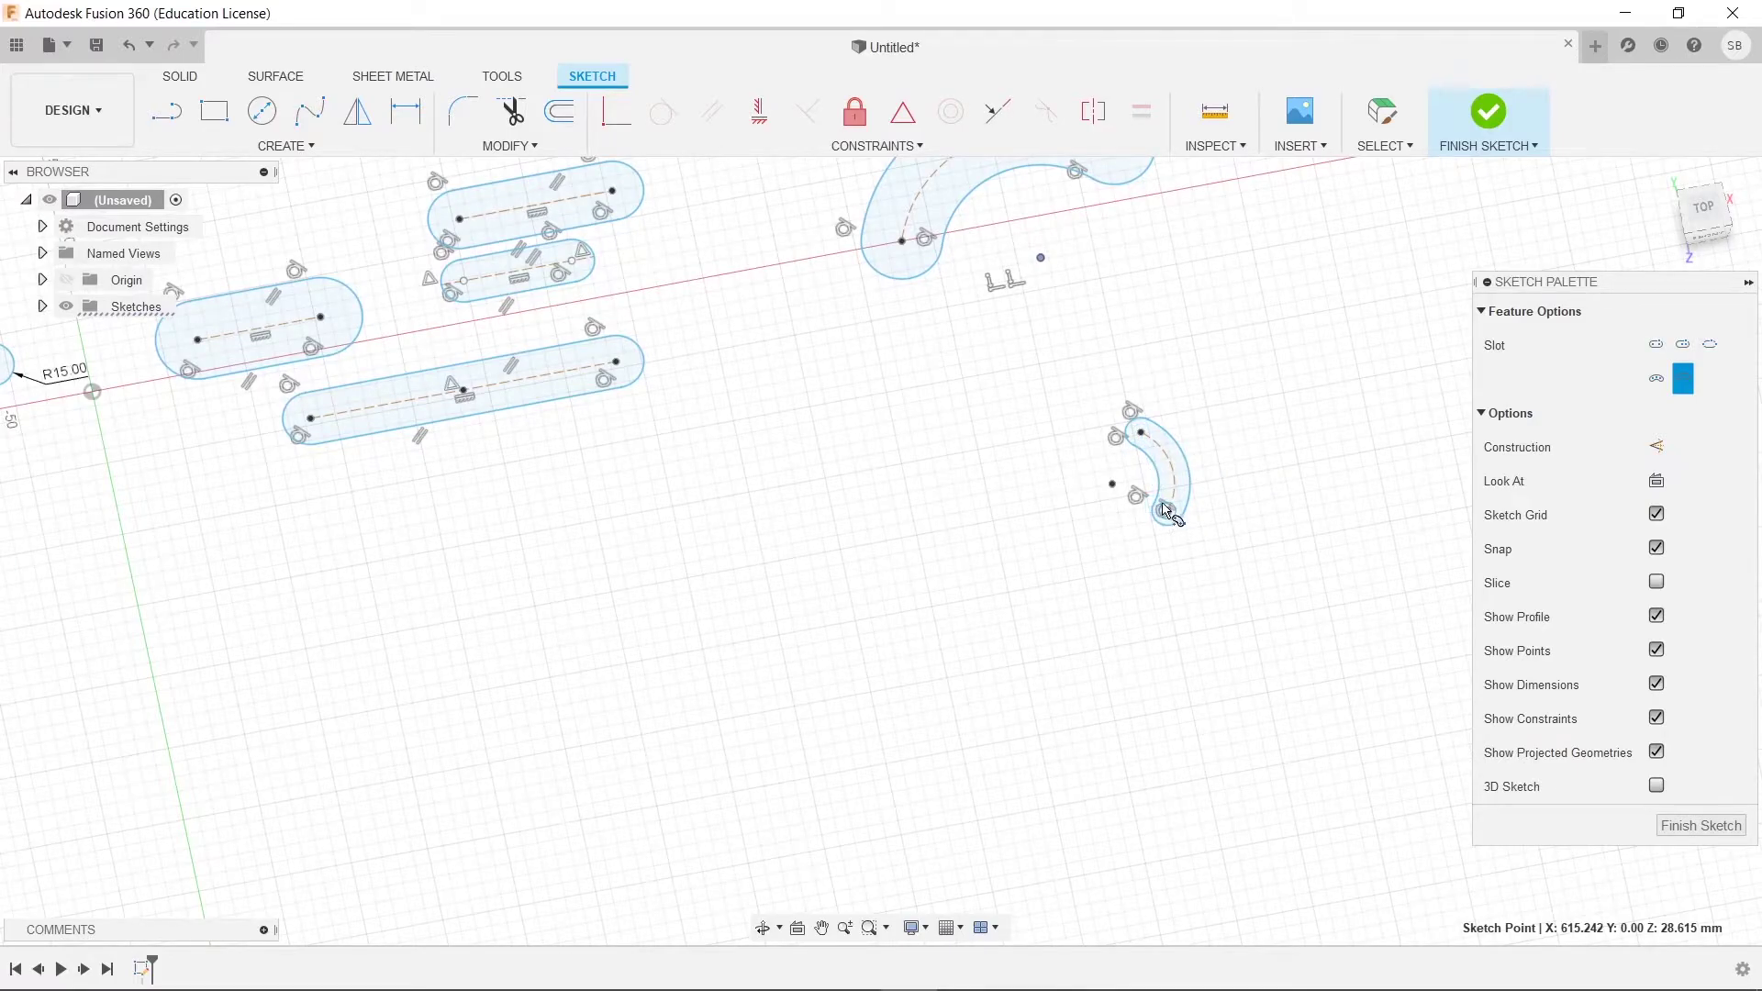
pyautogui.moveTo(1249, 484); pyautogui.dragTo(1229, 596, button='middle')
# - Exit slot drawing, check the reference image in Photos, and return to Fusion 360
pyautogui.scroll(3, 1028, 472)
pyautogui.keyDown('shift'); pyautogui.moveTo(1023, 565); pyautogui.dragTo(1023, 569, button='middle'); pyautogui.keyUp('shift')
pyautogui.scroll(-4, 1023, 569)
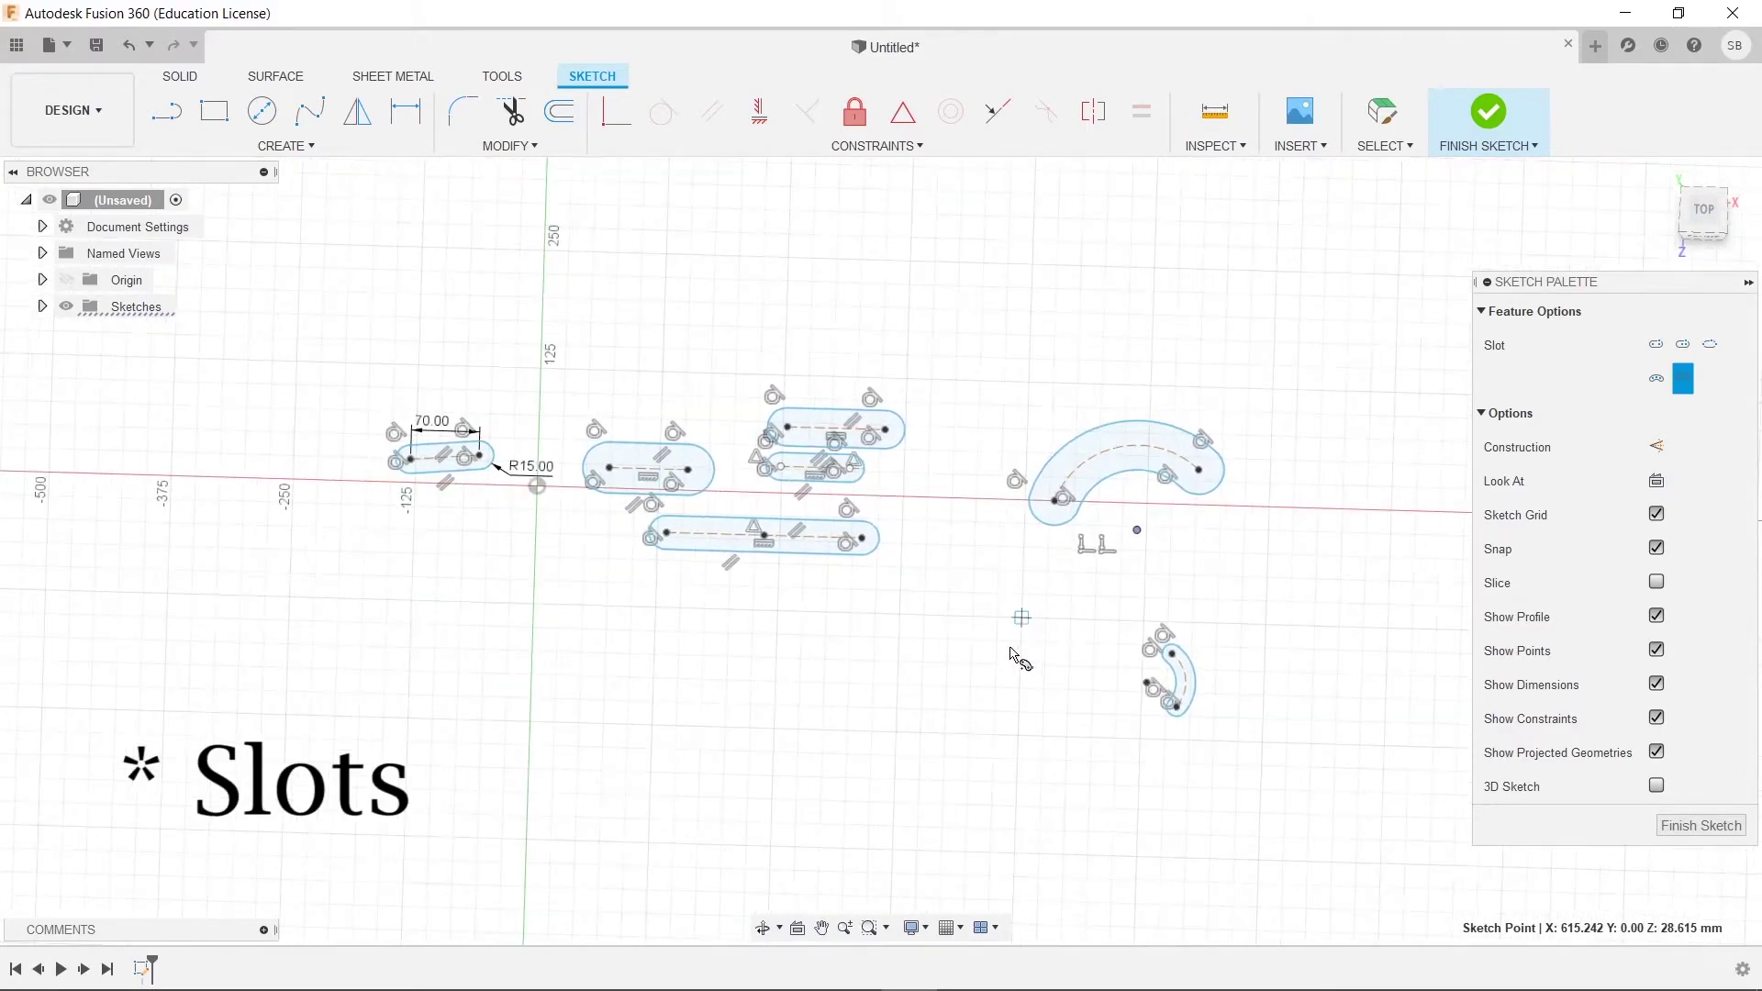
pyautogui.press('Escape')
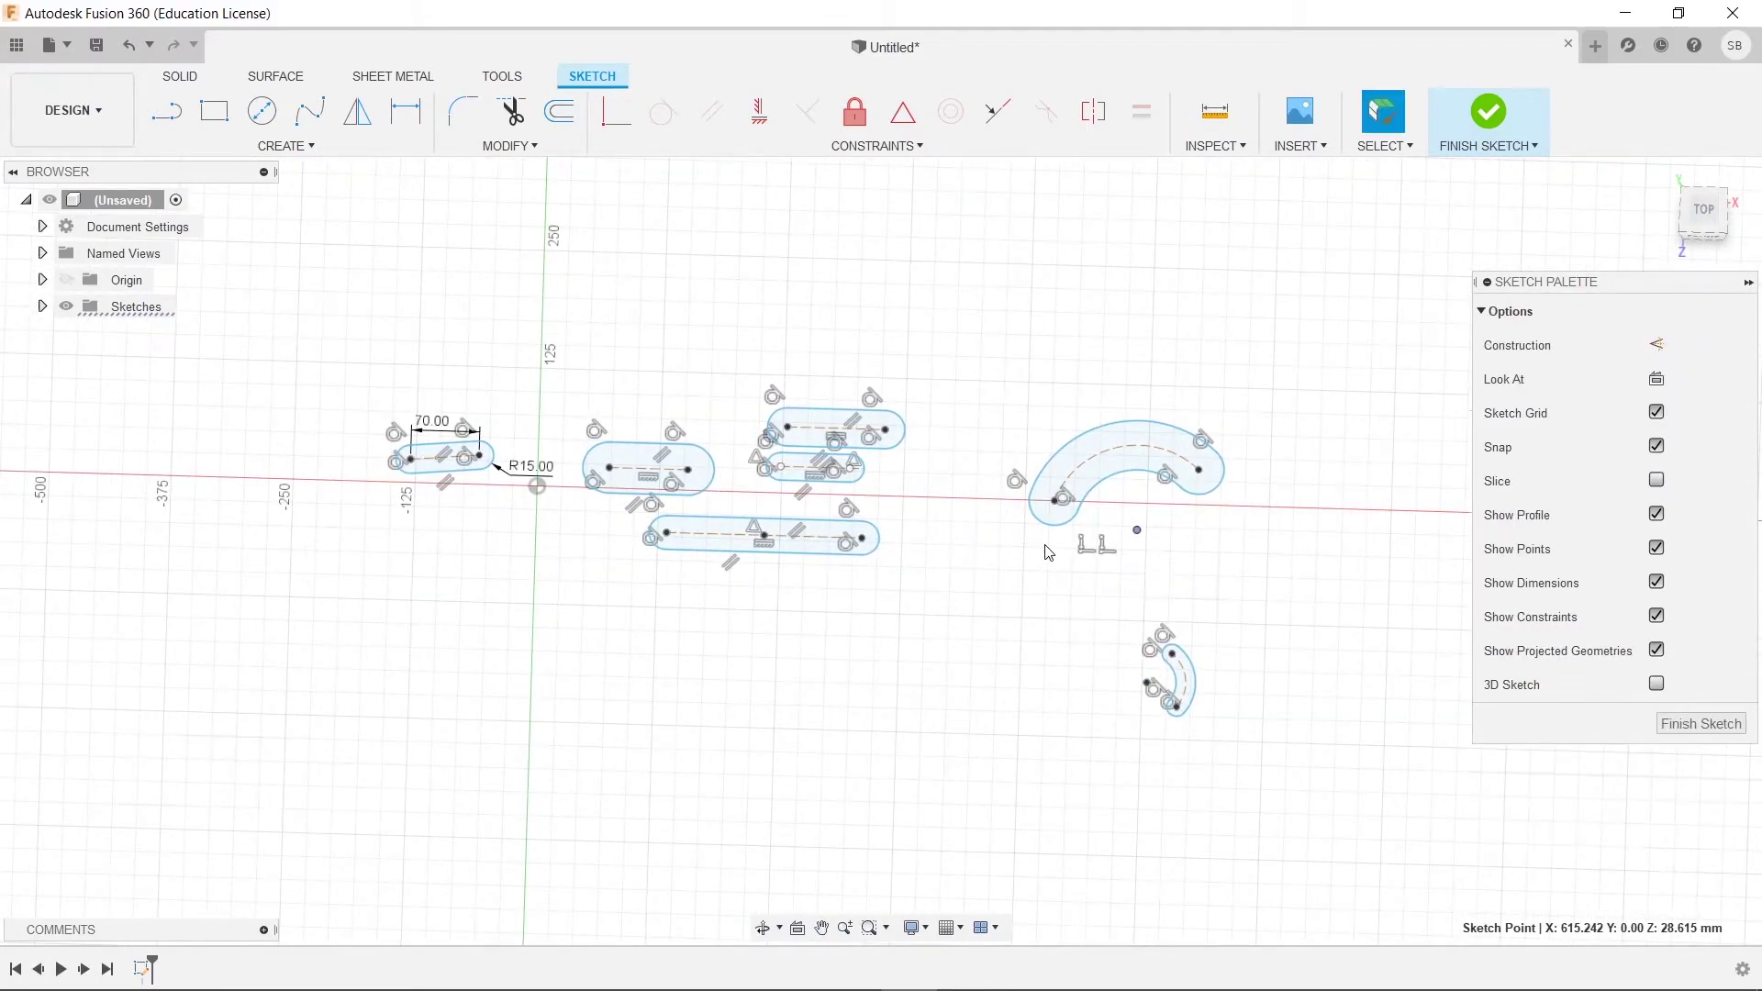
pyautogui.click(989, 976)
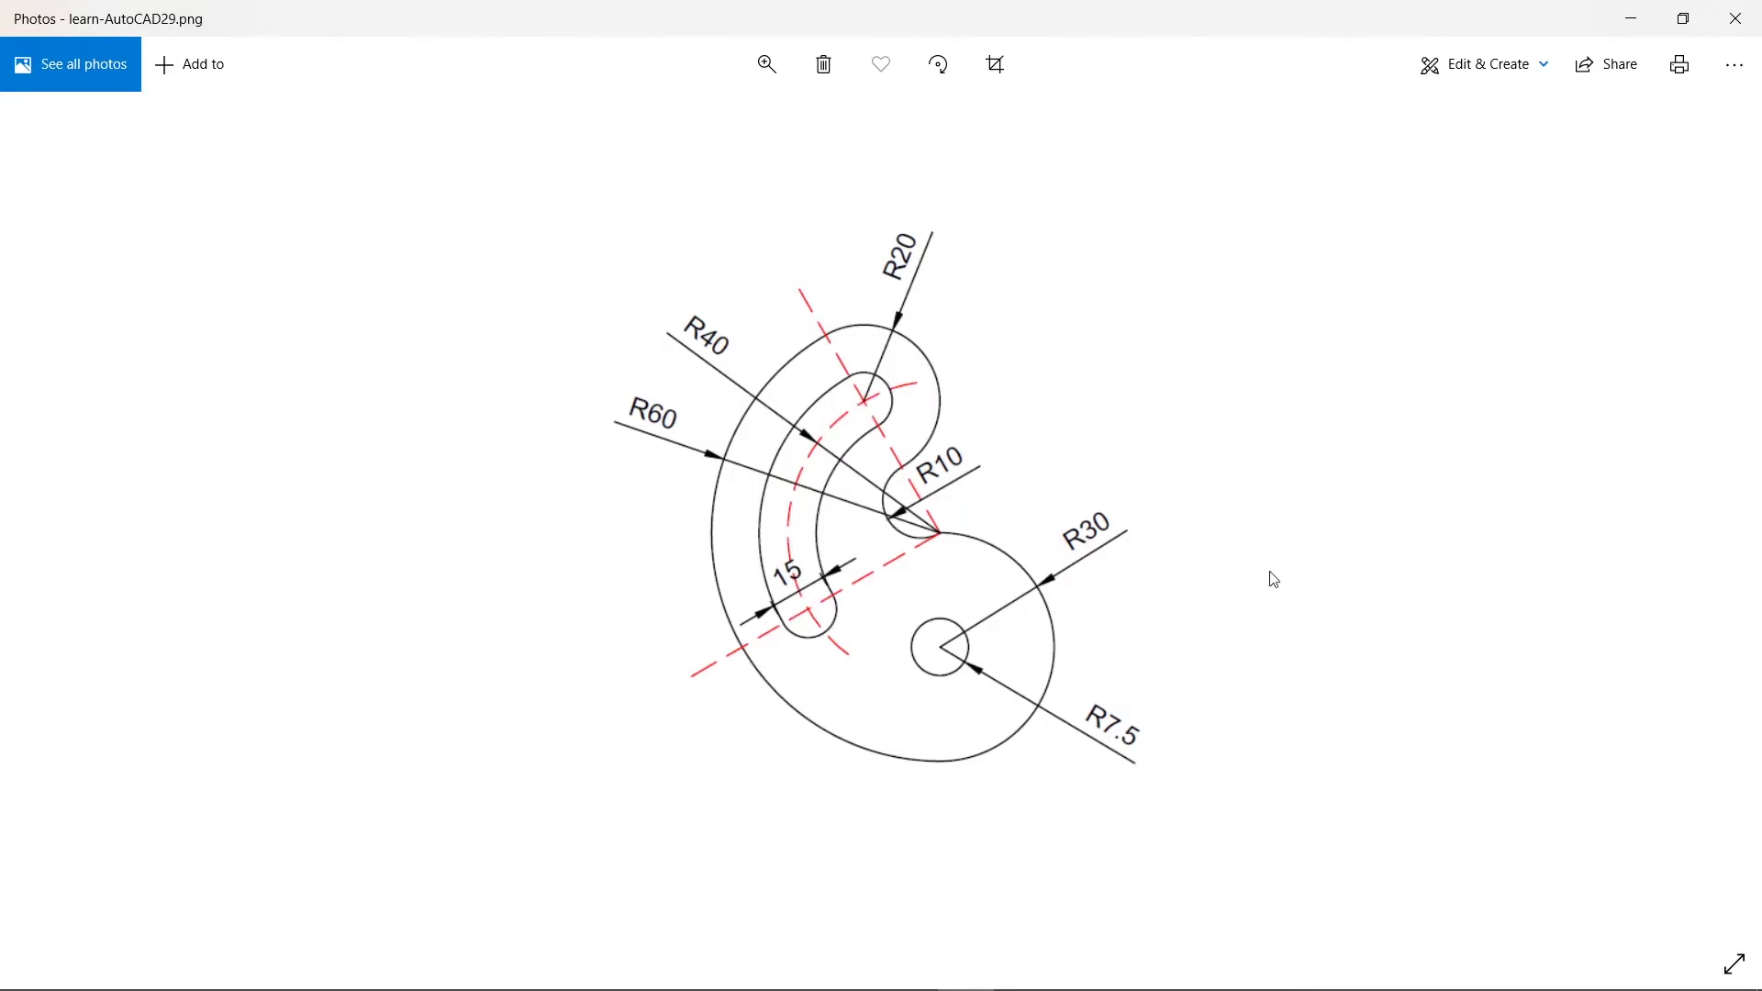
pyautogui.hotkey('alt', 'Tab')
# - Finish the slots sketch and delete Sketch1 from the browser
pyautogui.moveTo(1184, 734); pyautogui.dragTo(972, 714, button='middle')
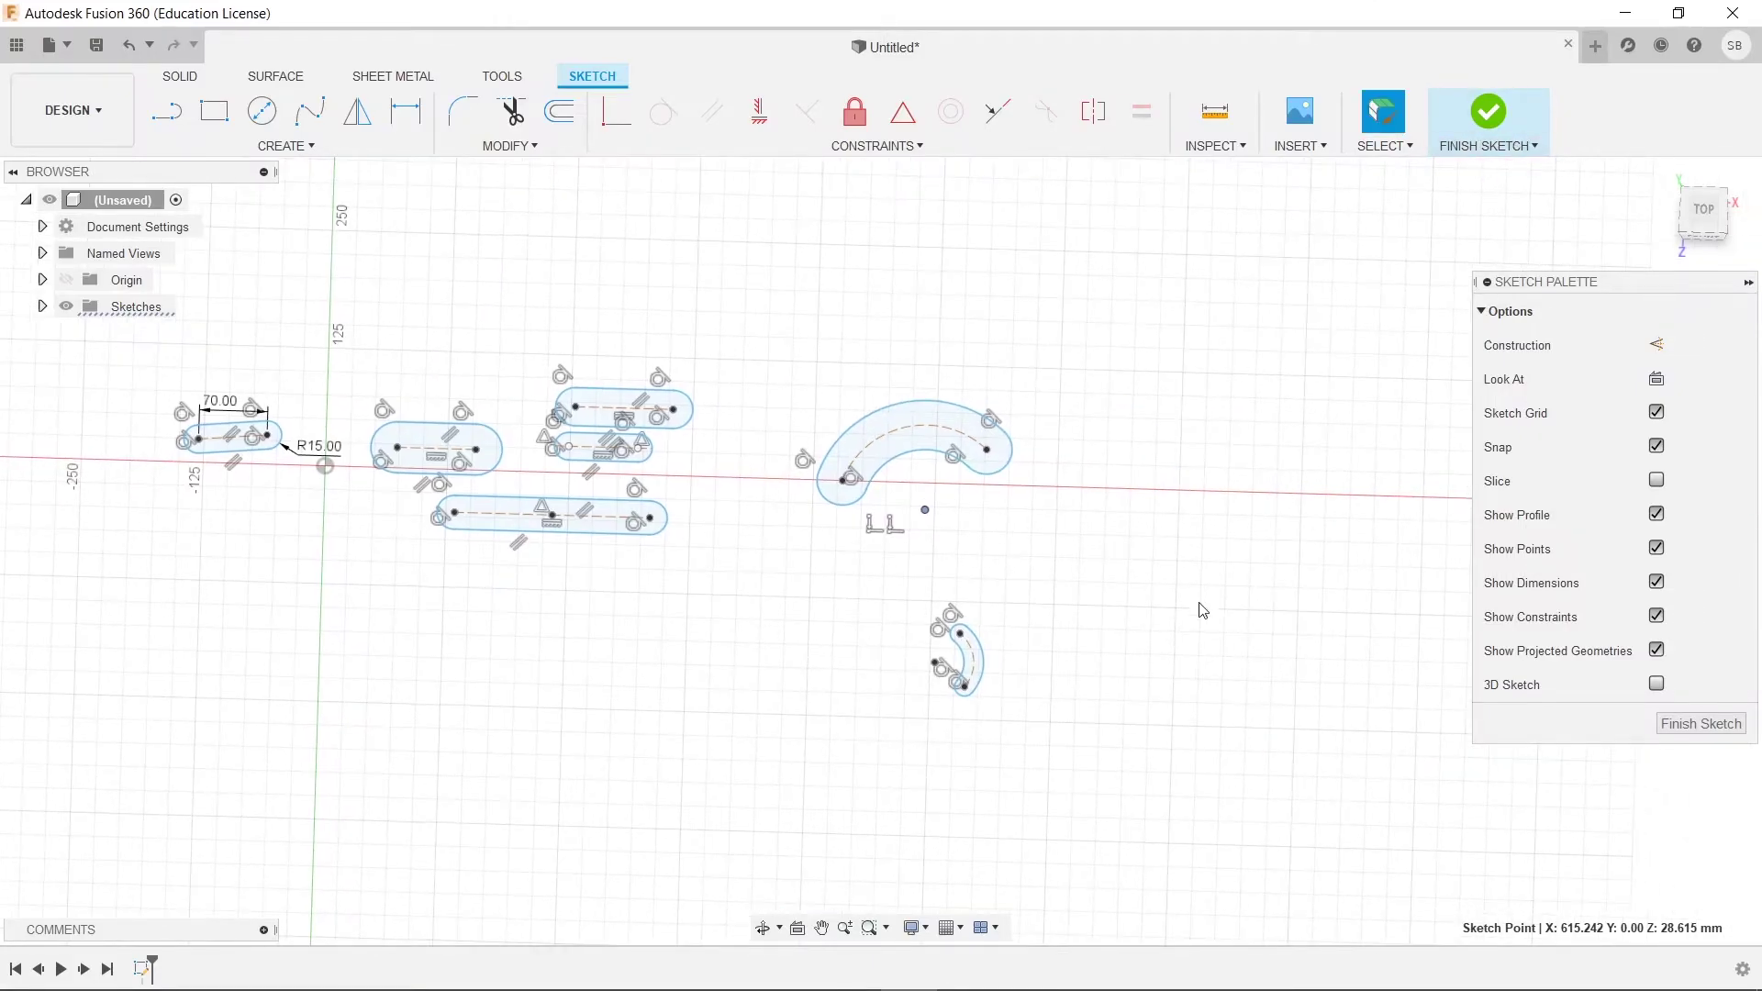
pyautogui.click(1490, 114)
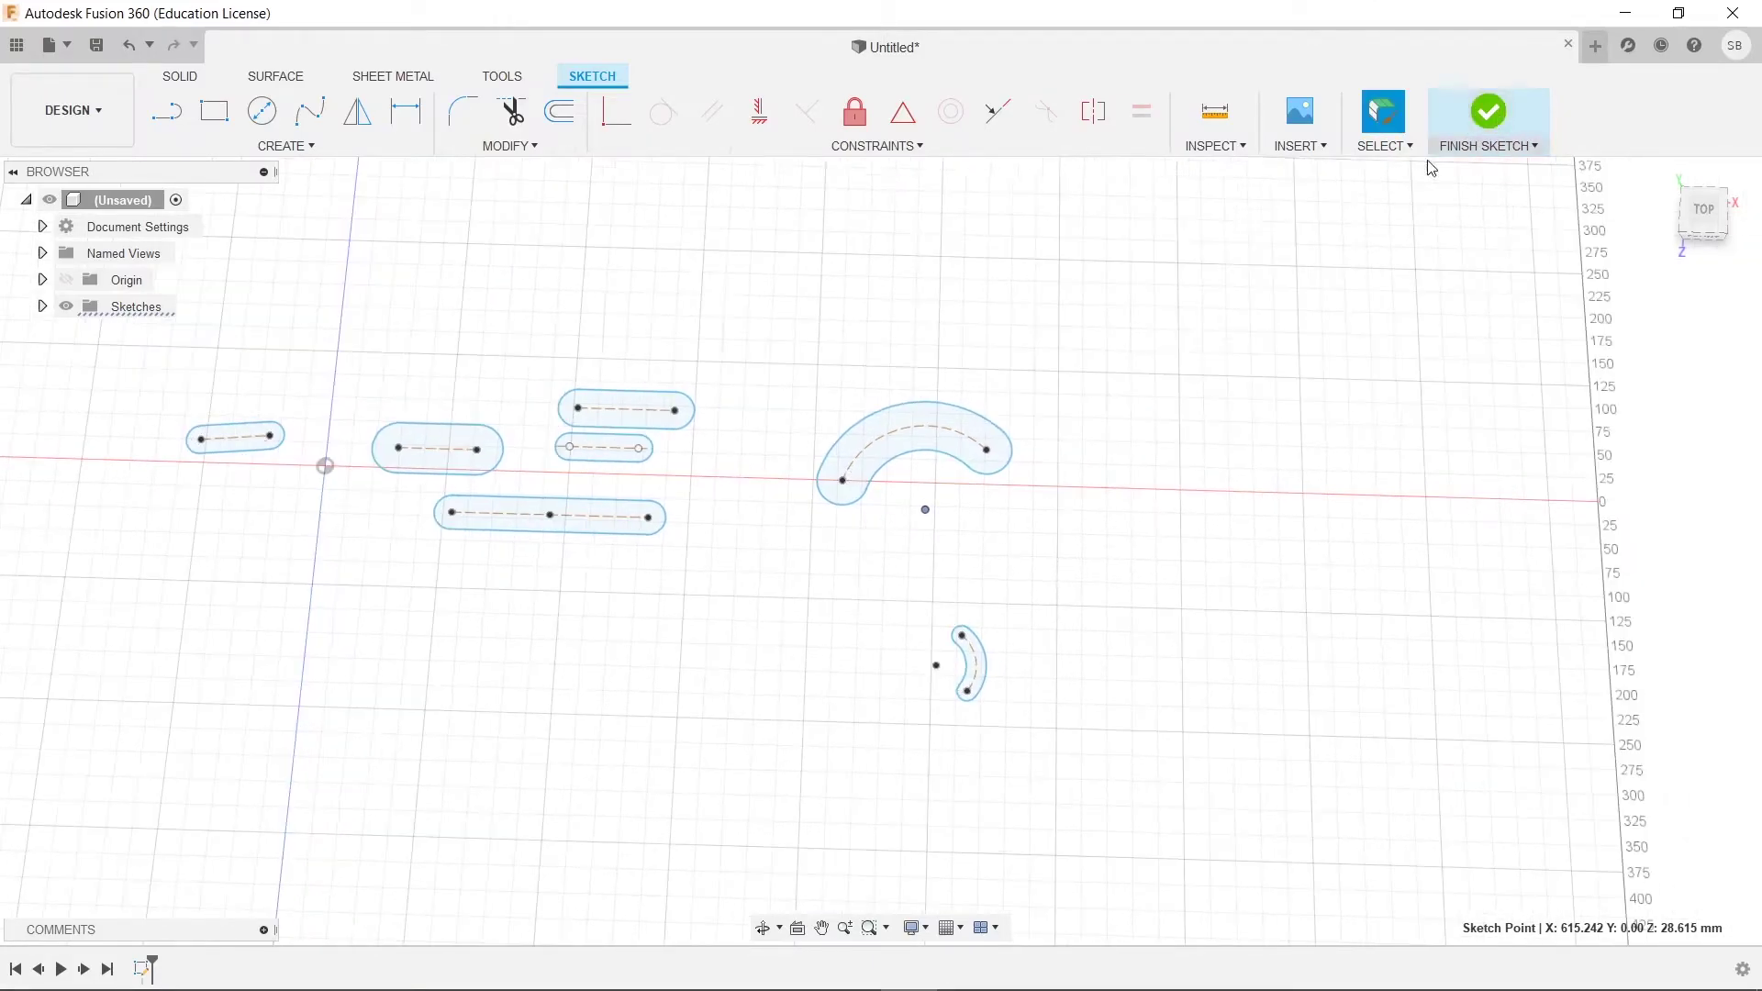
pyautogui.click(147, 971)
pyautogui.press('Delete')
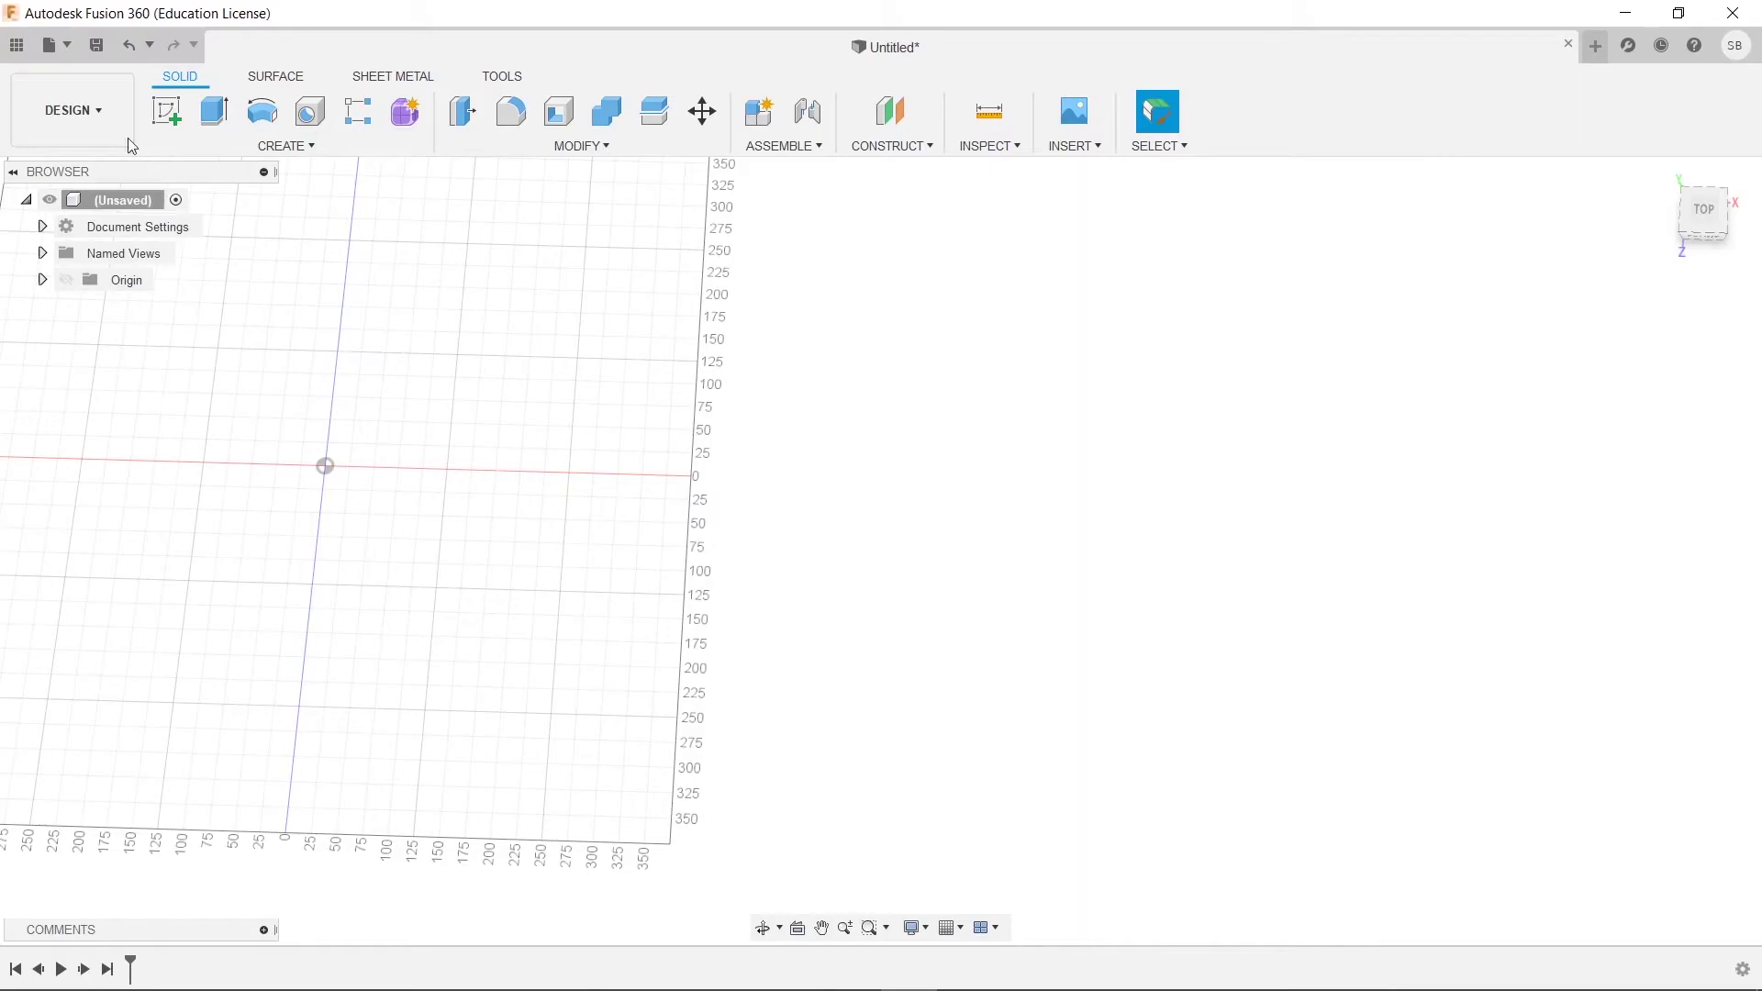
# - Create a new sketch on the top XY plane and bring up the reference drawing
pyautogui.click(174, 110)
pyautogui.click(381, 504)
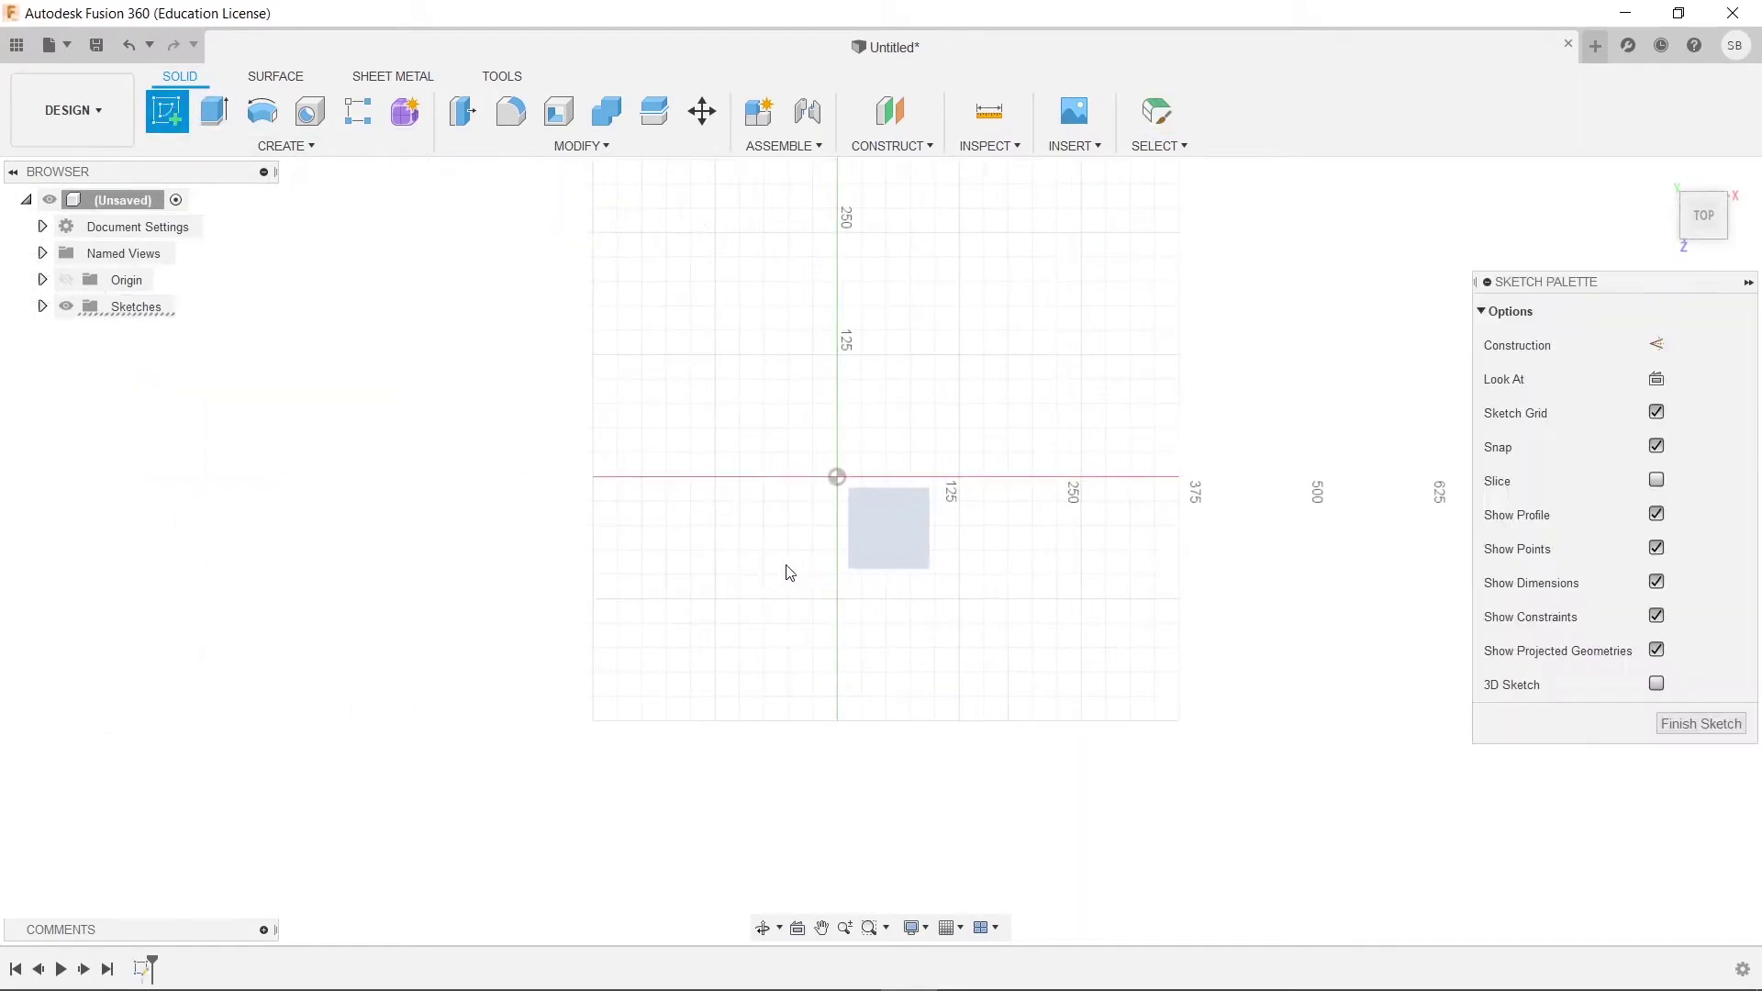
pyautogui.hotkey('alt', 'Tab')
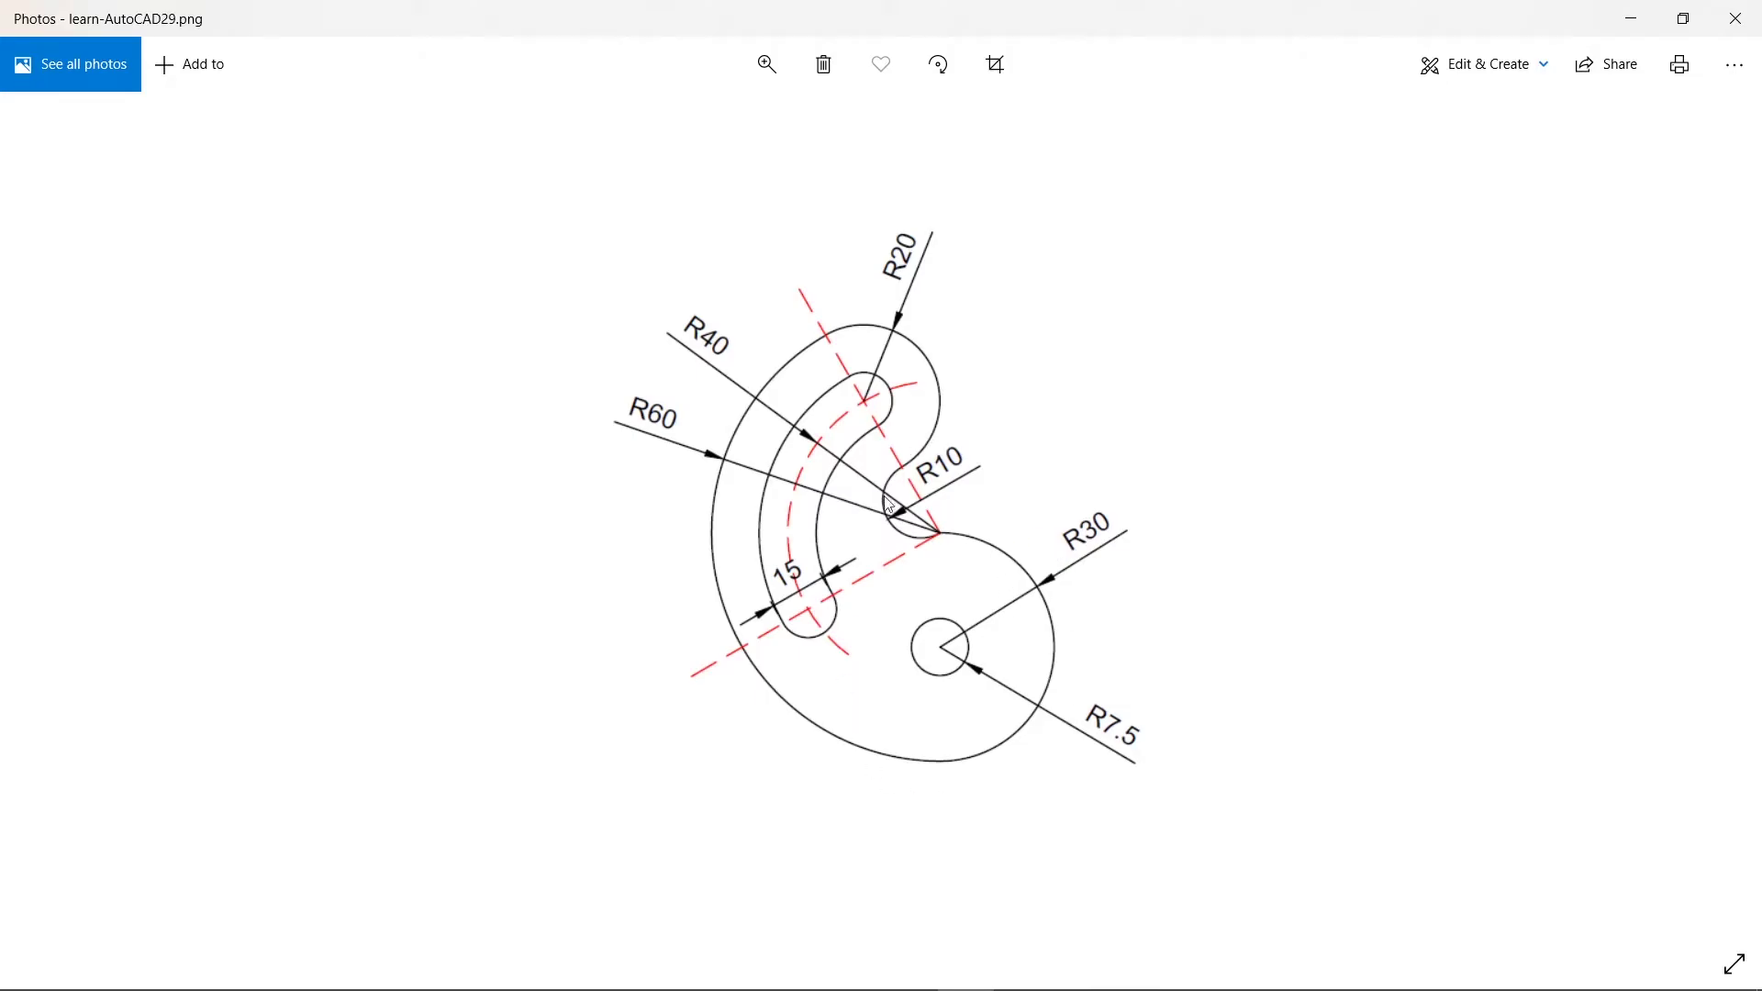
# - Draw a Ø1 centre-diameter circle at the origin
pyautogui.hotkey('alt', 'Tab')
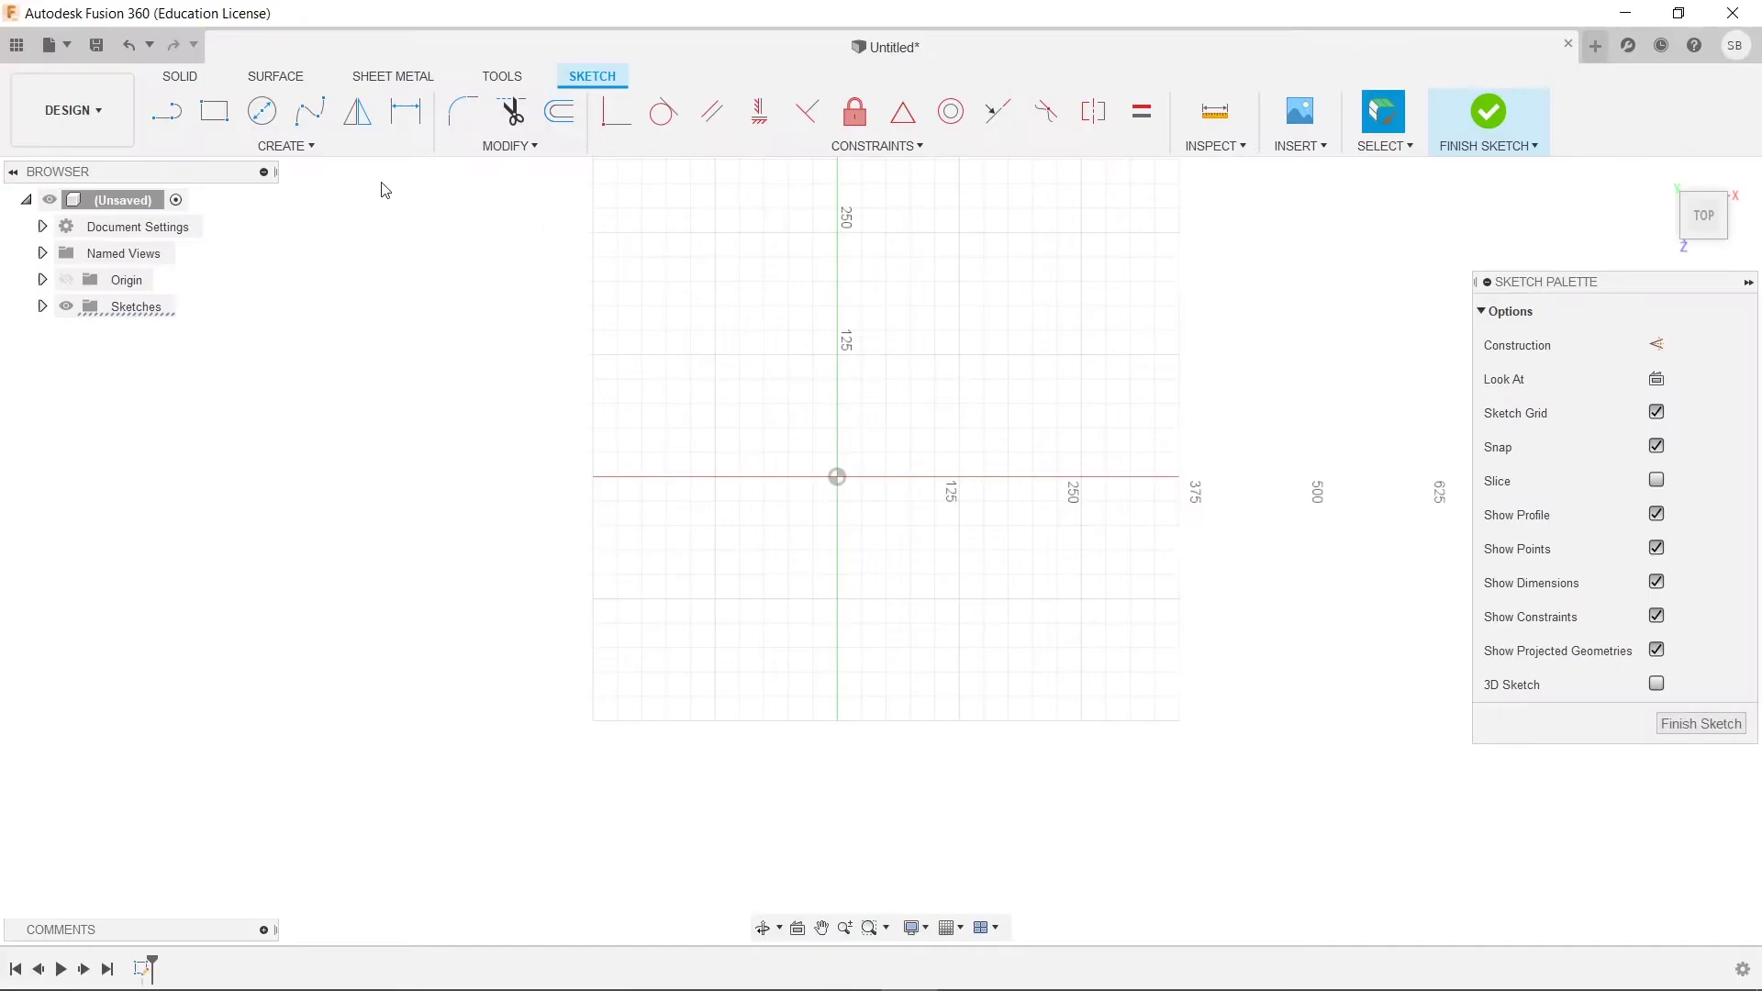
pyautogui.click(262, 111)
pyautogui.click(837, 476)
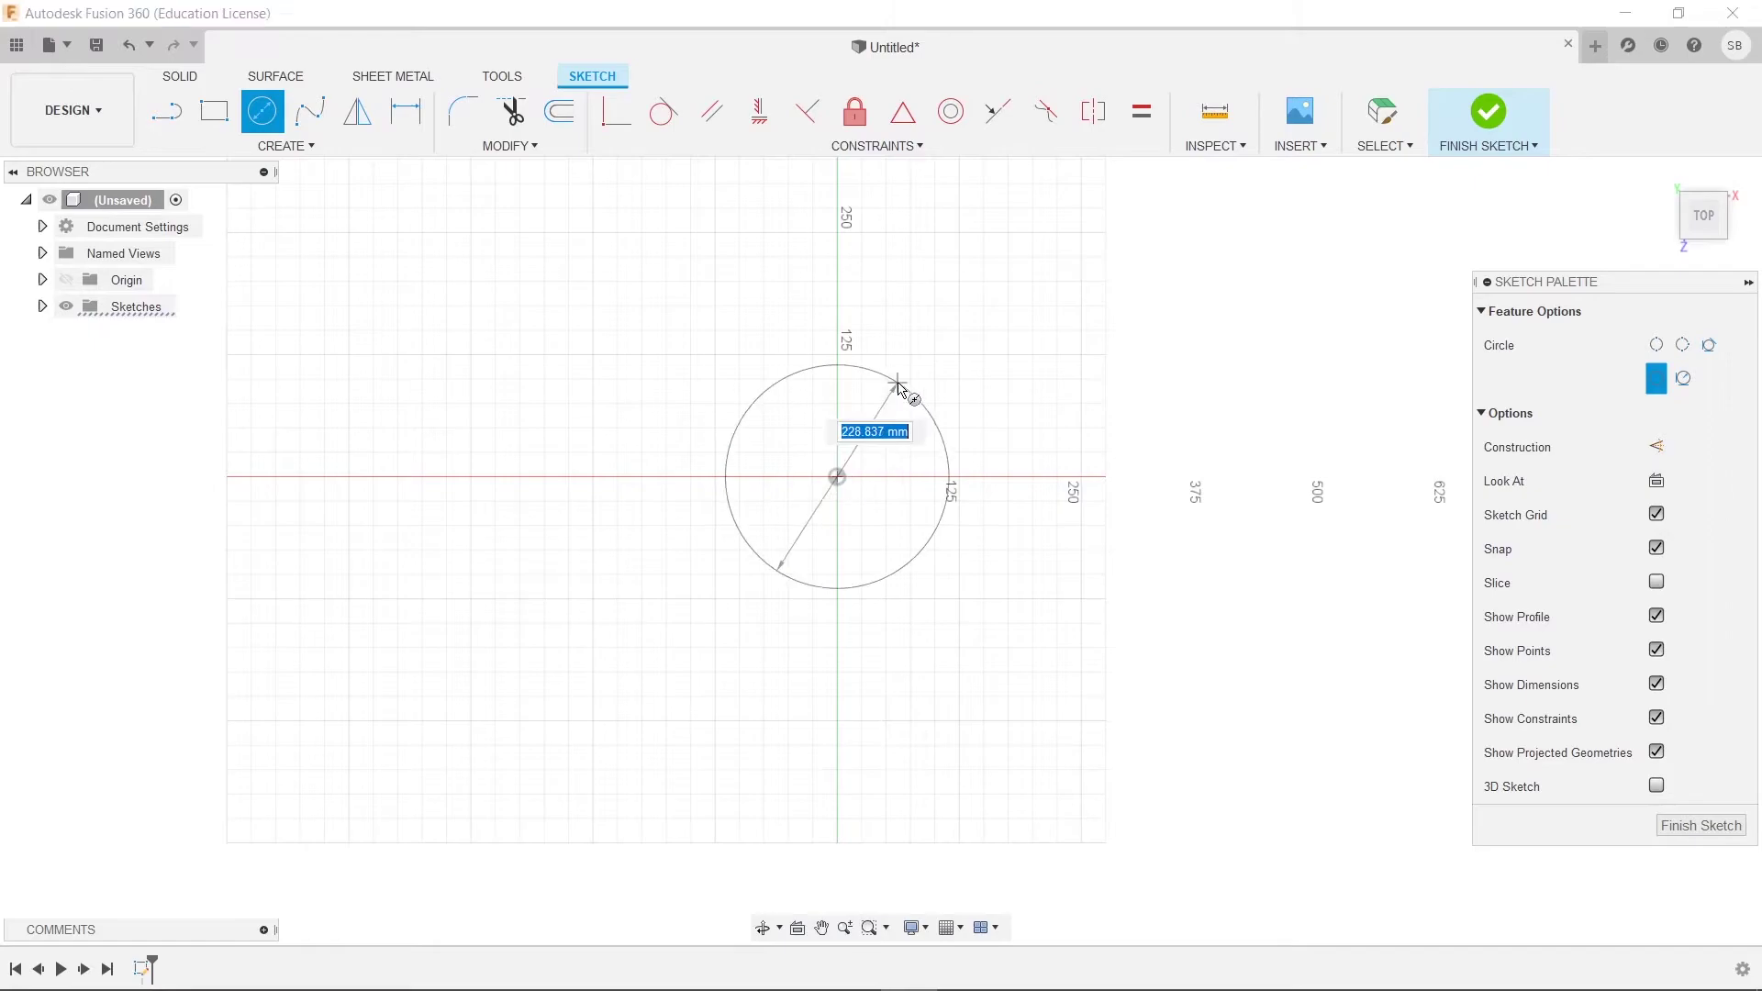
pyautogui.write('15')
pyautogui.press('Return')
pyautogui.press('Escape')
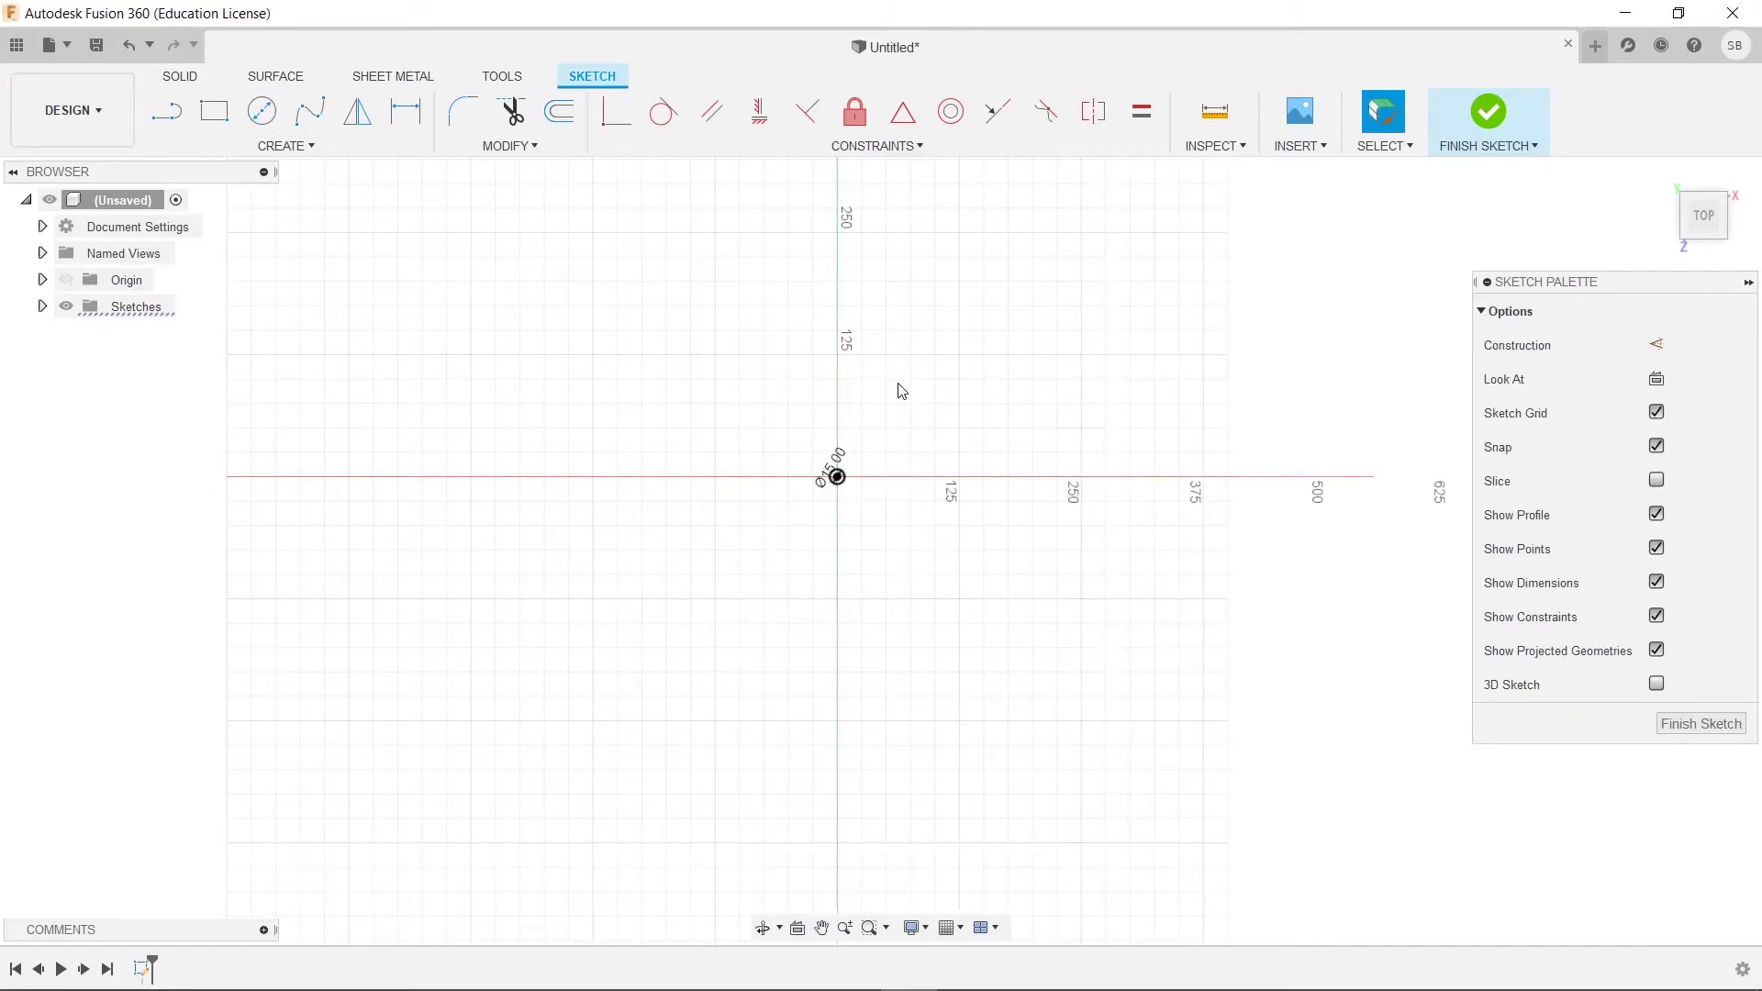
# - Draw a Ø60 circle centred on the origin
pyautogui.scroll(8, 873, 464)
pyautogui.click(262, 111)
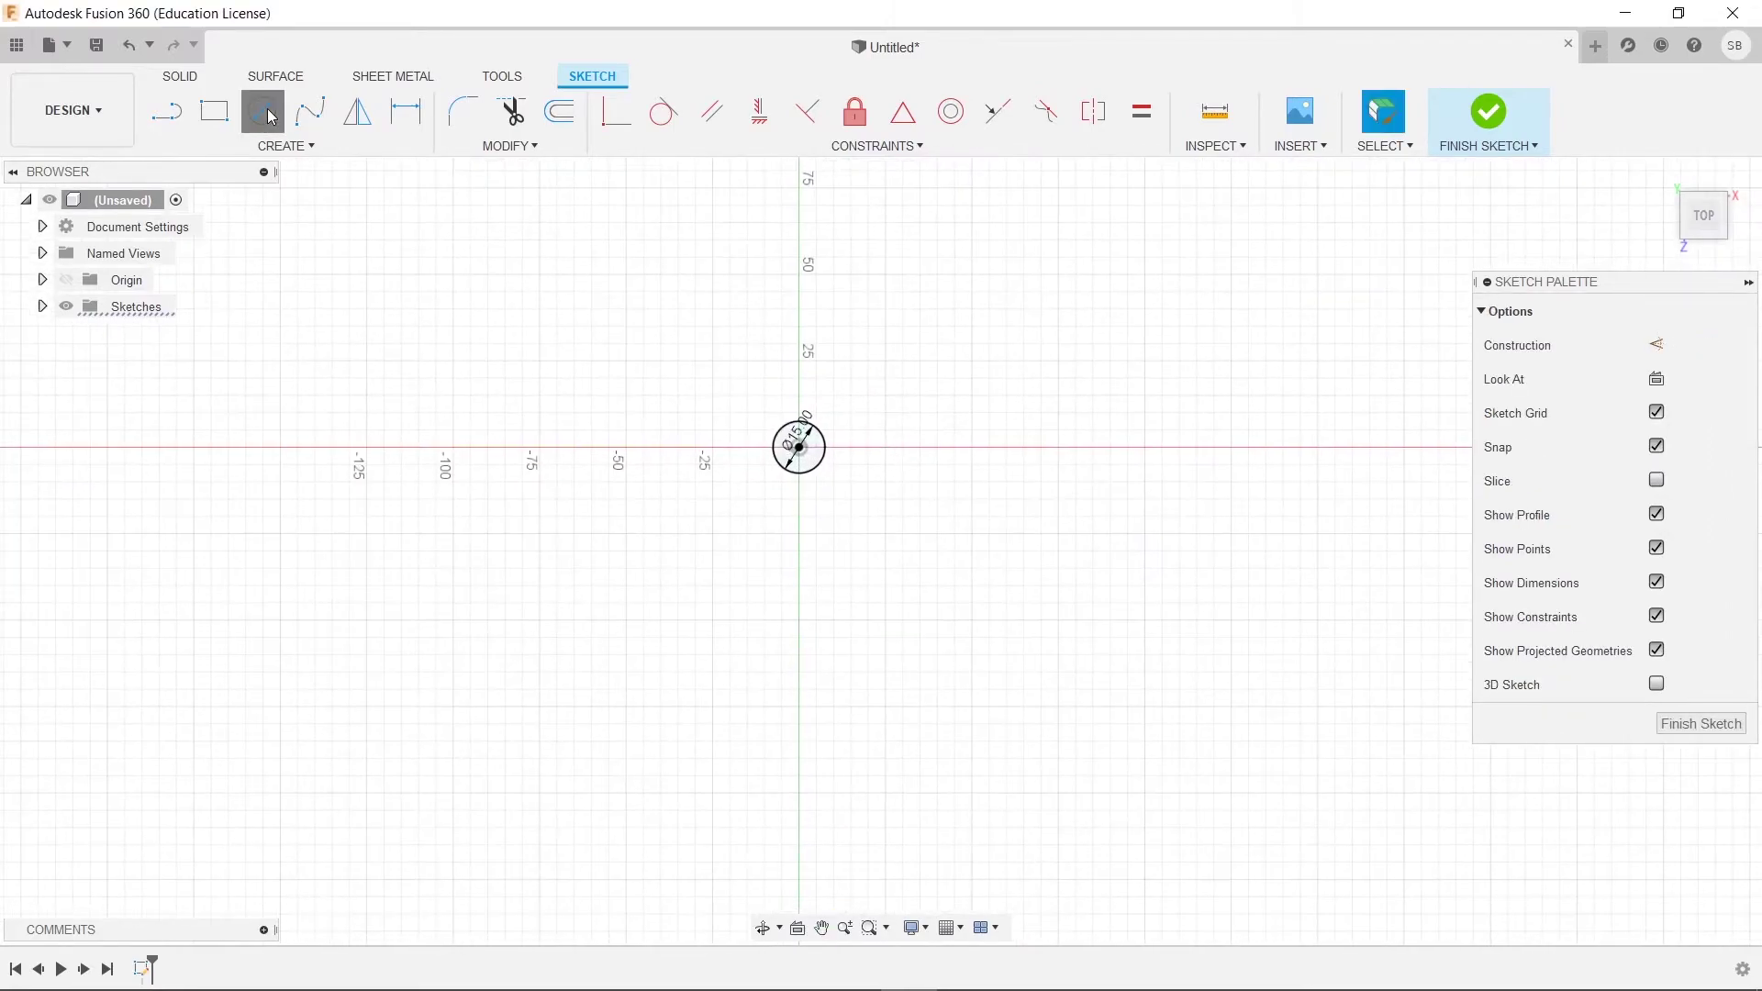
pyautogui.click(800, 447)
pyautogui.write('60')
pyautogui.press('Return')
pyautogui.press('Escape')
# - Draw a Ø40 circle above-left of the origin, matching the reference drawing
pyautogui.hotkey('alt', 'Tab')
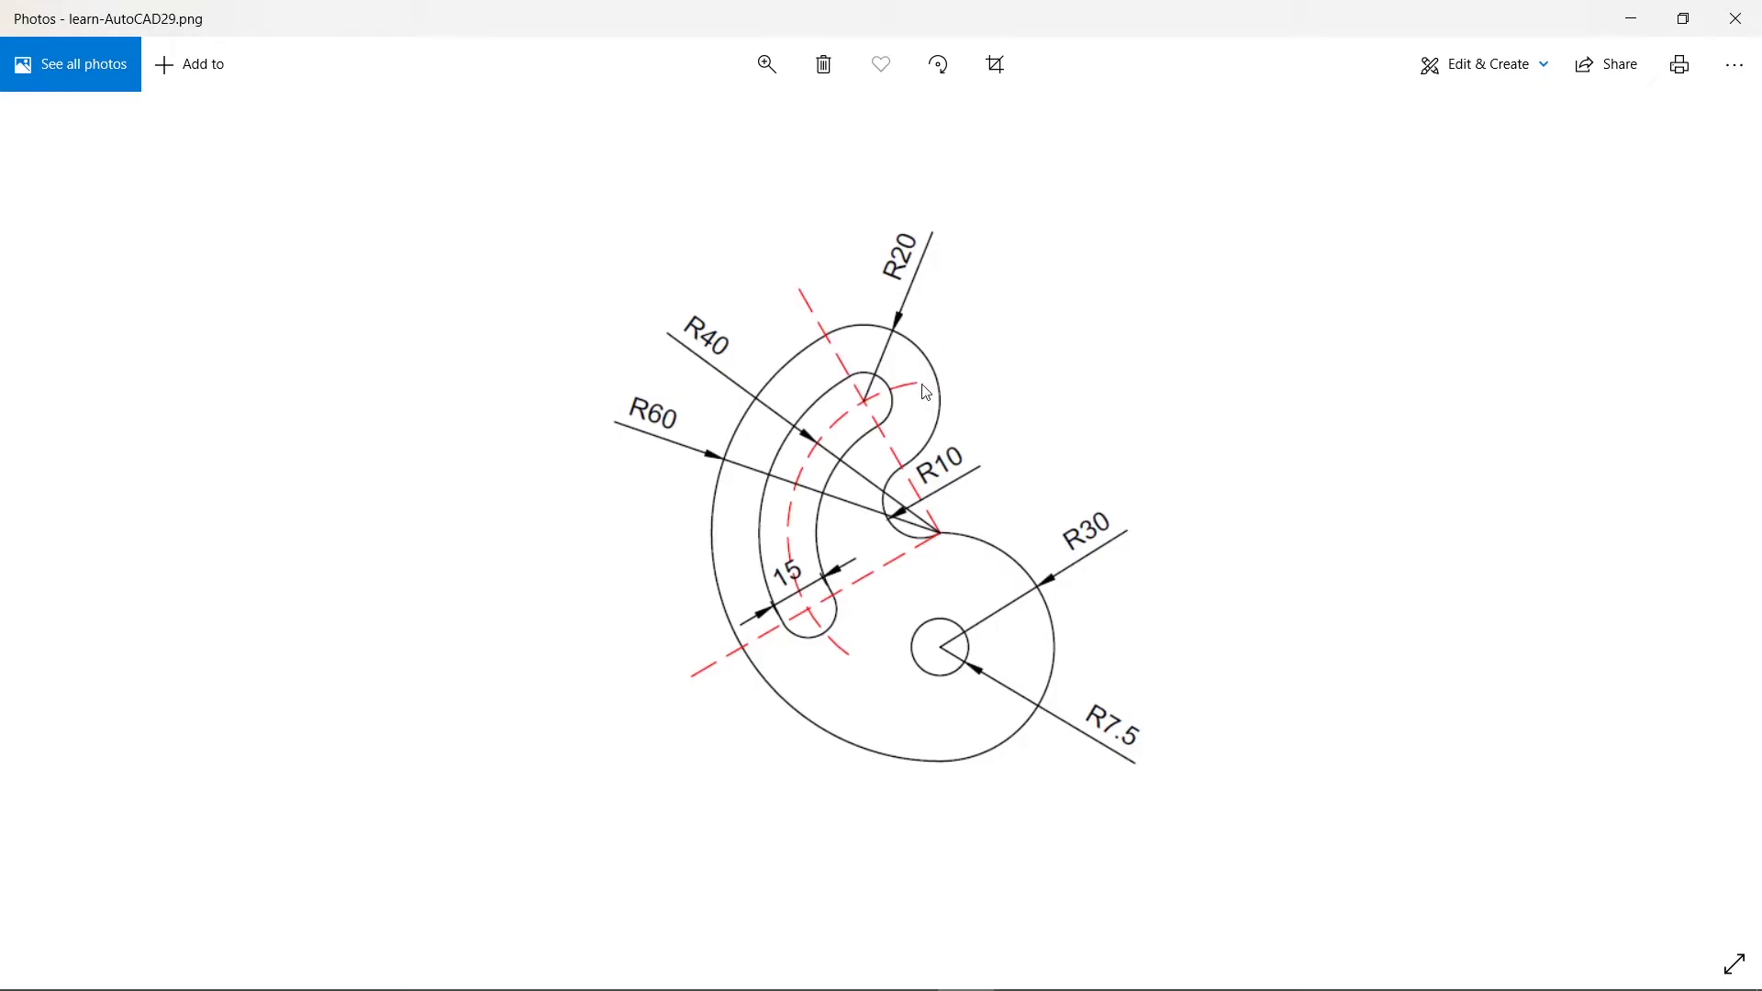
pyautogui.hotkey('alt', 'Tab')
pyautogui.click(262, 111)
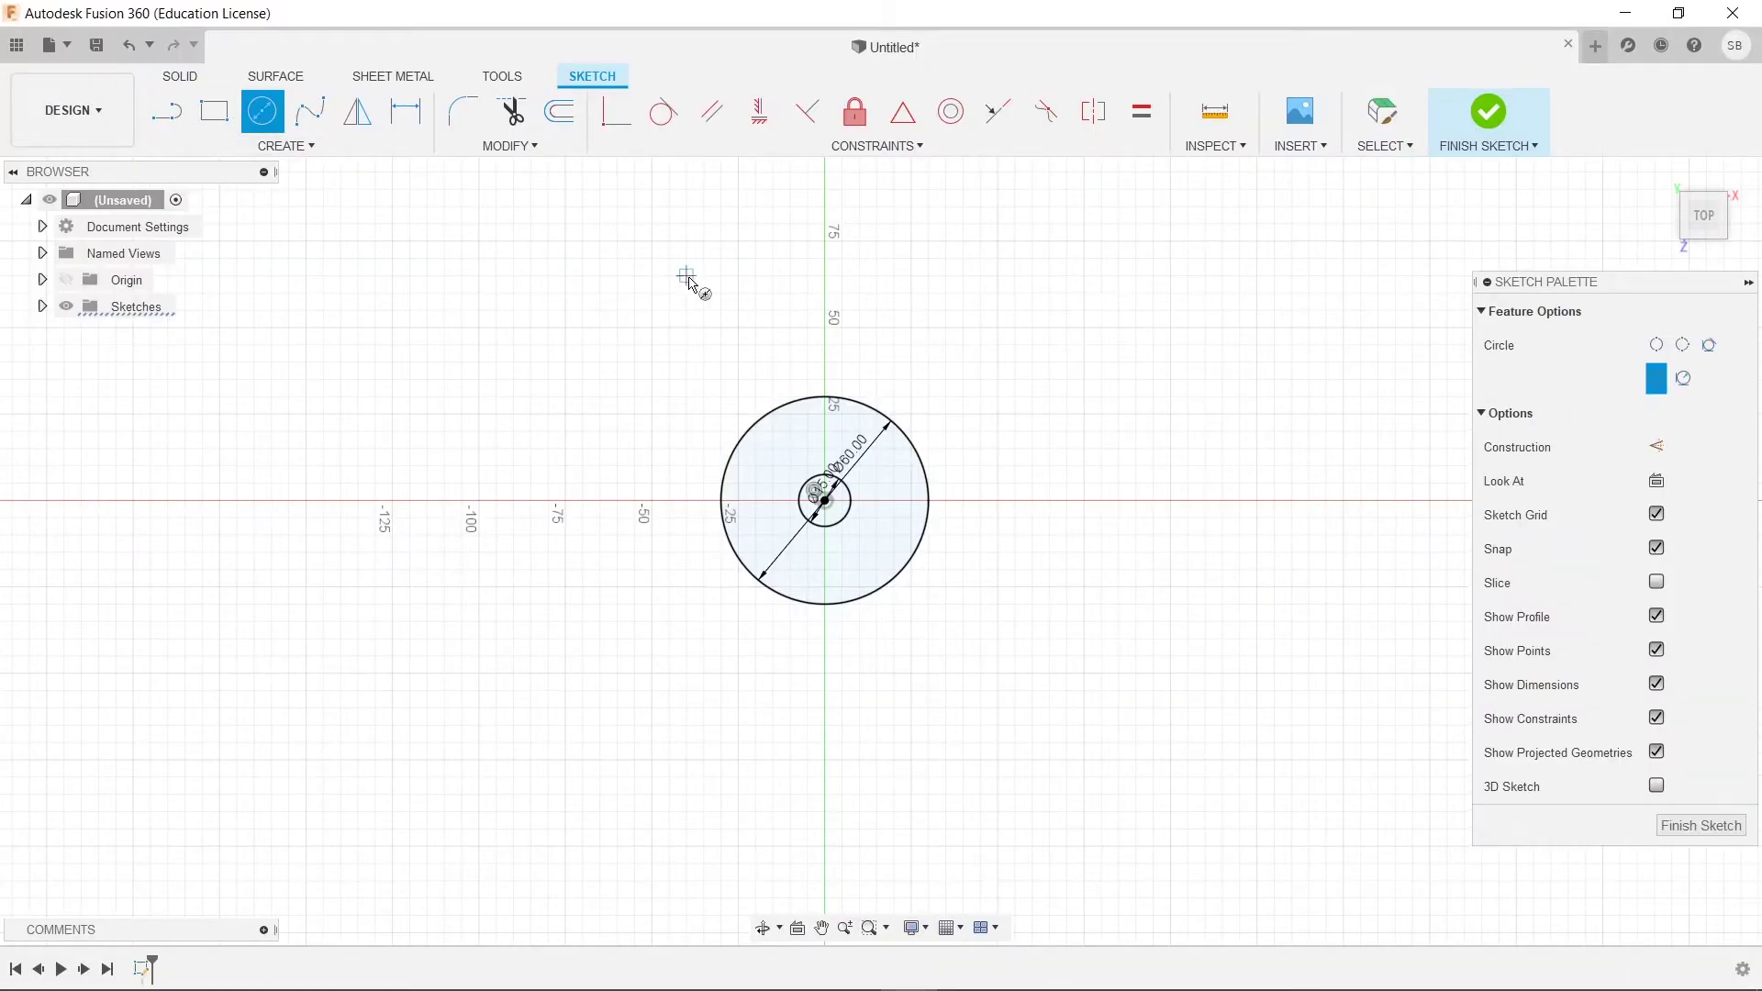
pyautogui.click(703, 293)
pyautogui.write('40')
pyautogui.press('Return')
pyautogui.press('Escape')
pyautogui.click(286, 146)
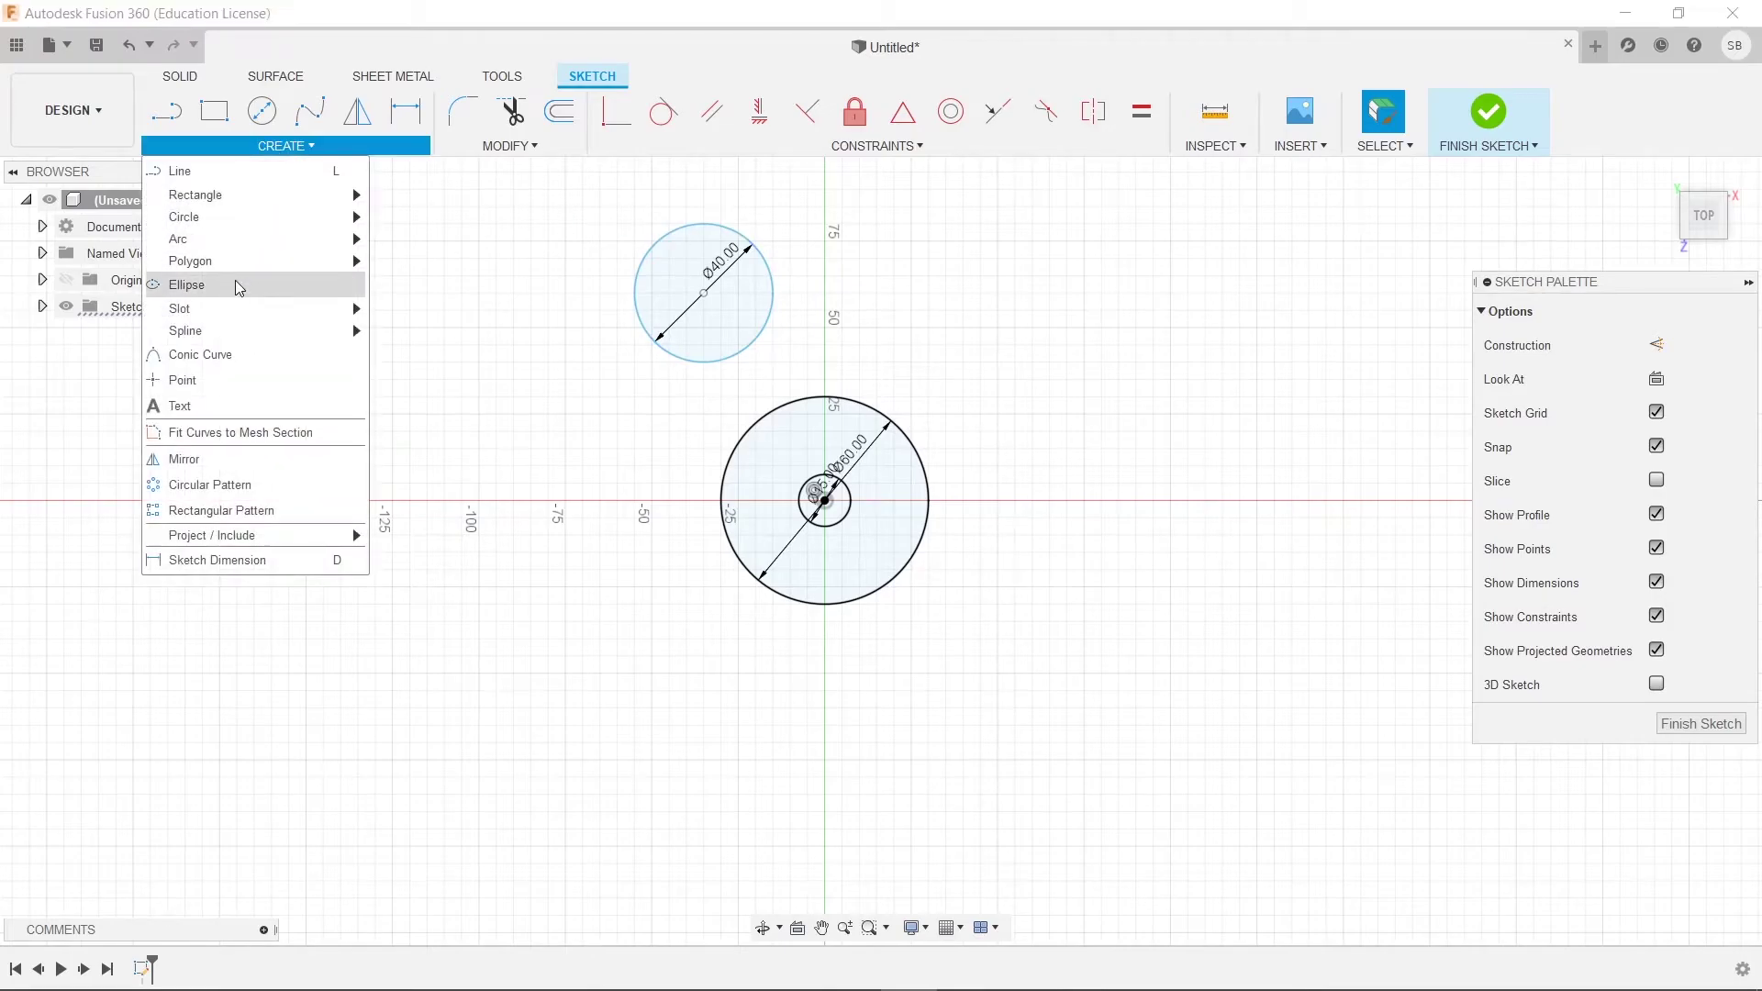
# - Draw a three-point arc between the Ø40 and Ø60 circles
pyautogui.moveTo(249, 240)
pyautogui.click(429, 242)
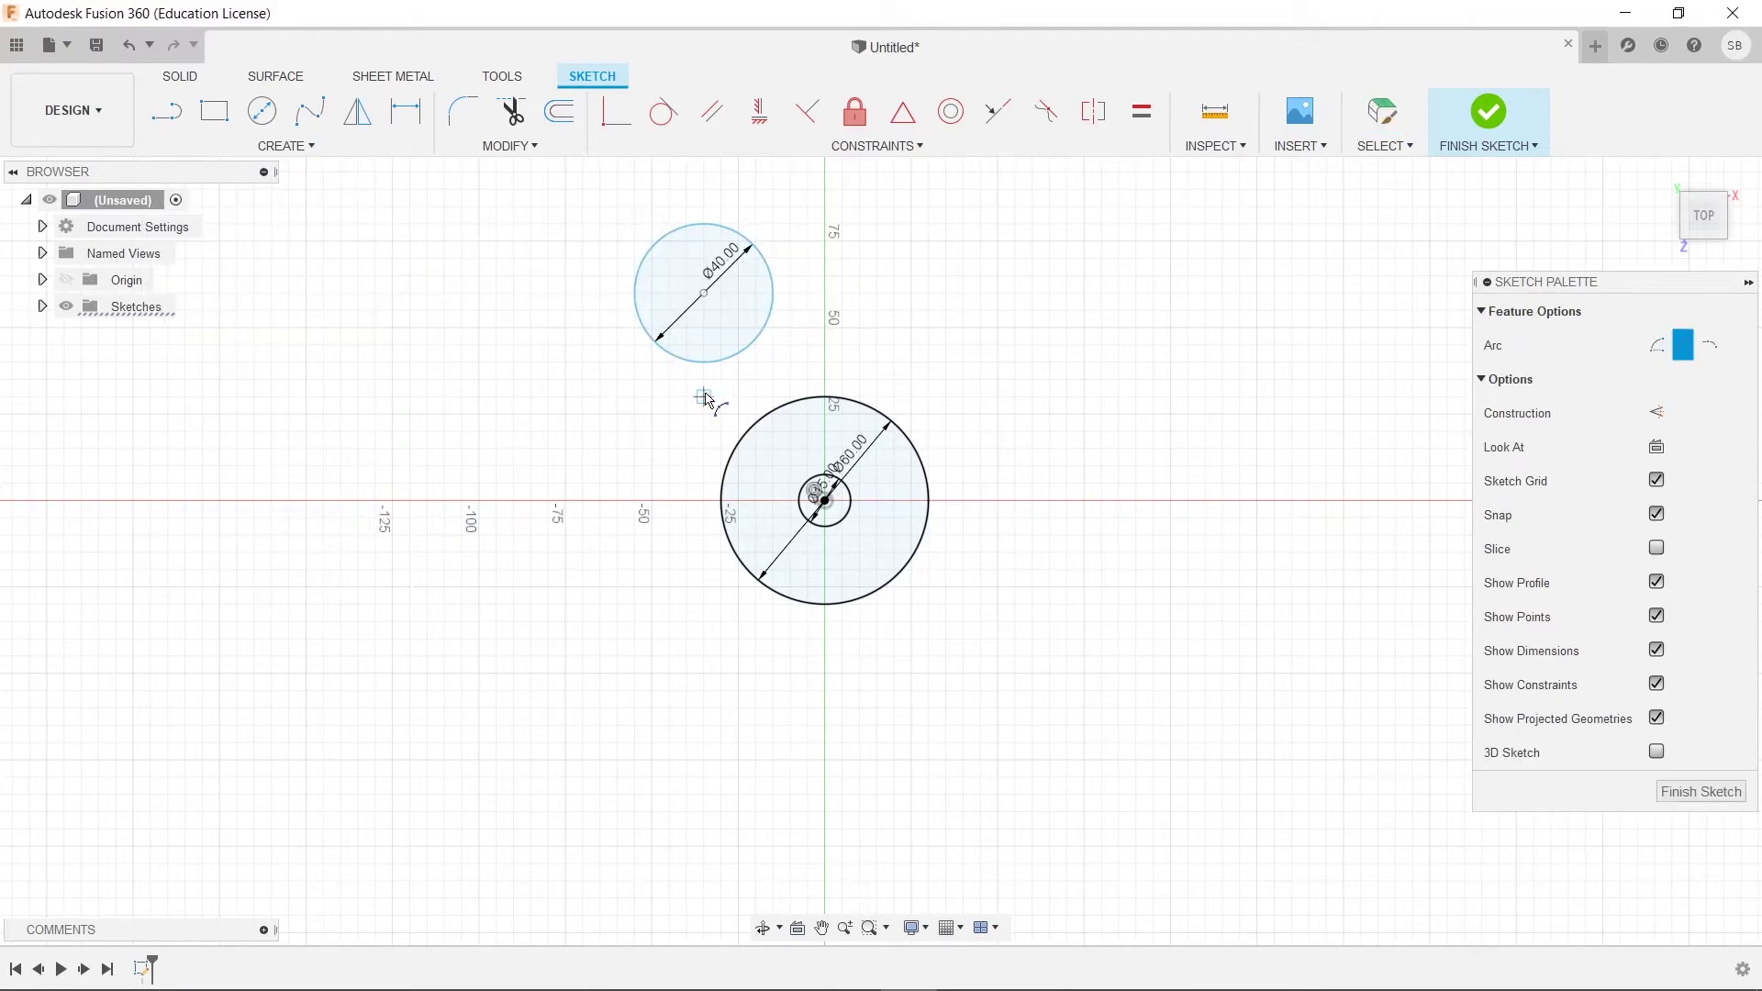
pyautogui.click(740, 363)
pyautogui.click(762, 417)
pyautogui.click(733, 410)
# - Dimension the arc to a radius of 10 mm
pyautogui.press('d')
pyautogui.click(724, 394)
pyautogui.click(908, 357)
pyautogui.hotkey('alt', 'Tab')
pyautogui.hotkey('alt', 'Tab')
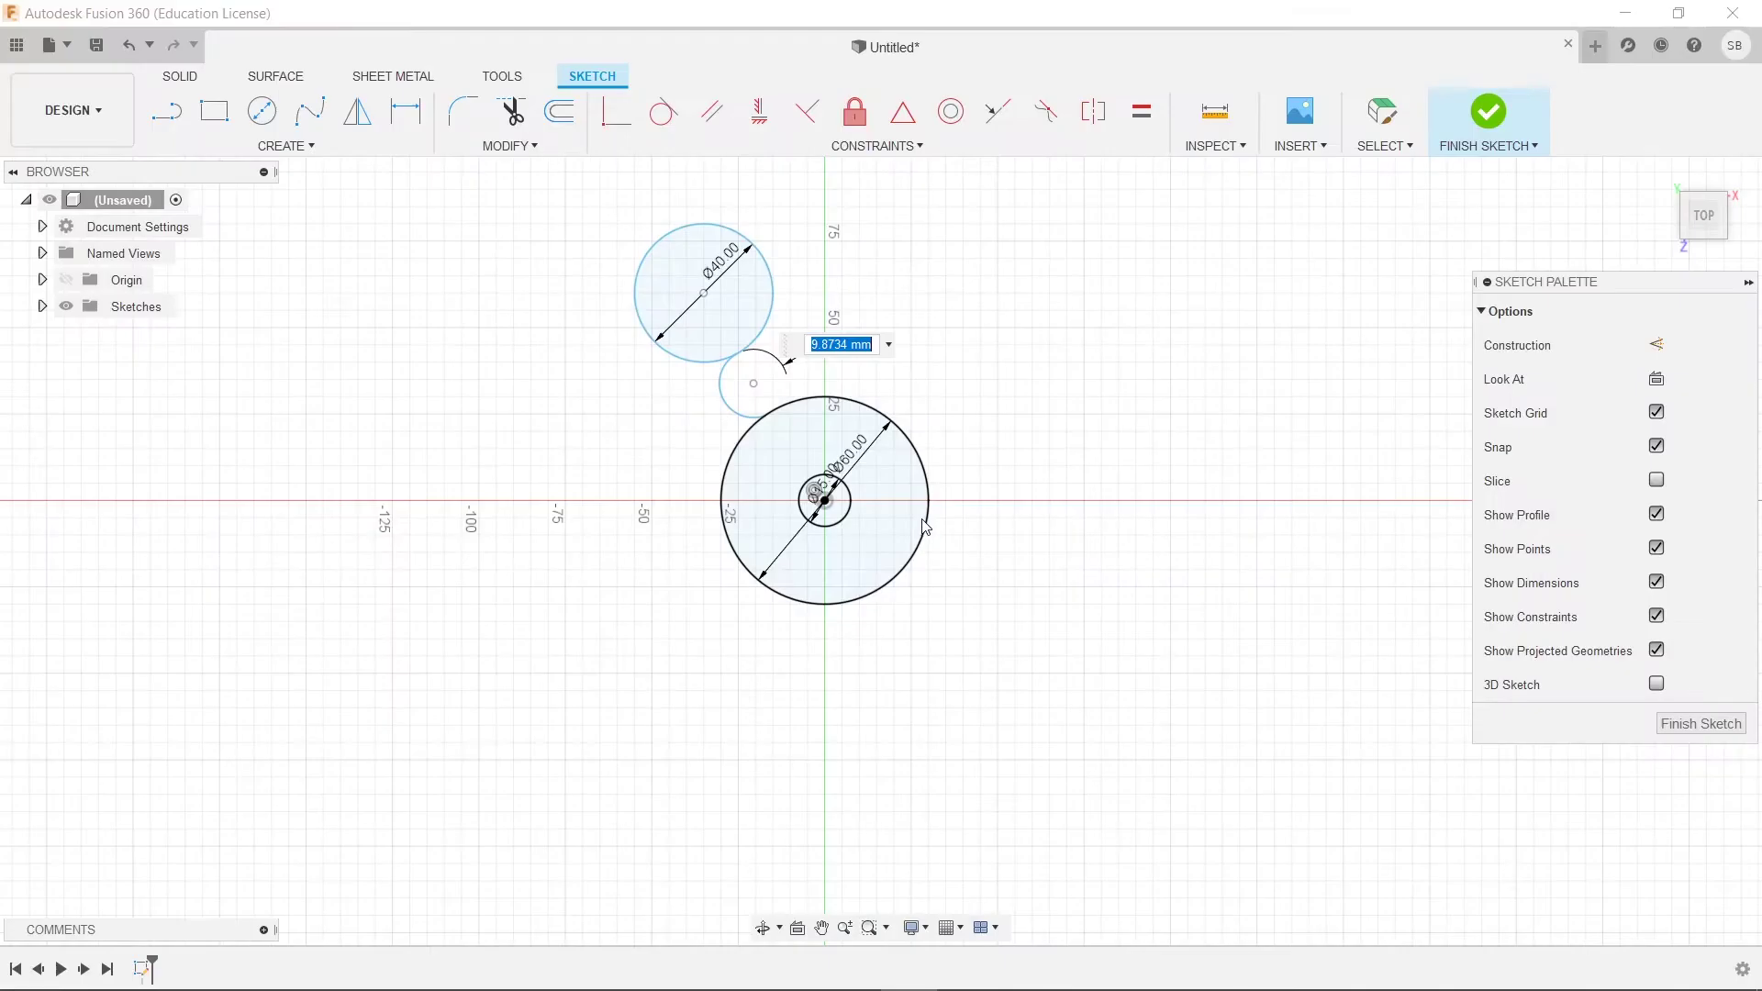
pyautogui.write('10')
pyautogui.press('Return')
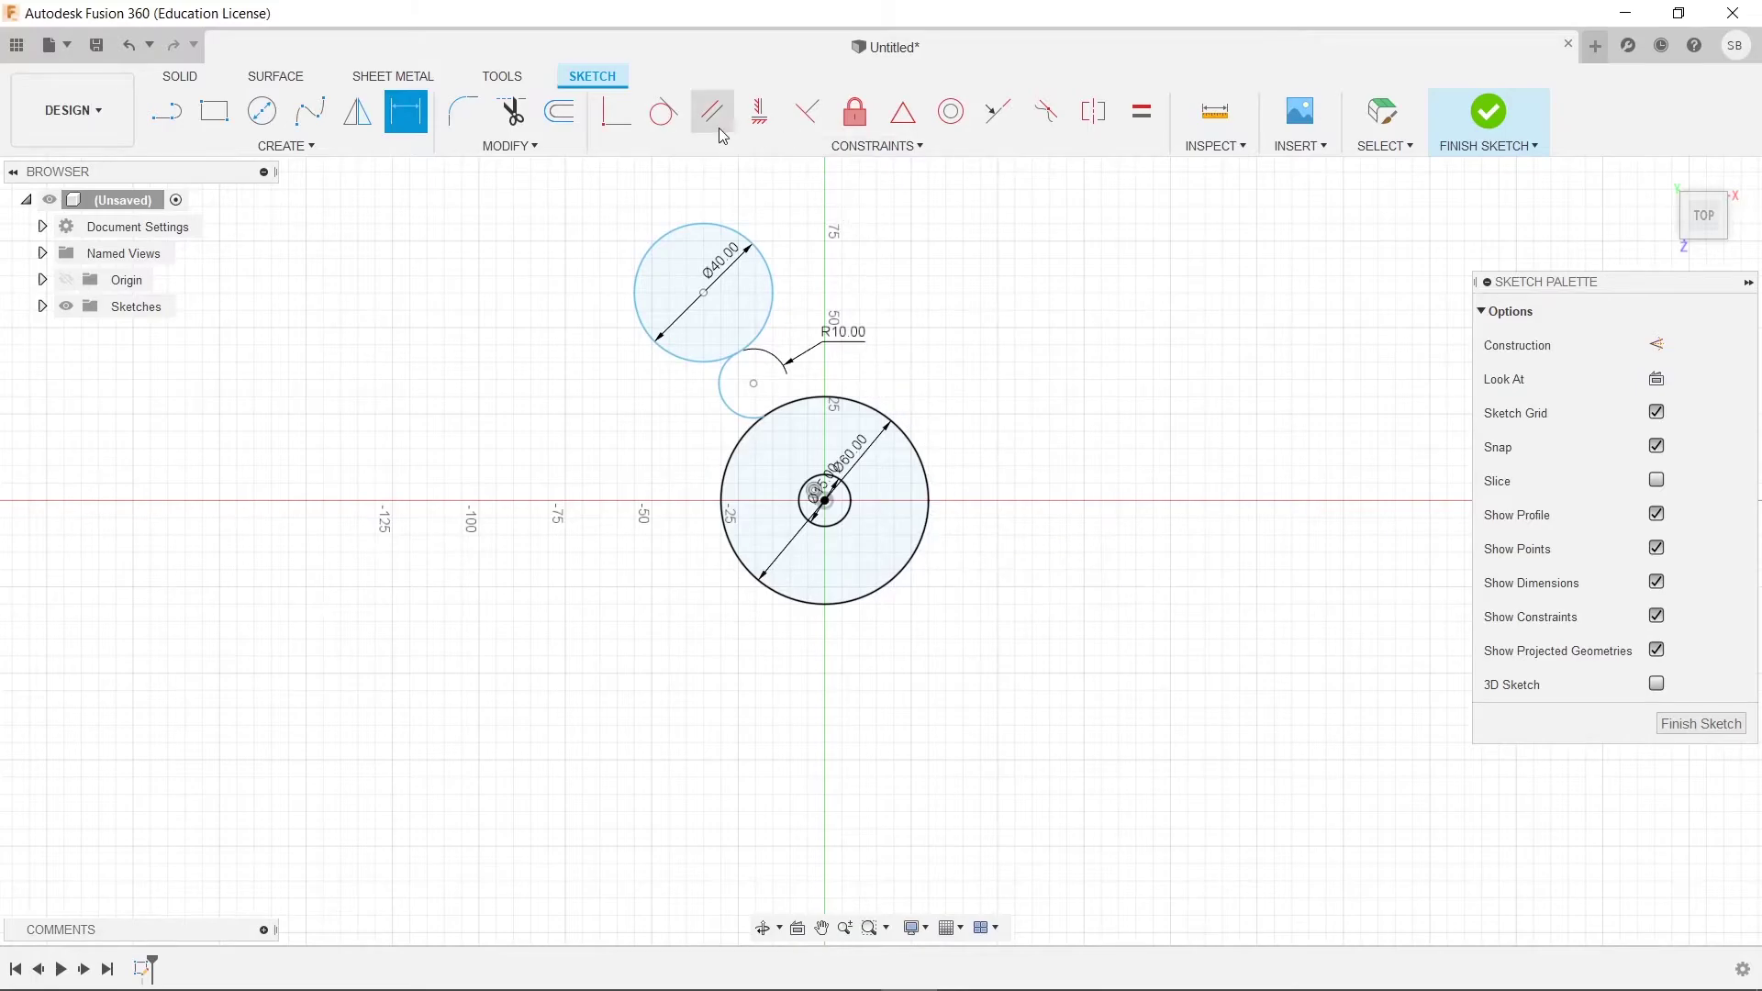
# - Make the R10 arc tangent to both the Ø40 and Ø60 circles
pyautogui.click(665, 112)
pyautogui.click(728, 386)
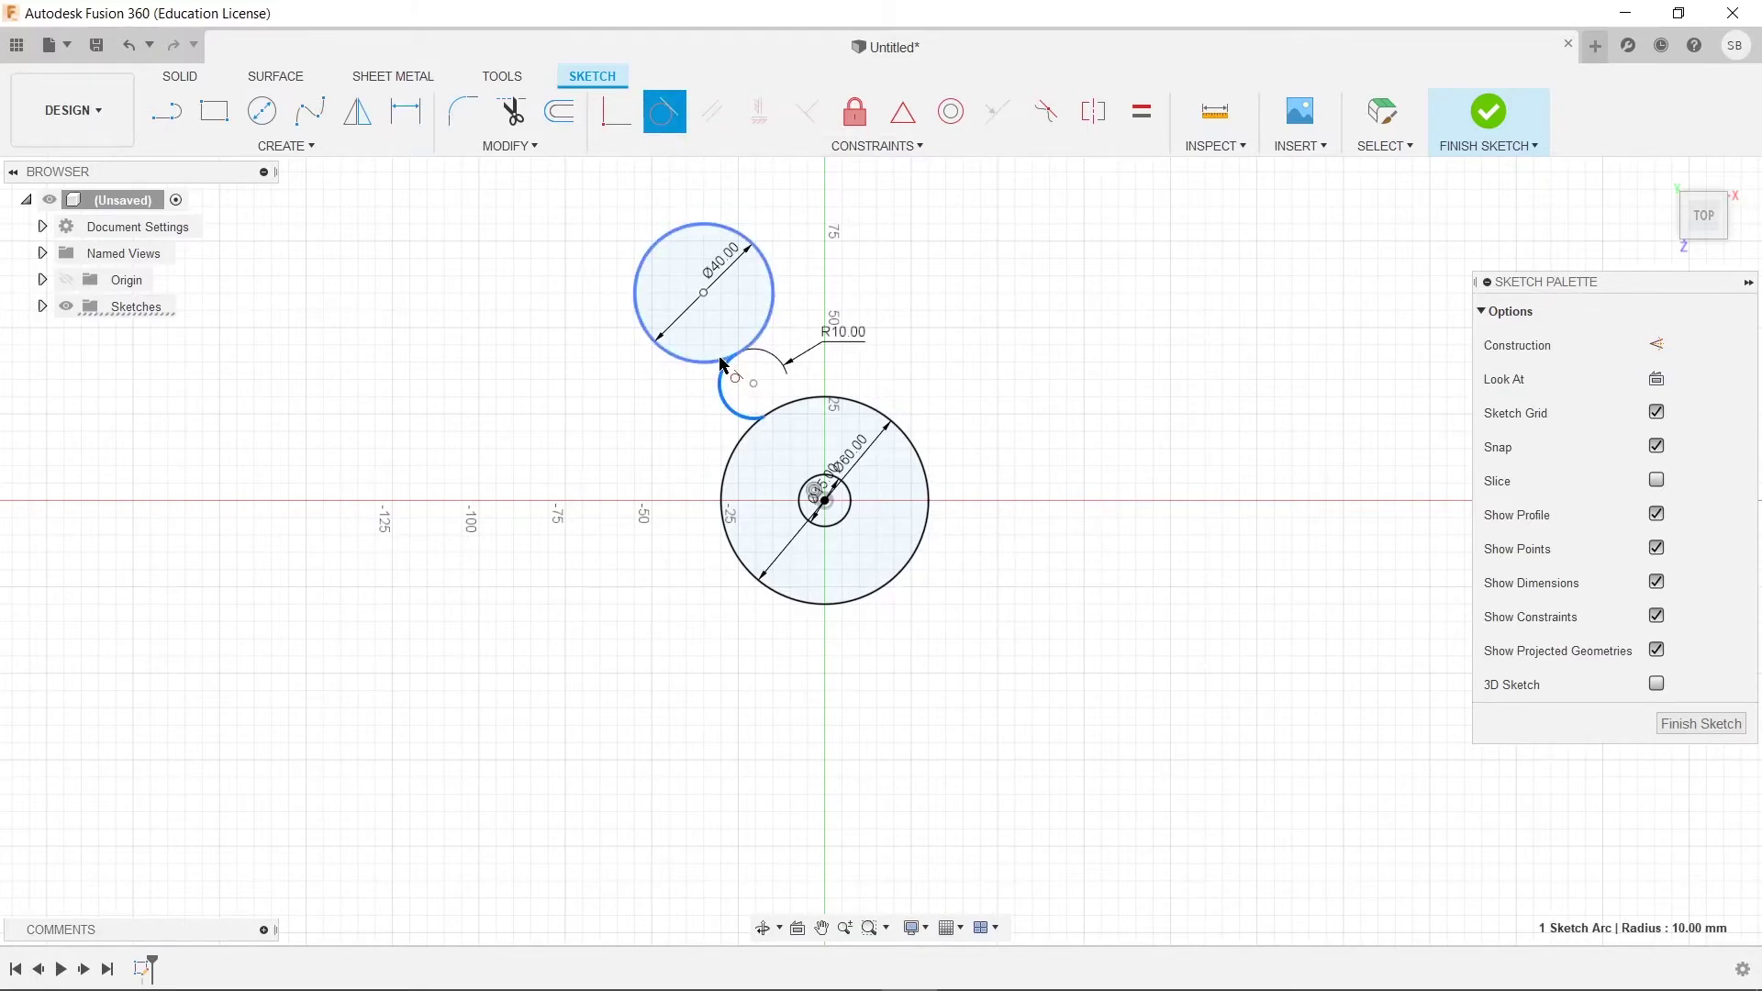
pyautogui.click(739, 352)
pyautogui.click(769, 414)
pyautogui.click(771, 414)
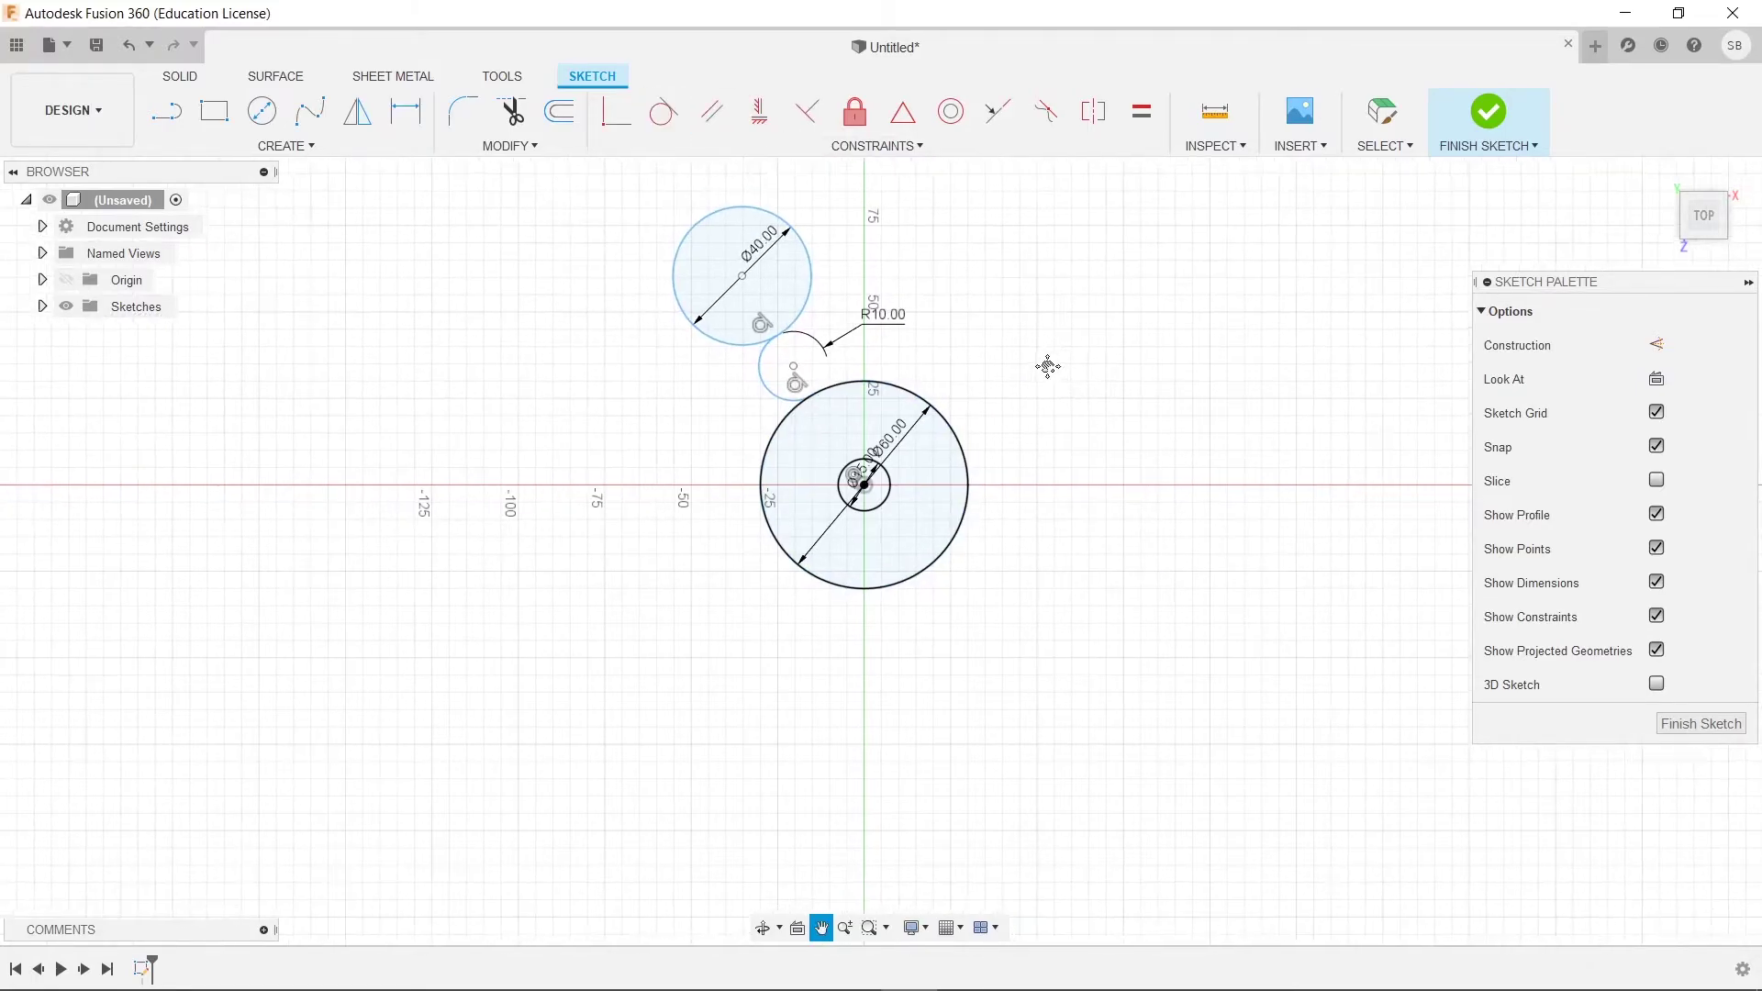
pyautogui.hotkey('alt', 'Tab')
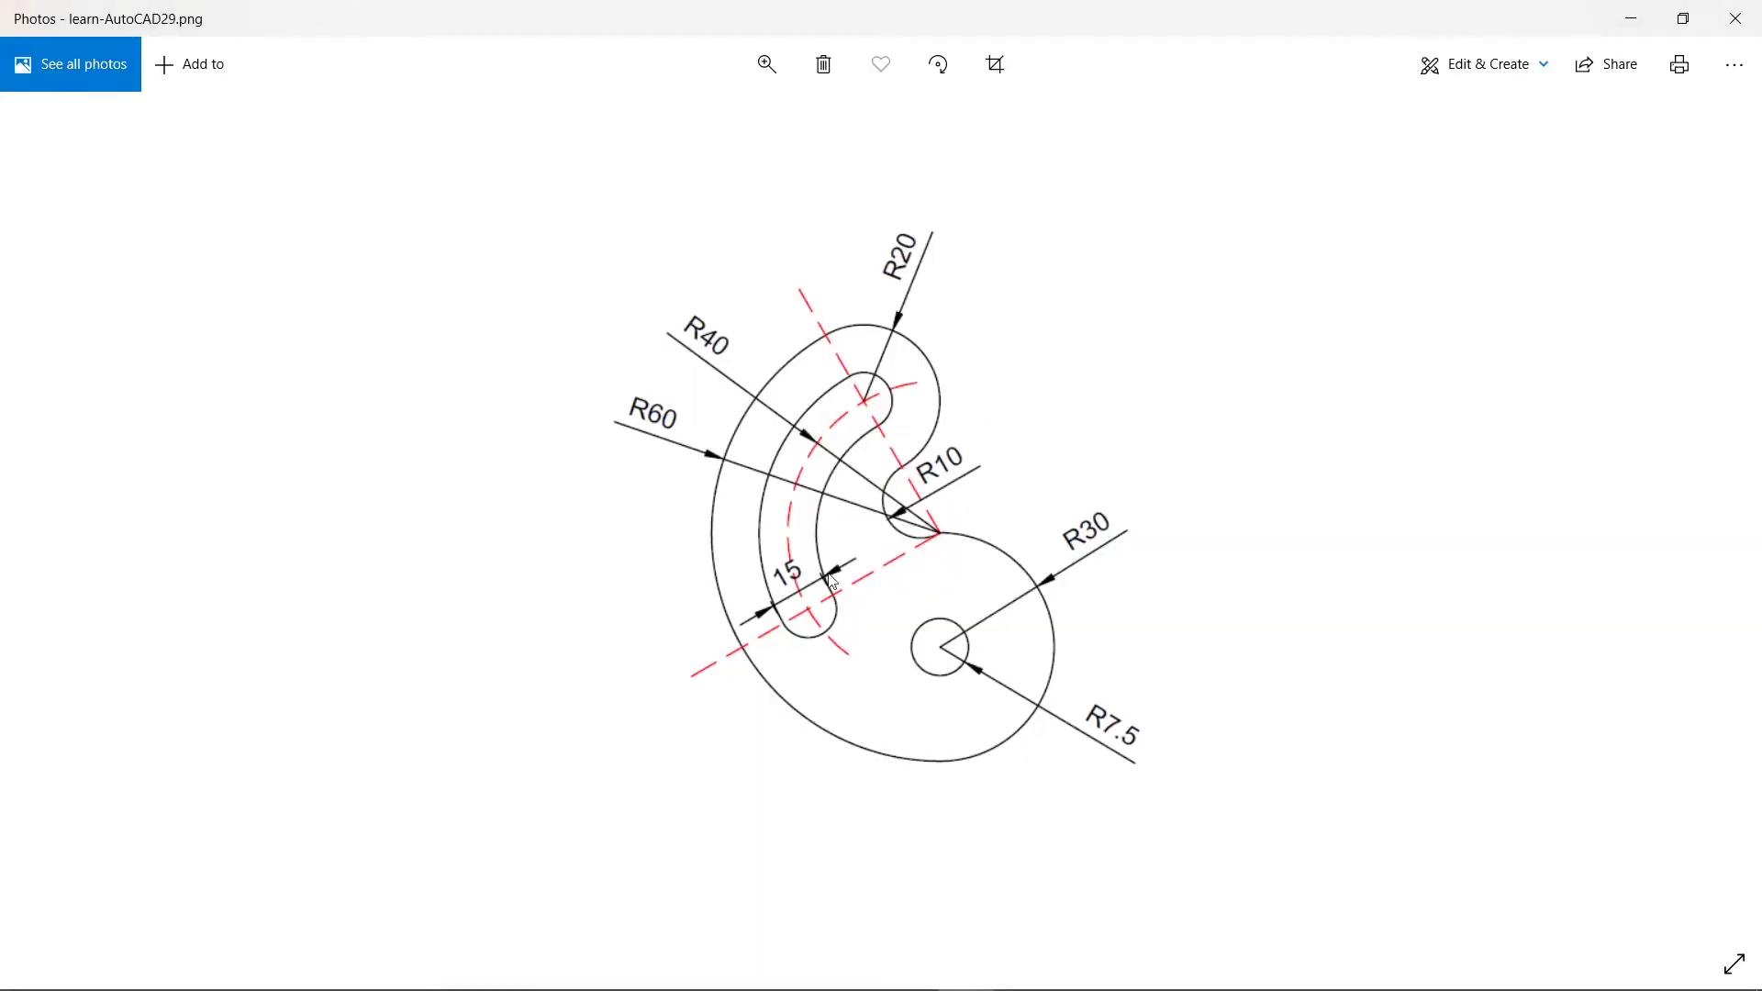
# - Draw a Ø120 circle and drag its centre upward
pyautogui.hotkey('alt', 'Tab')
pyautogui.click(263, 113)
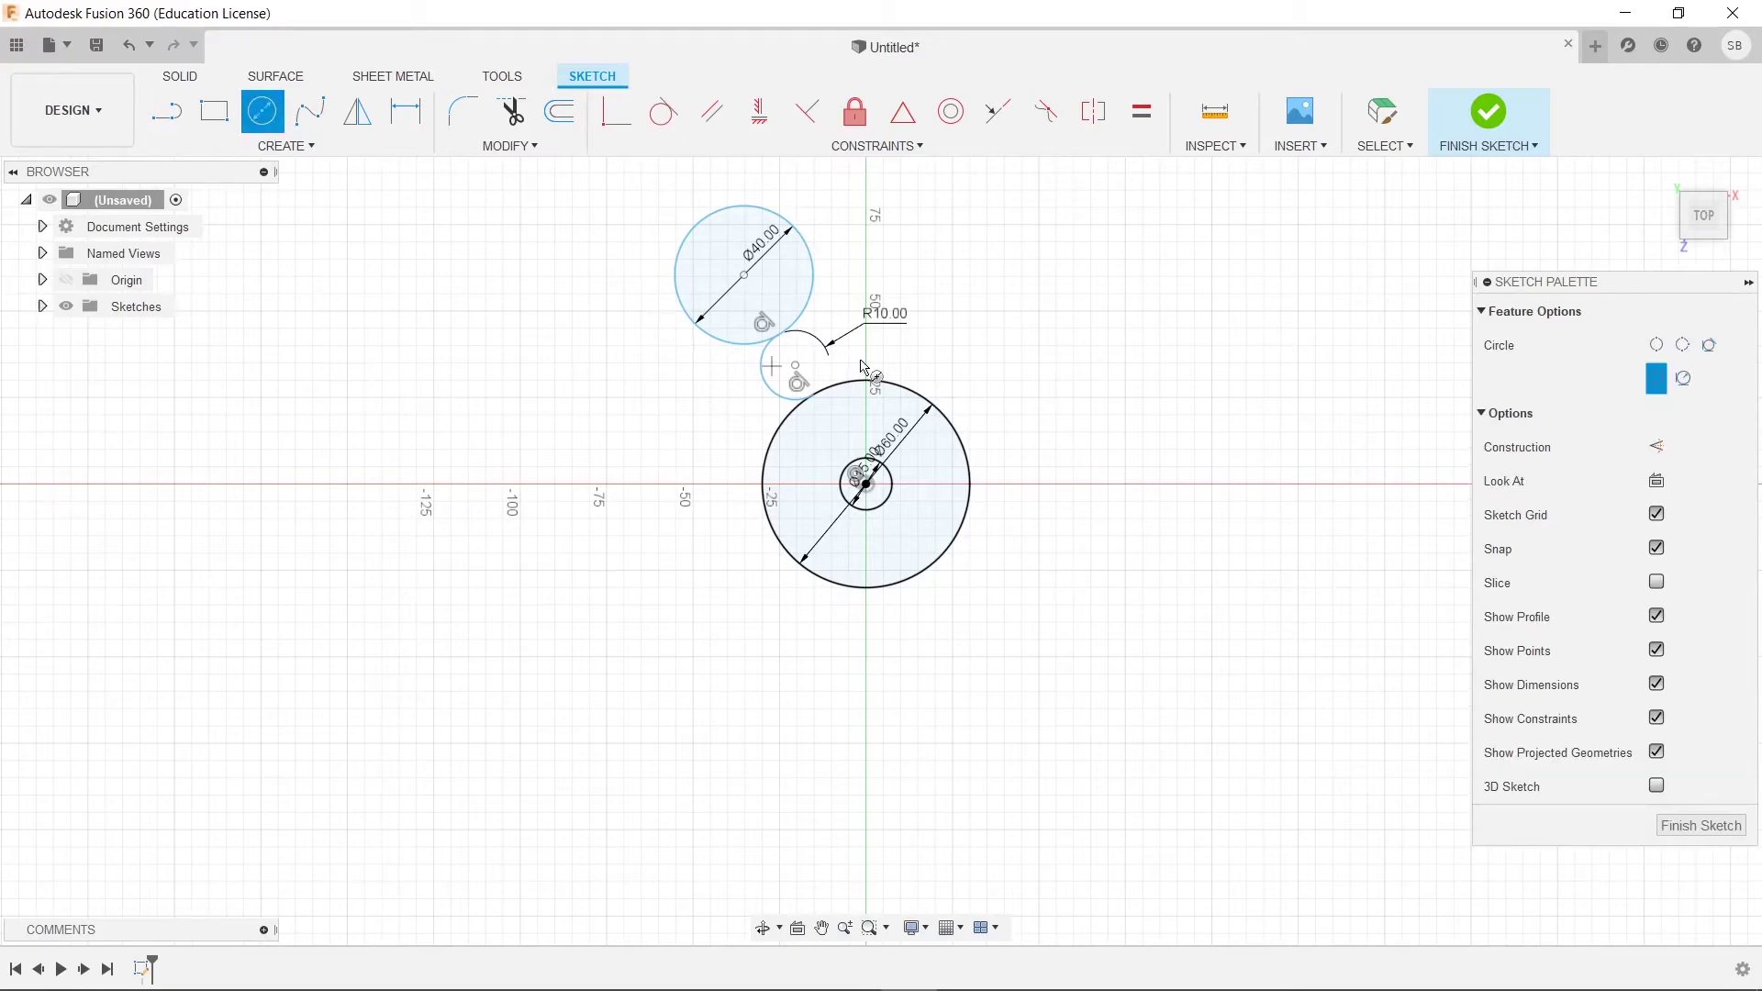
pyautogui.click(750, 461)
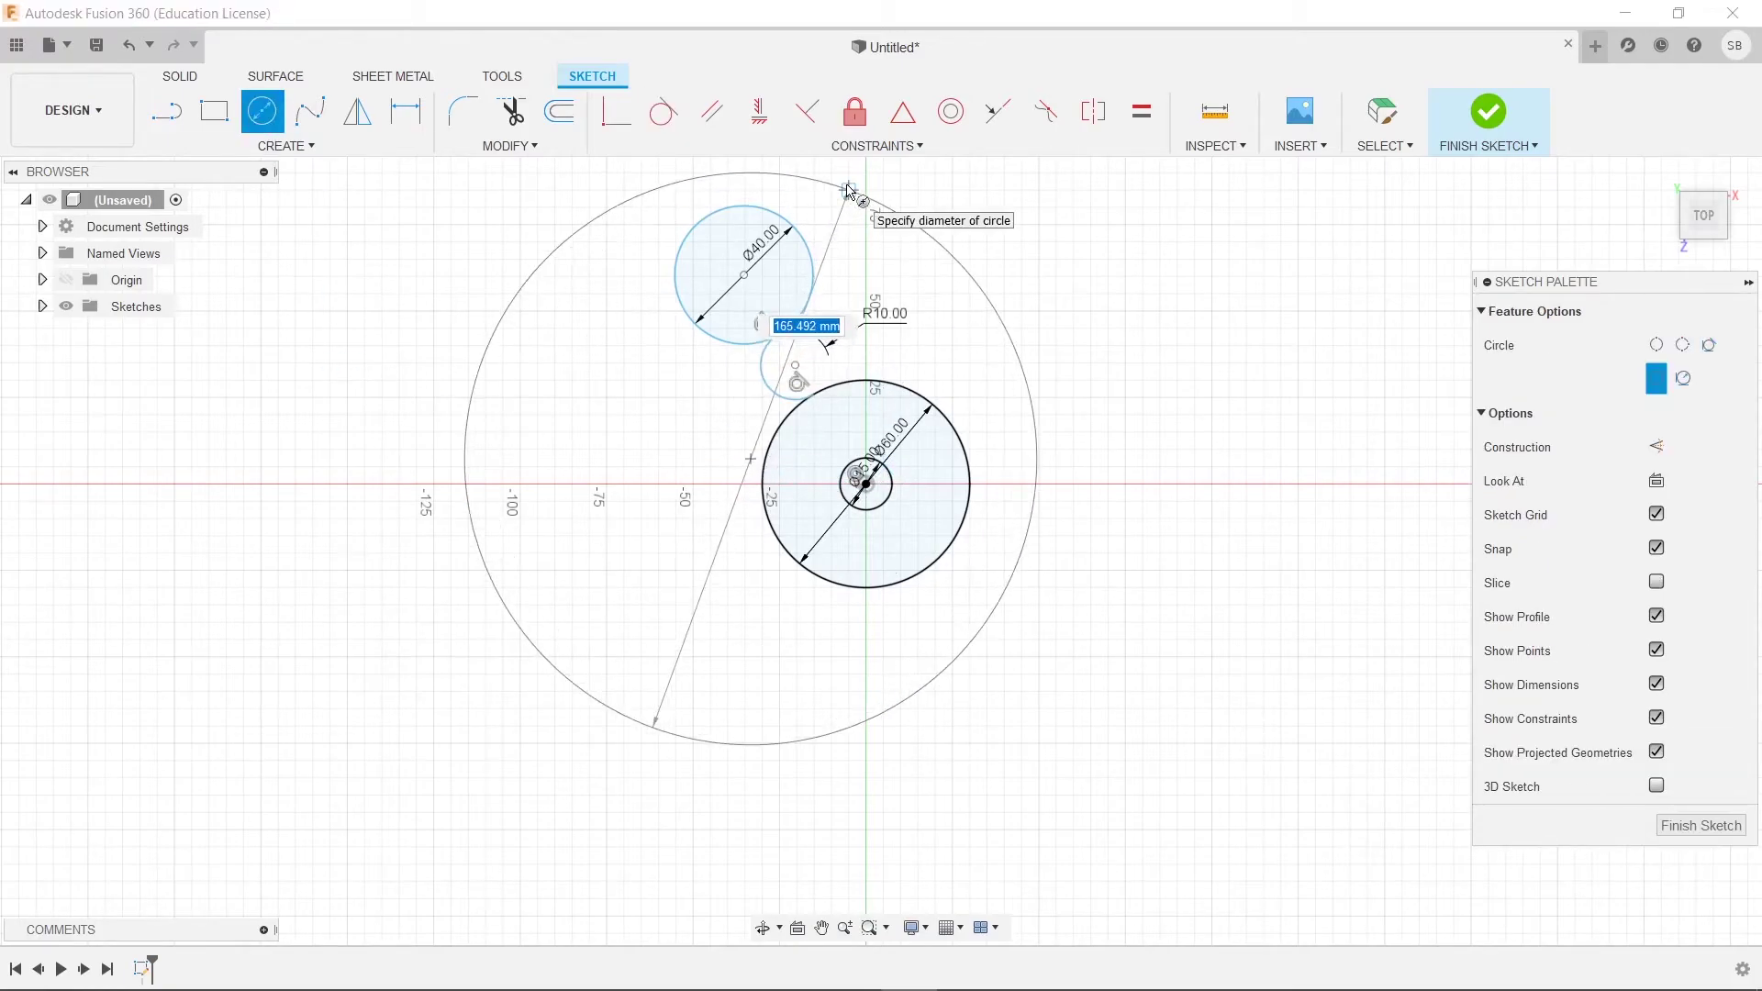
pyautogui.write('120')
pyautogui.press('Return')
pyautogui.press('Escape')
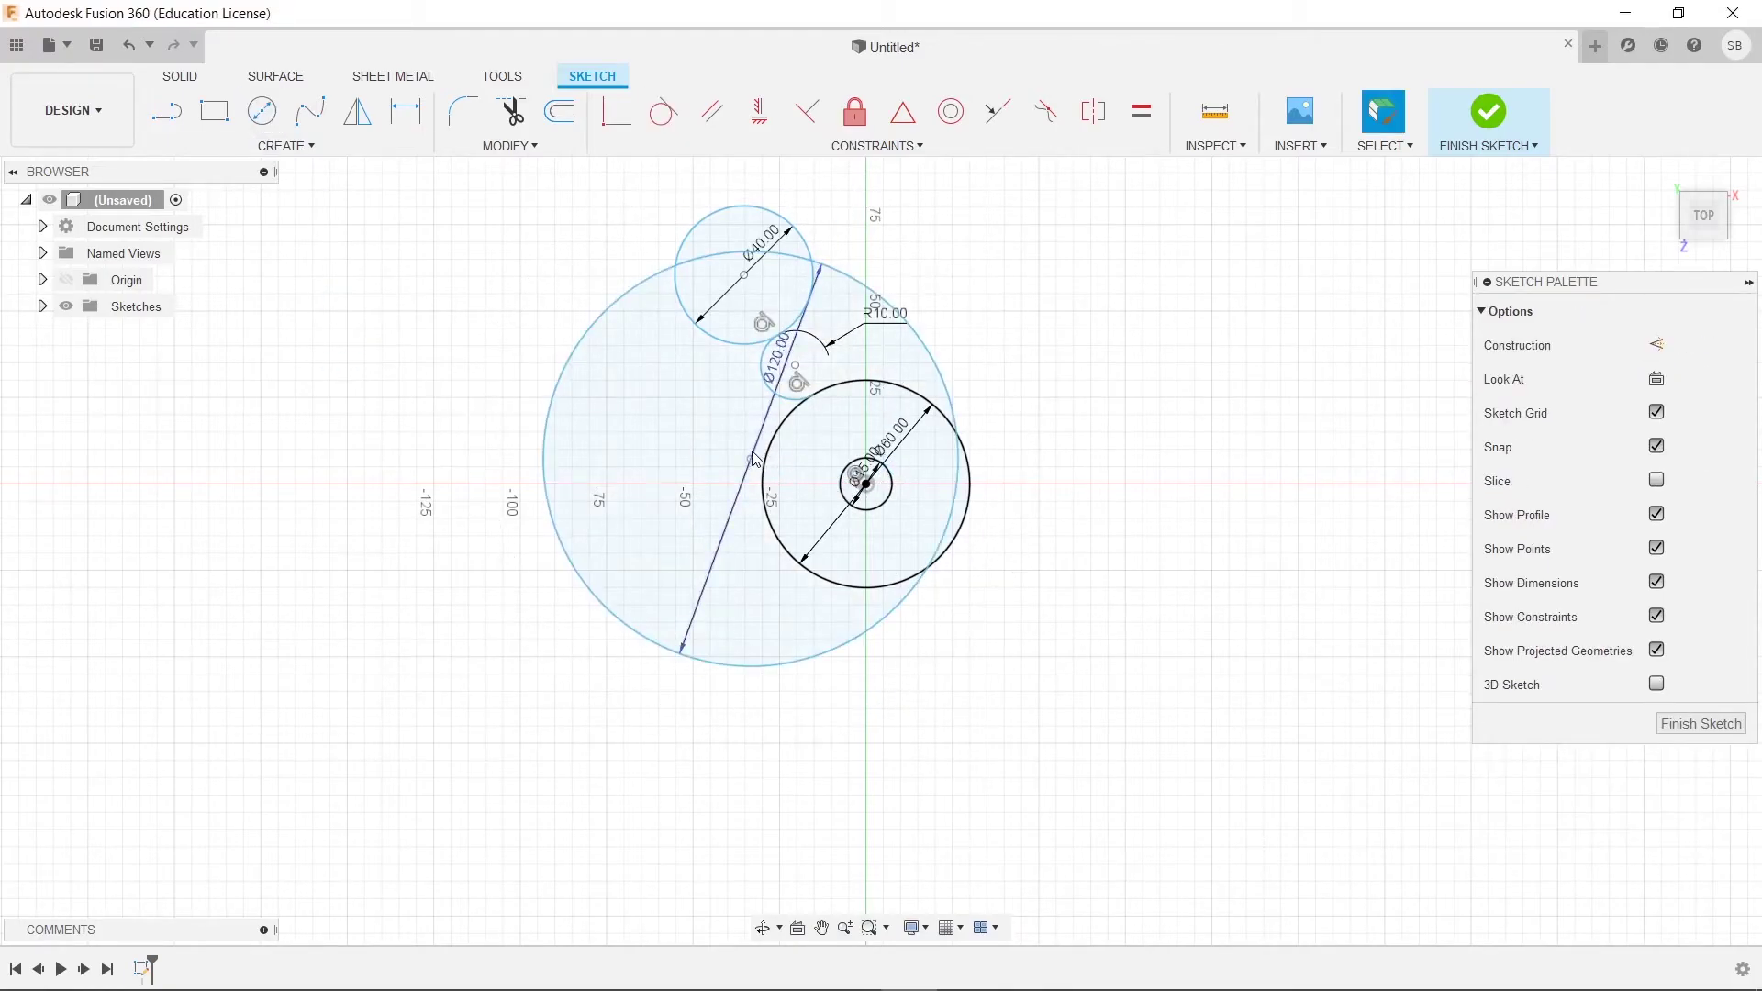
pyautogui.moveTo(751, 461); pyautogui.dragTo(799, 415)
# - Make the Ø120 circle tangent to the Ø40 circle and around the Ø60 circle
pyautogui.click(663, 111)
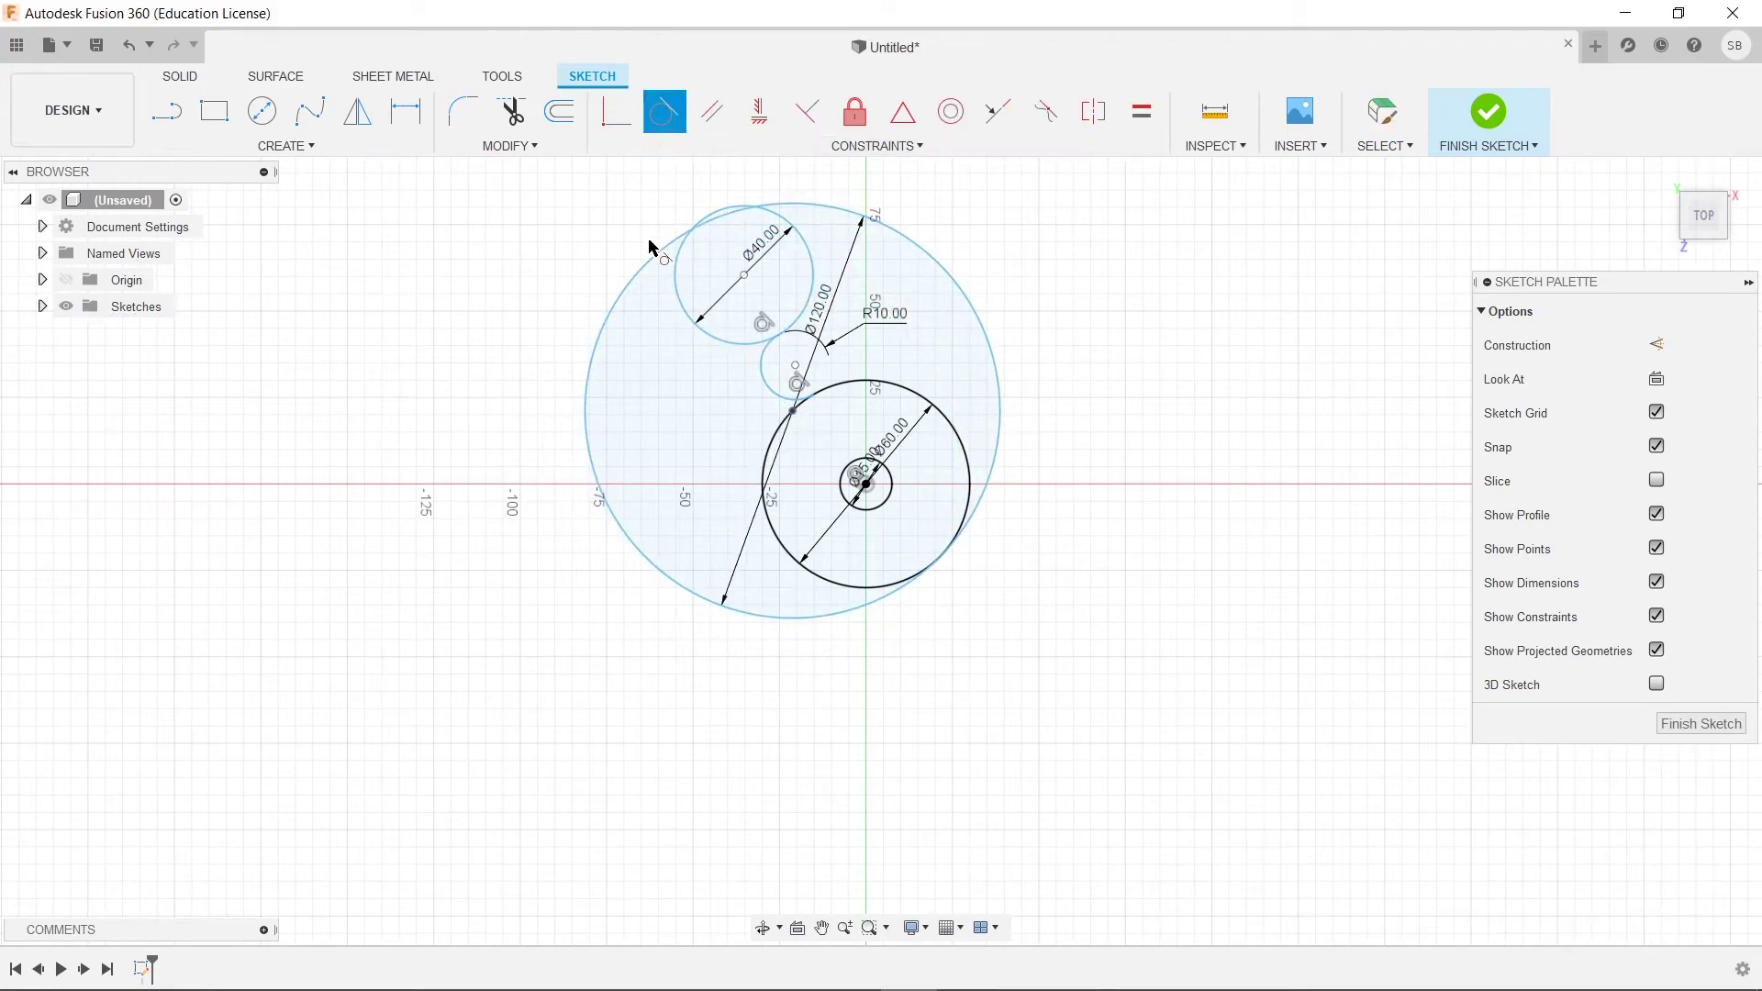
pyautogui.click(655, 248)
pyautogui.click(677, 264)
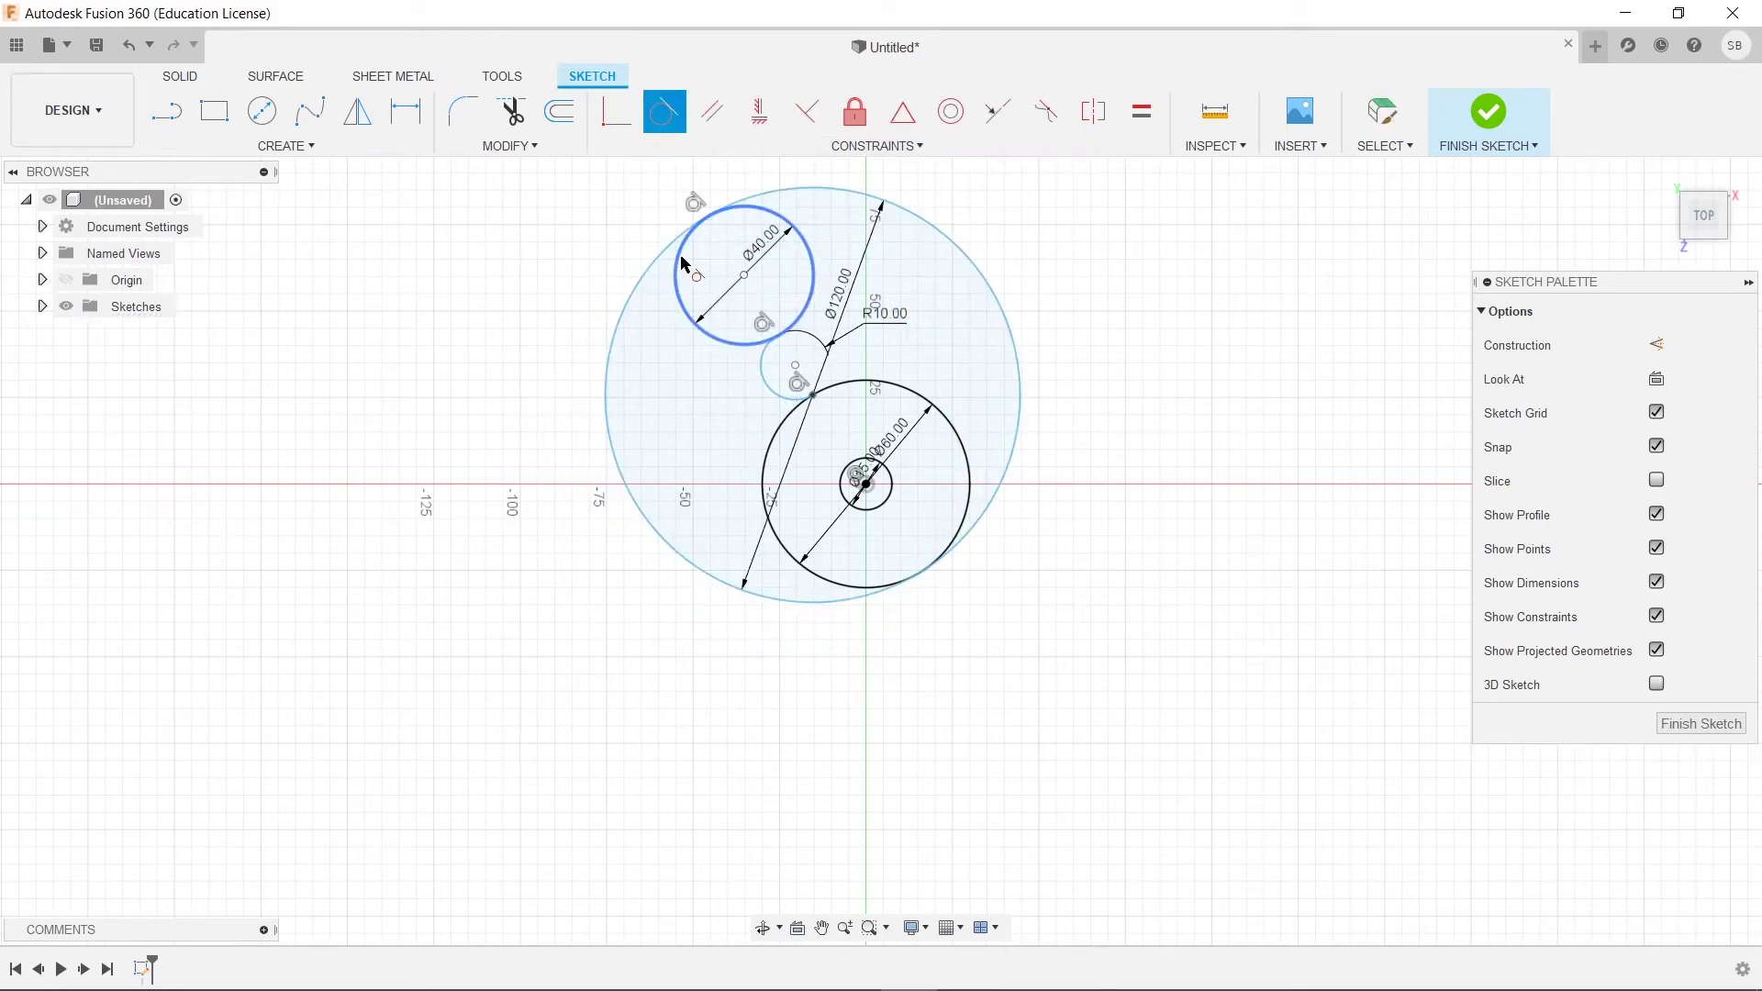
pyautogui.click(789, 600)
pyautogui.click(817, 578)
pyautogui.scroll(-2, 1134, 452)
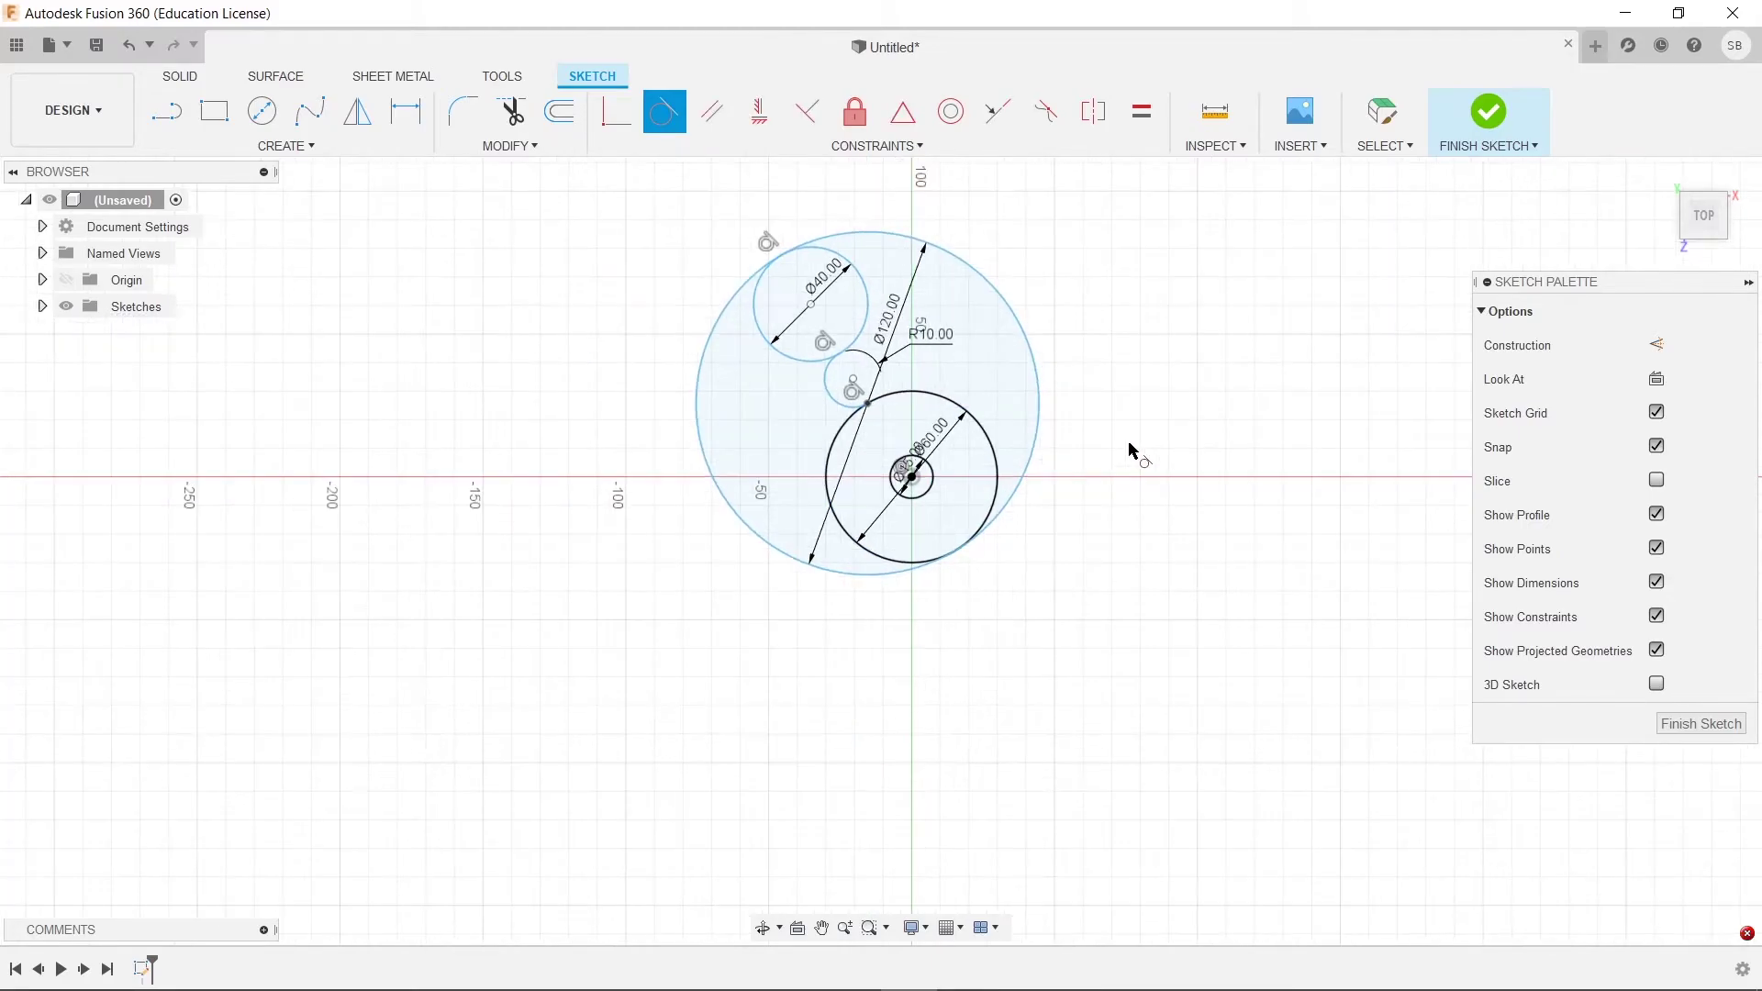
pyautogui.scroll(3, 1190, 480)
pyautogui.scroll(3, 1193, 481)
pyautogui.scroll(-2, 1225, 510)
# - Trim the Ø120 circle's right arc, the Ø40 lower-left arc and the Ø60 inner arc
pyautogui.hotkey('alt', 'Tab')
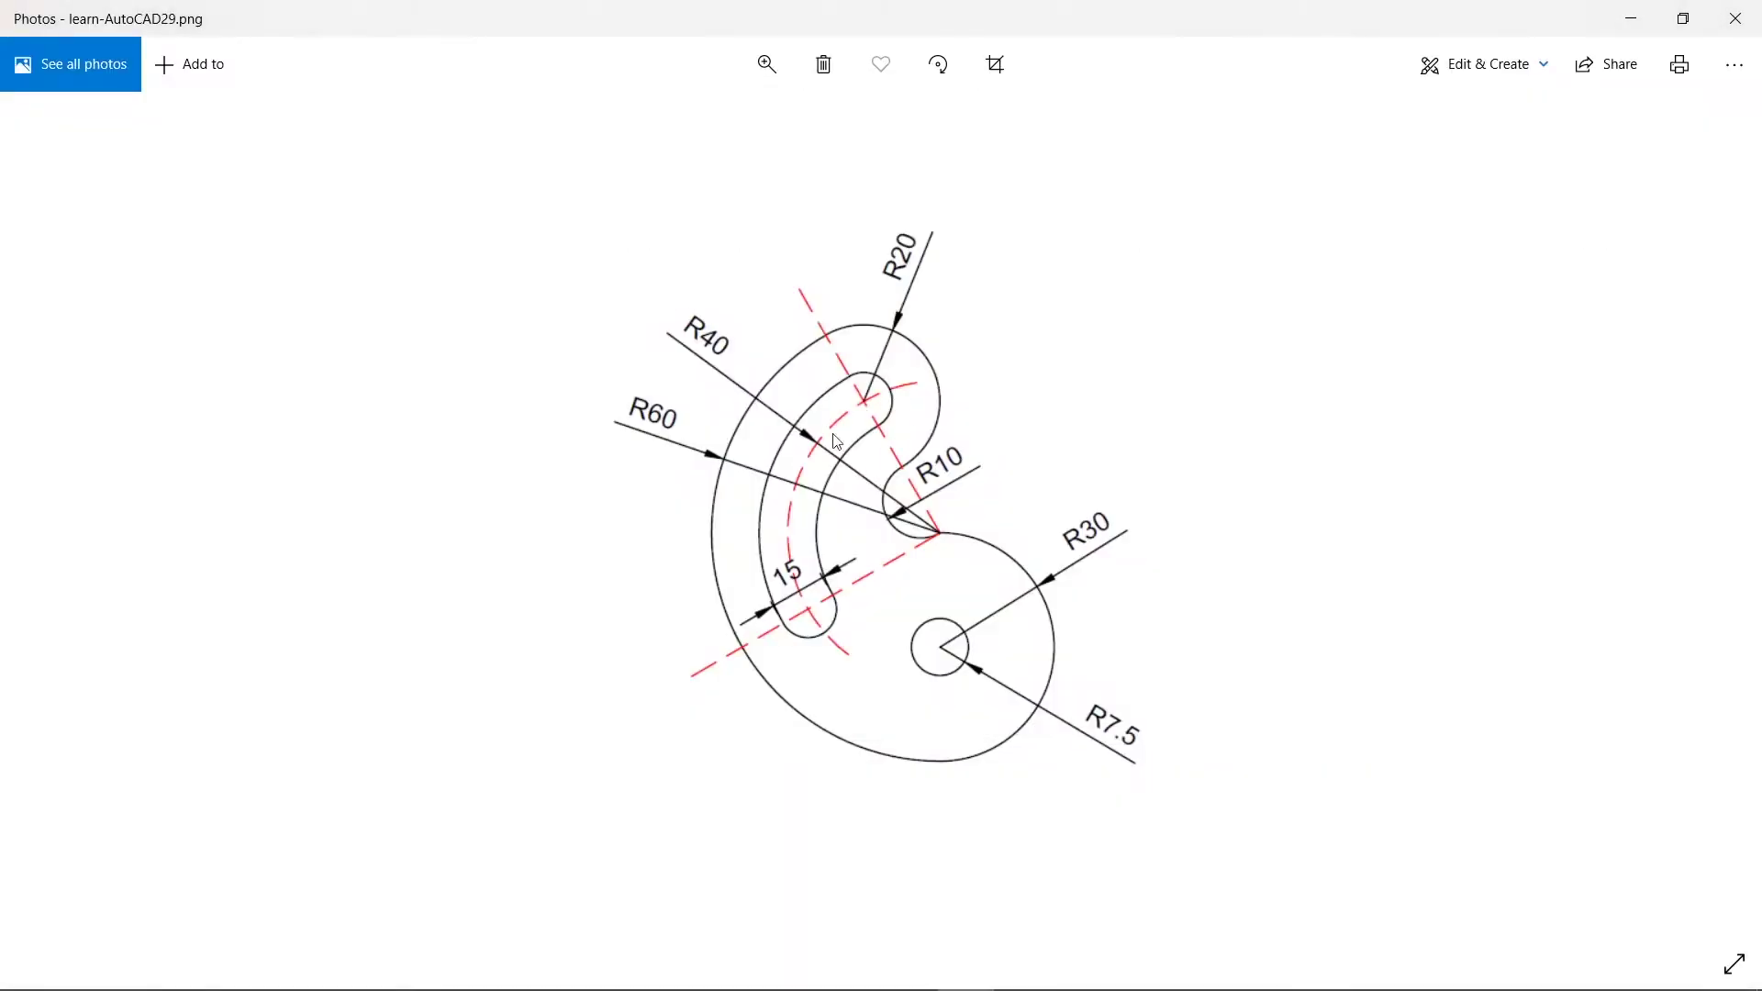
pyautogui.hotkey('alt', 'Tab')
pyautogui.click(512, 111)
pyautogui.click(904, 254)
pyautogui.click(745, 371)
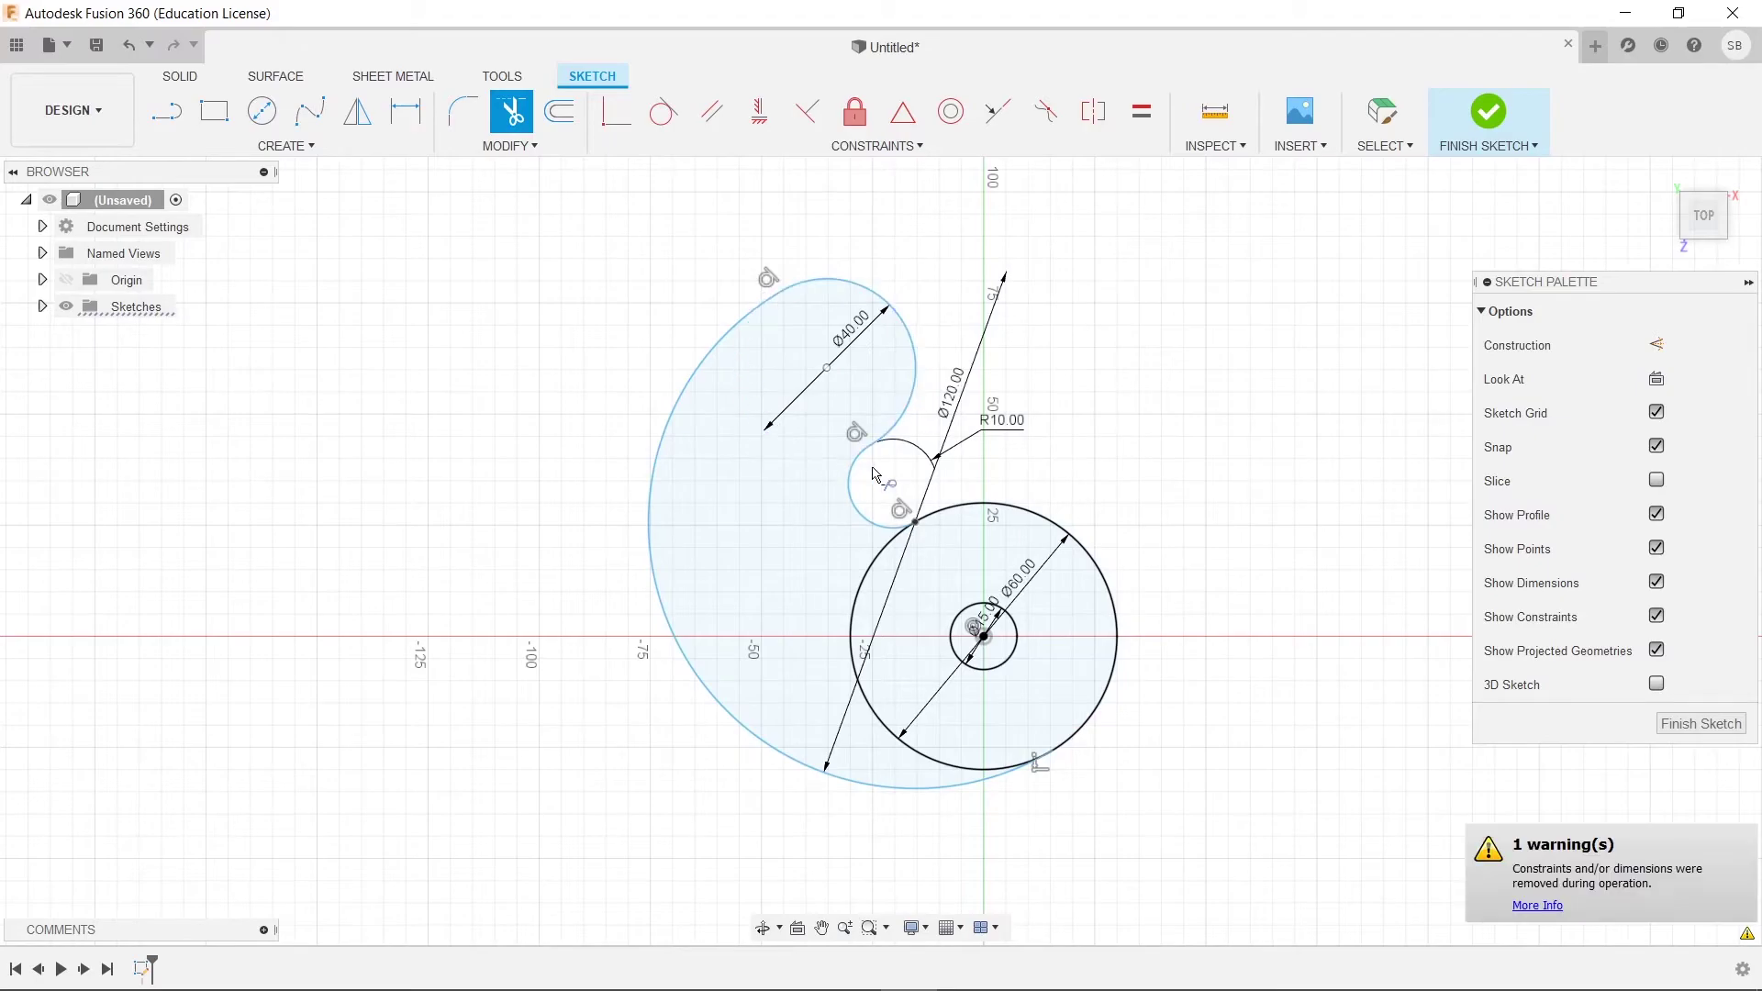
pyautogui.click(911, 563)
pyautogui.moveTo(1165, 476)
pyautogui.keyDown('shift'); pyautogui.mouseDown(button='middle')
pyautogui.moveTo(1153, 468)
pyautogui.moveTo(1181, 476)
pyautogui.moveTo(1095, 454)
pyautogui.mouseUp(button='middle'); pyautogui.keyUp('shift')
pyautogui.hotkey('alt', 'Tab')
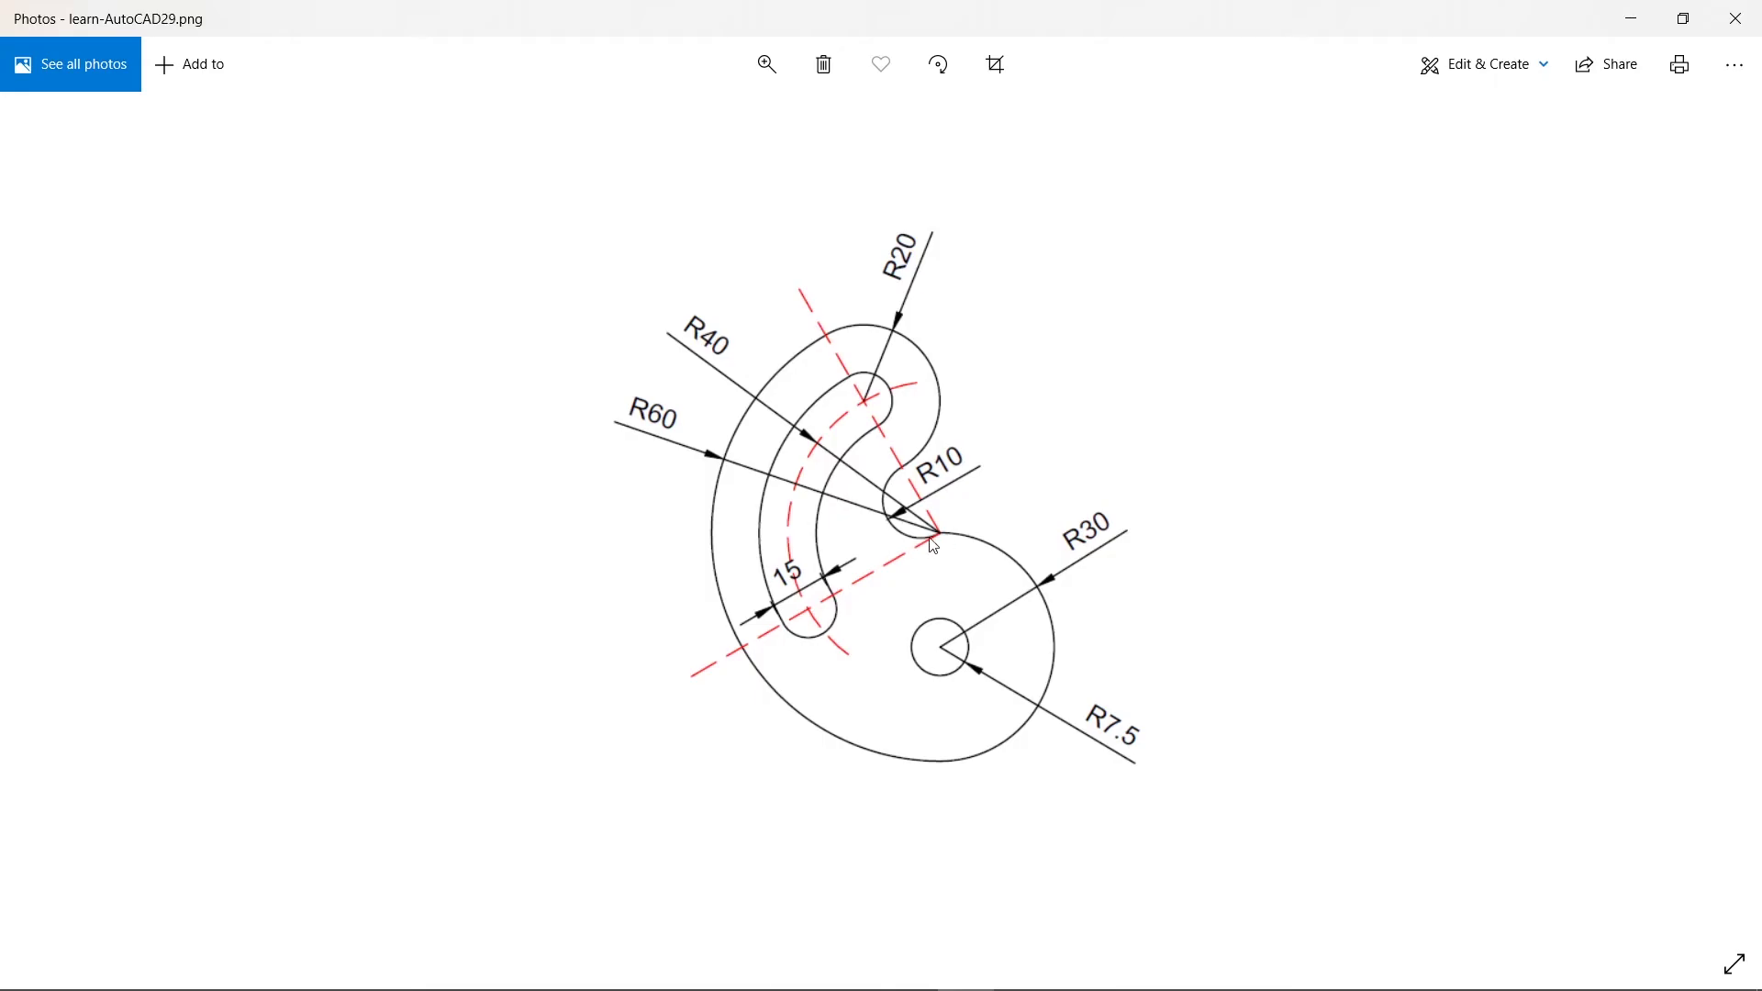
pyautogui.hotkey('alt', 'Tab')
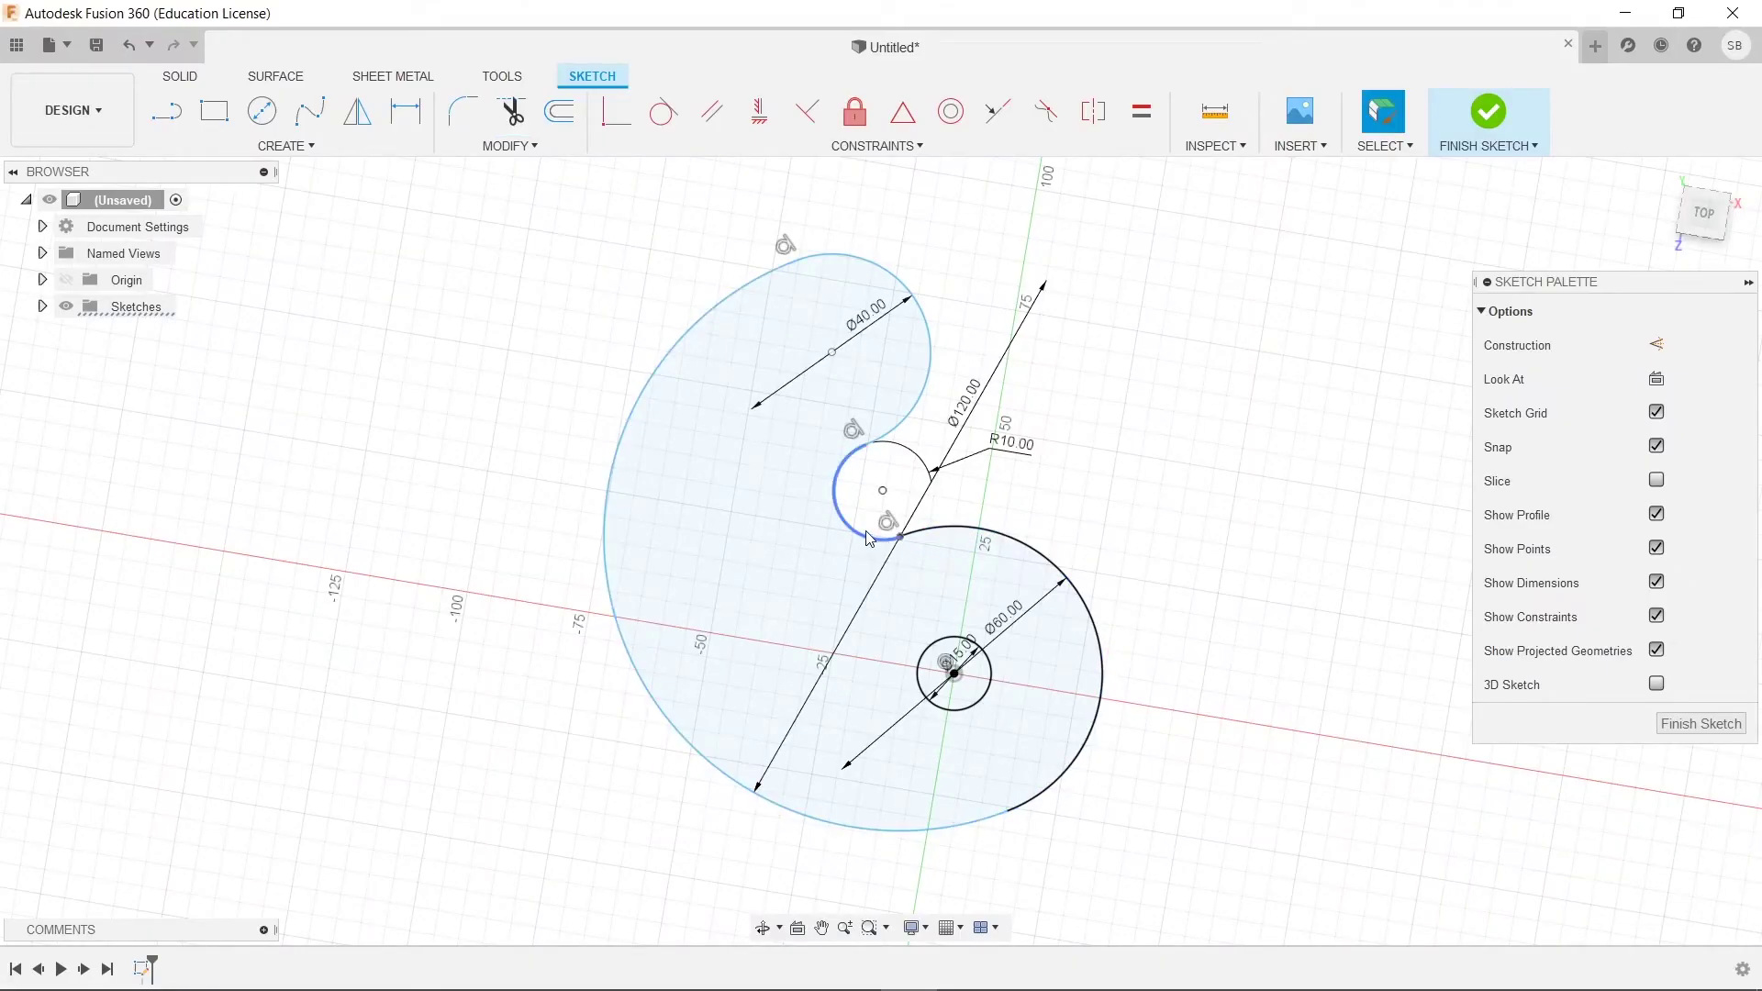
pyautogui.press('Escape')
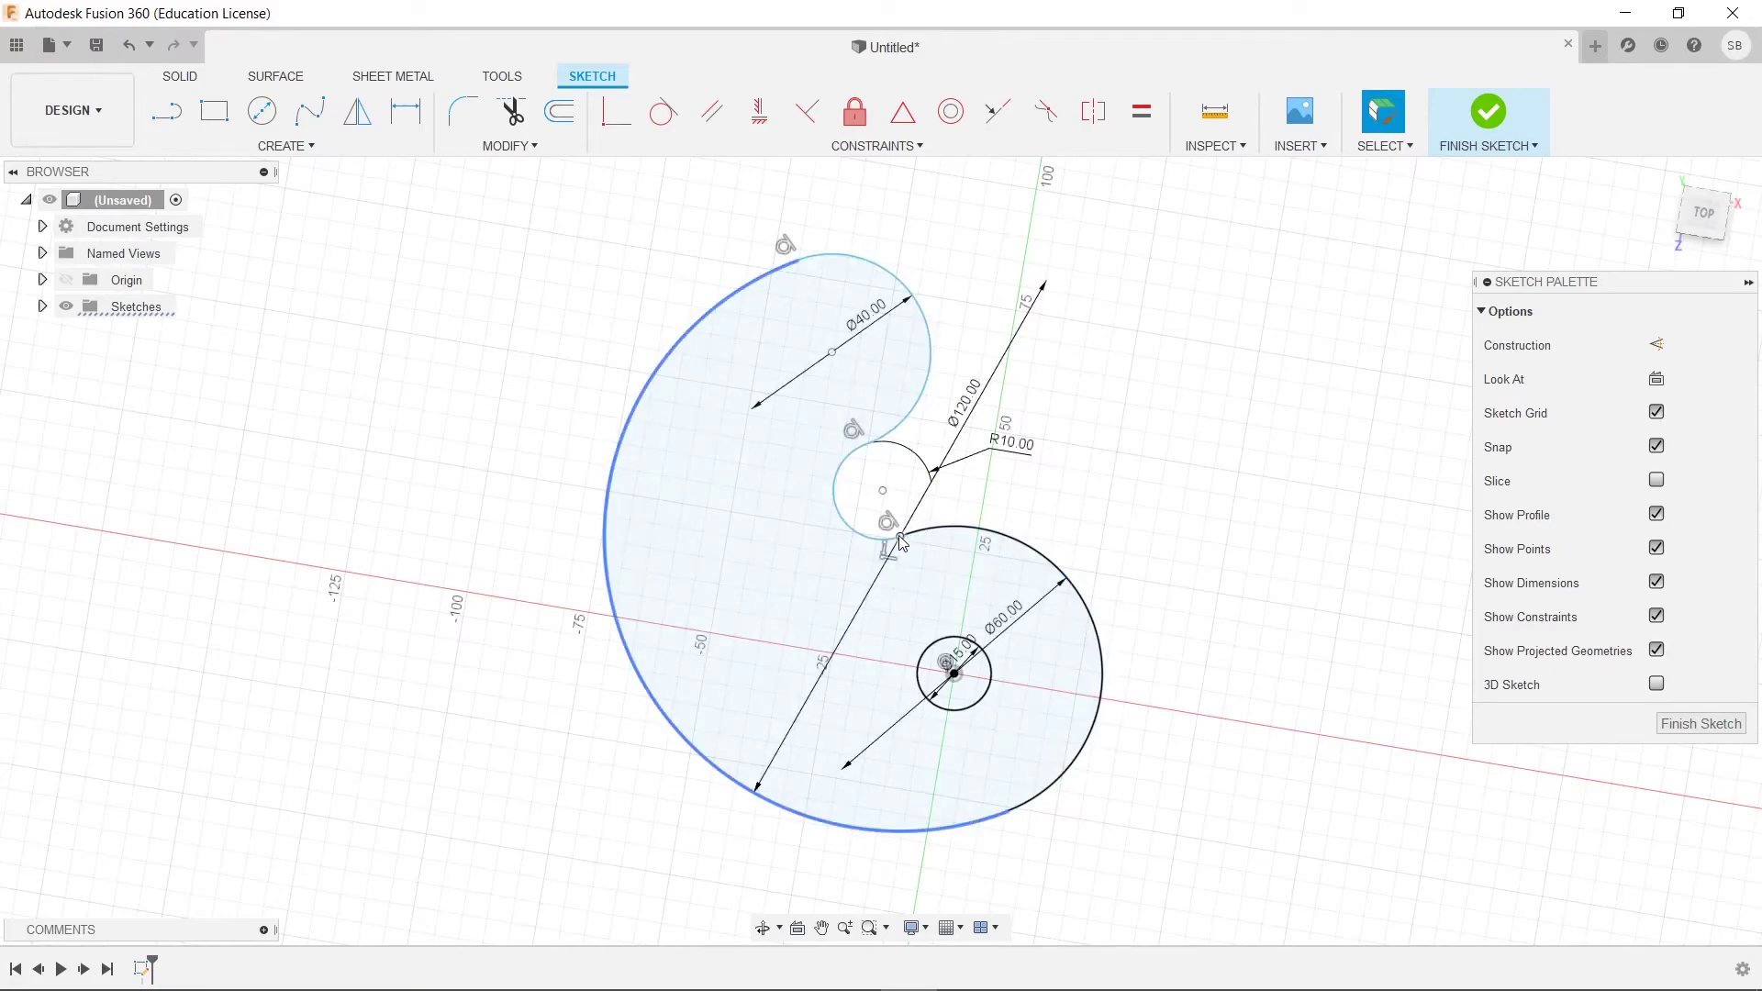
# - Draw construction lines from the junction point to the Ø40 centre and down-left
pyautogui.click(166, 111)
pyautogui.click(1656, 344)
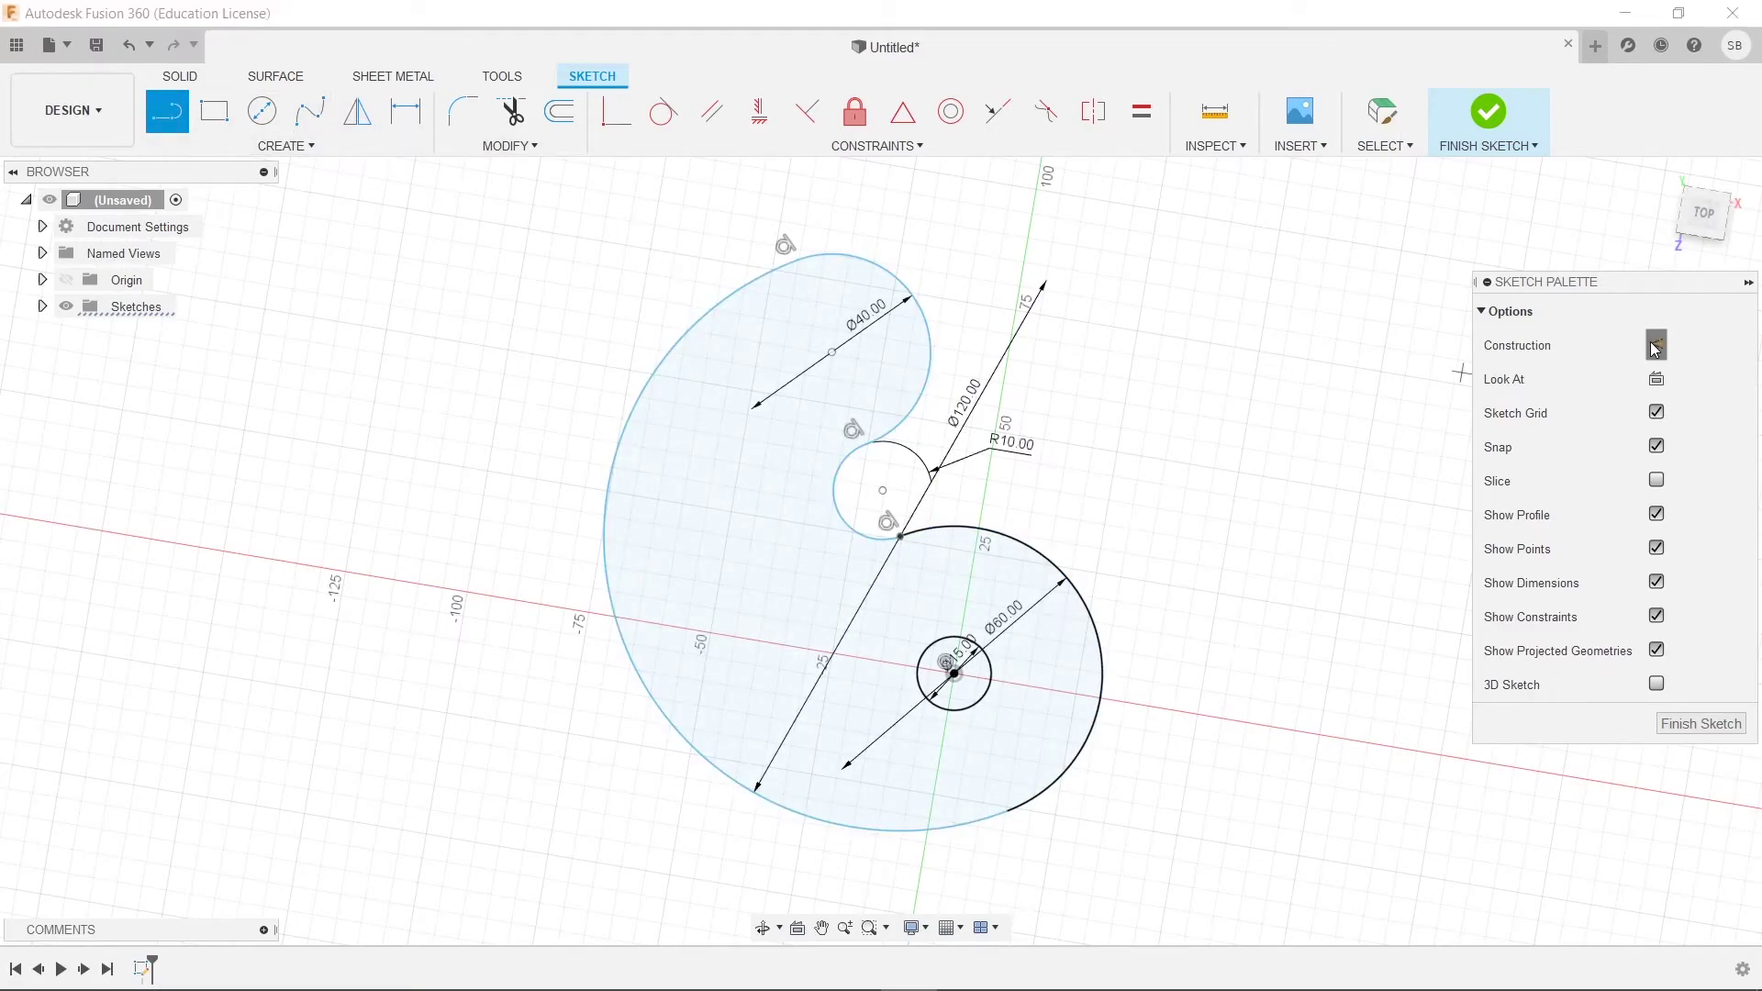
pyautogui.click(900, 538)
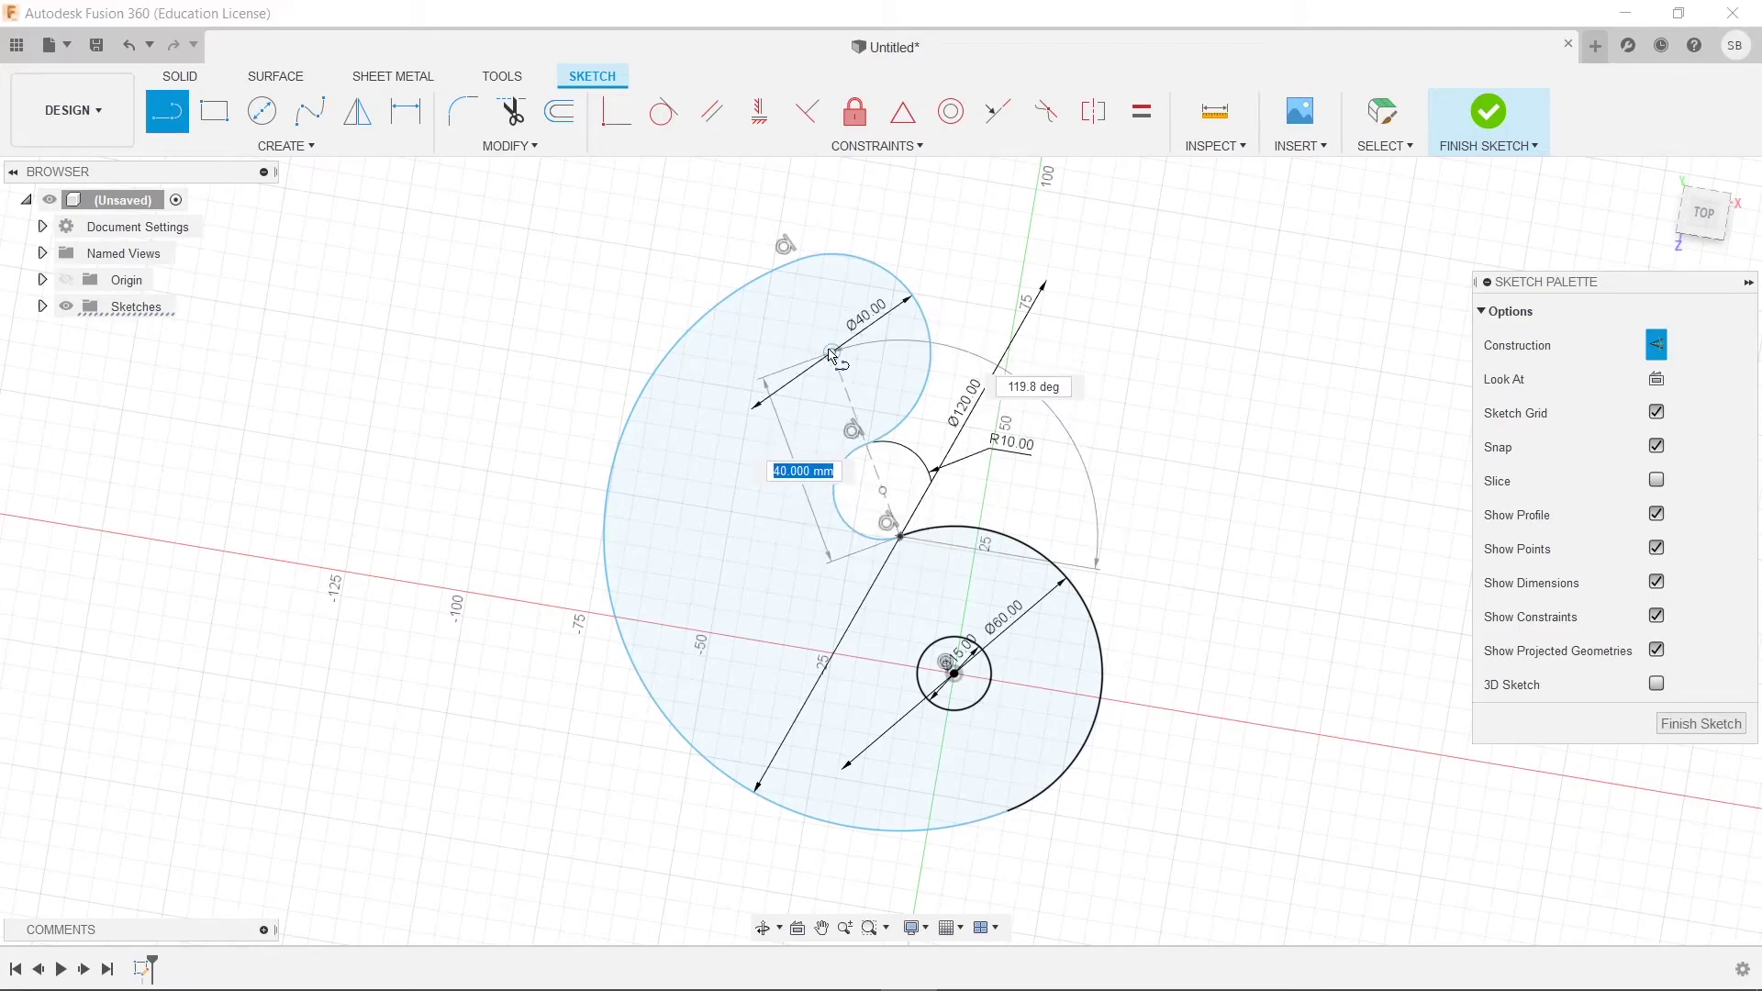
pyautogui.hotkey('alt', 'Tab')
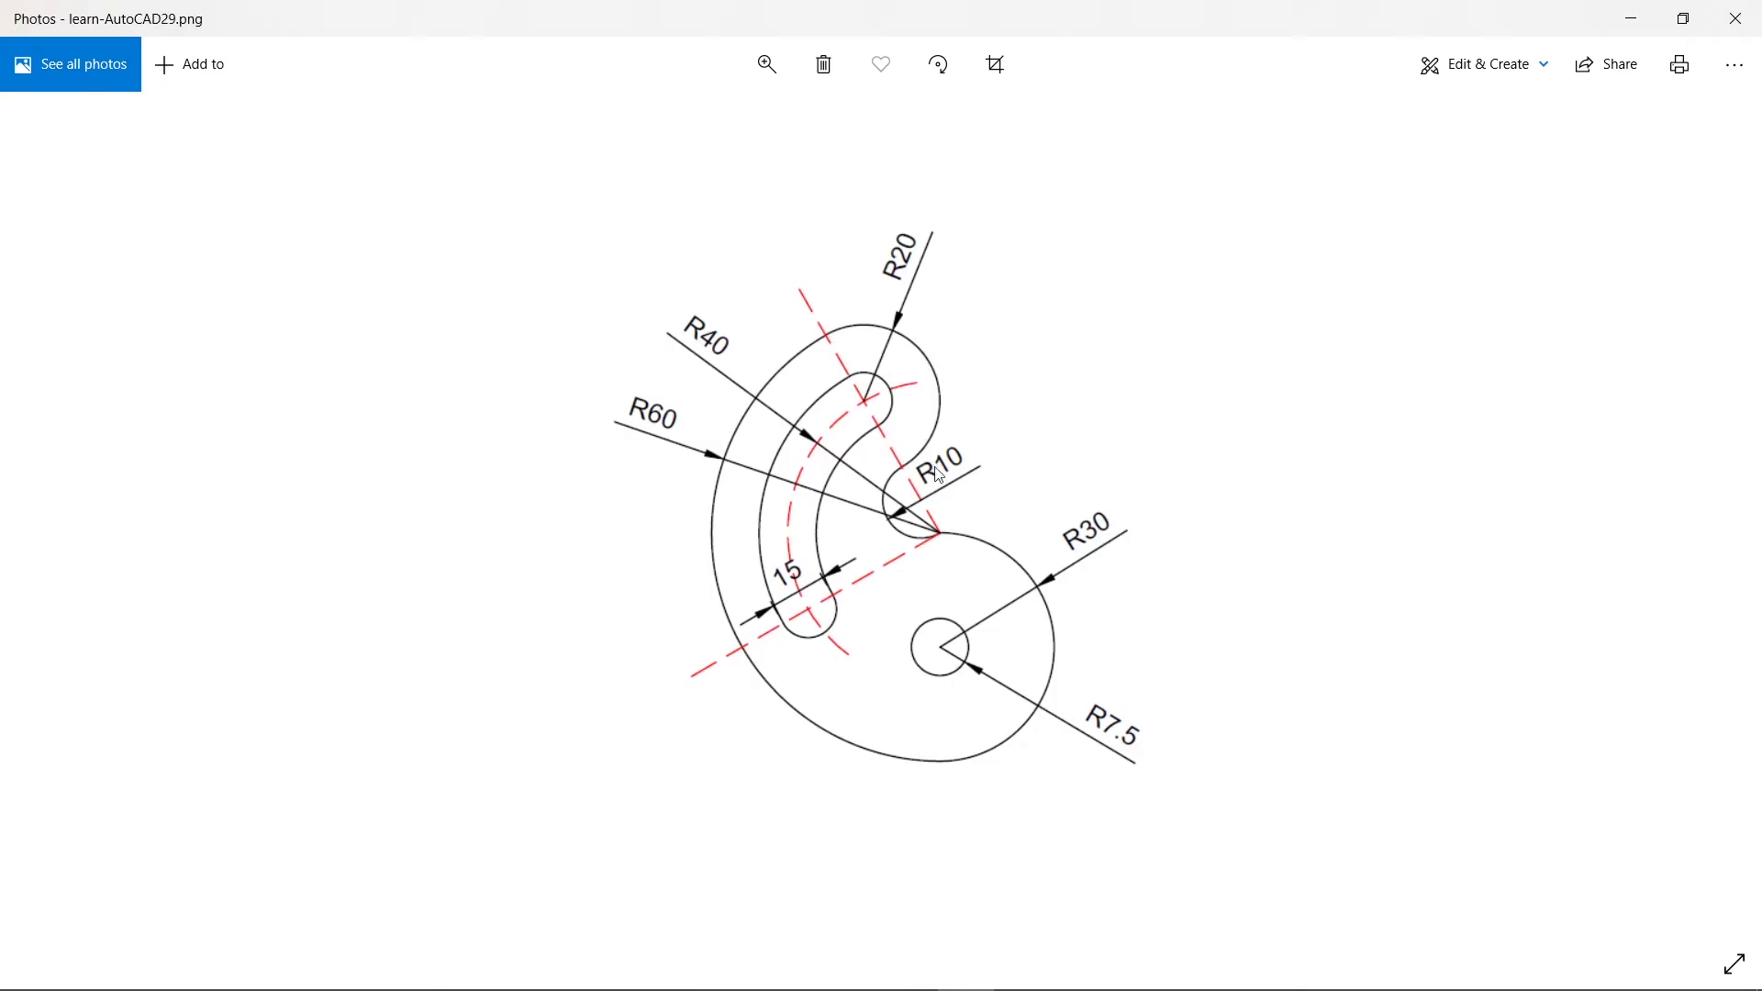
pyautogui.hotkey('alt', 'Tab')
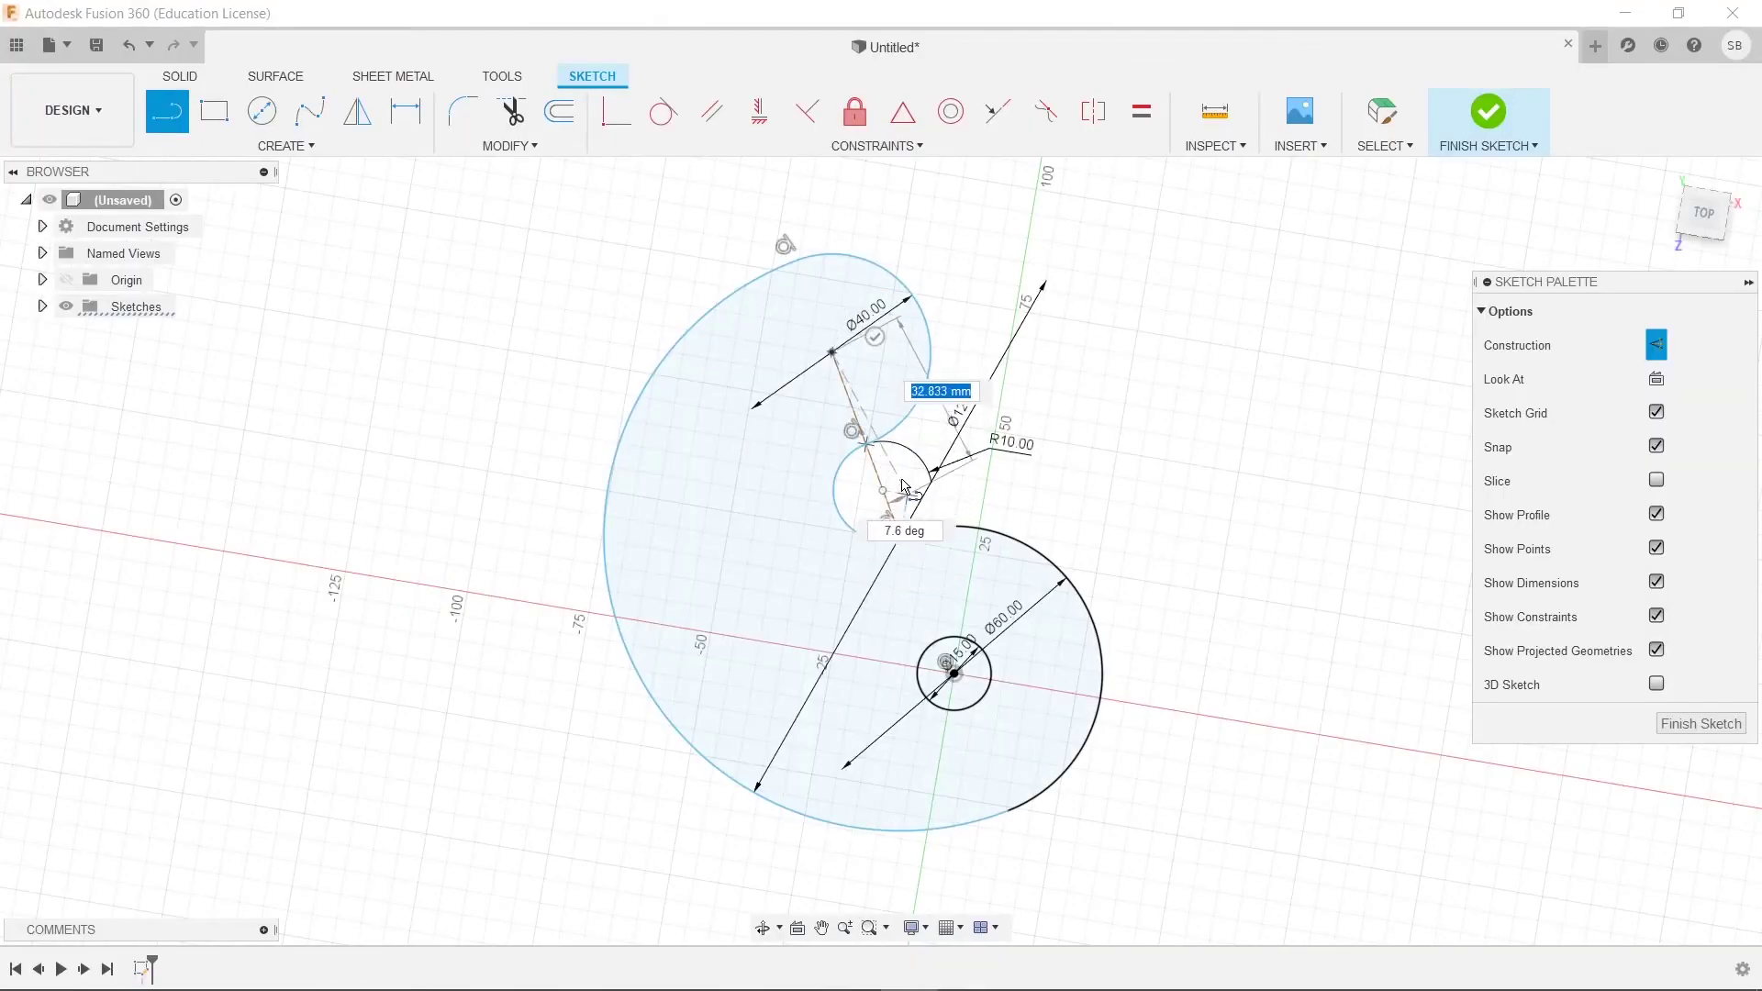
pyautogui.click(831, 352)
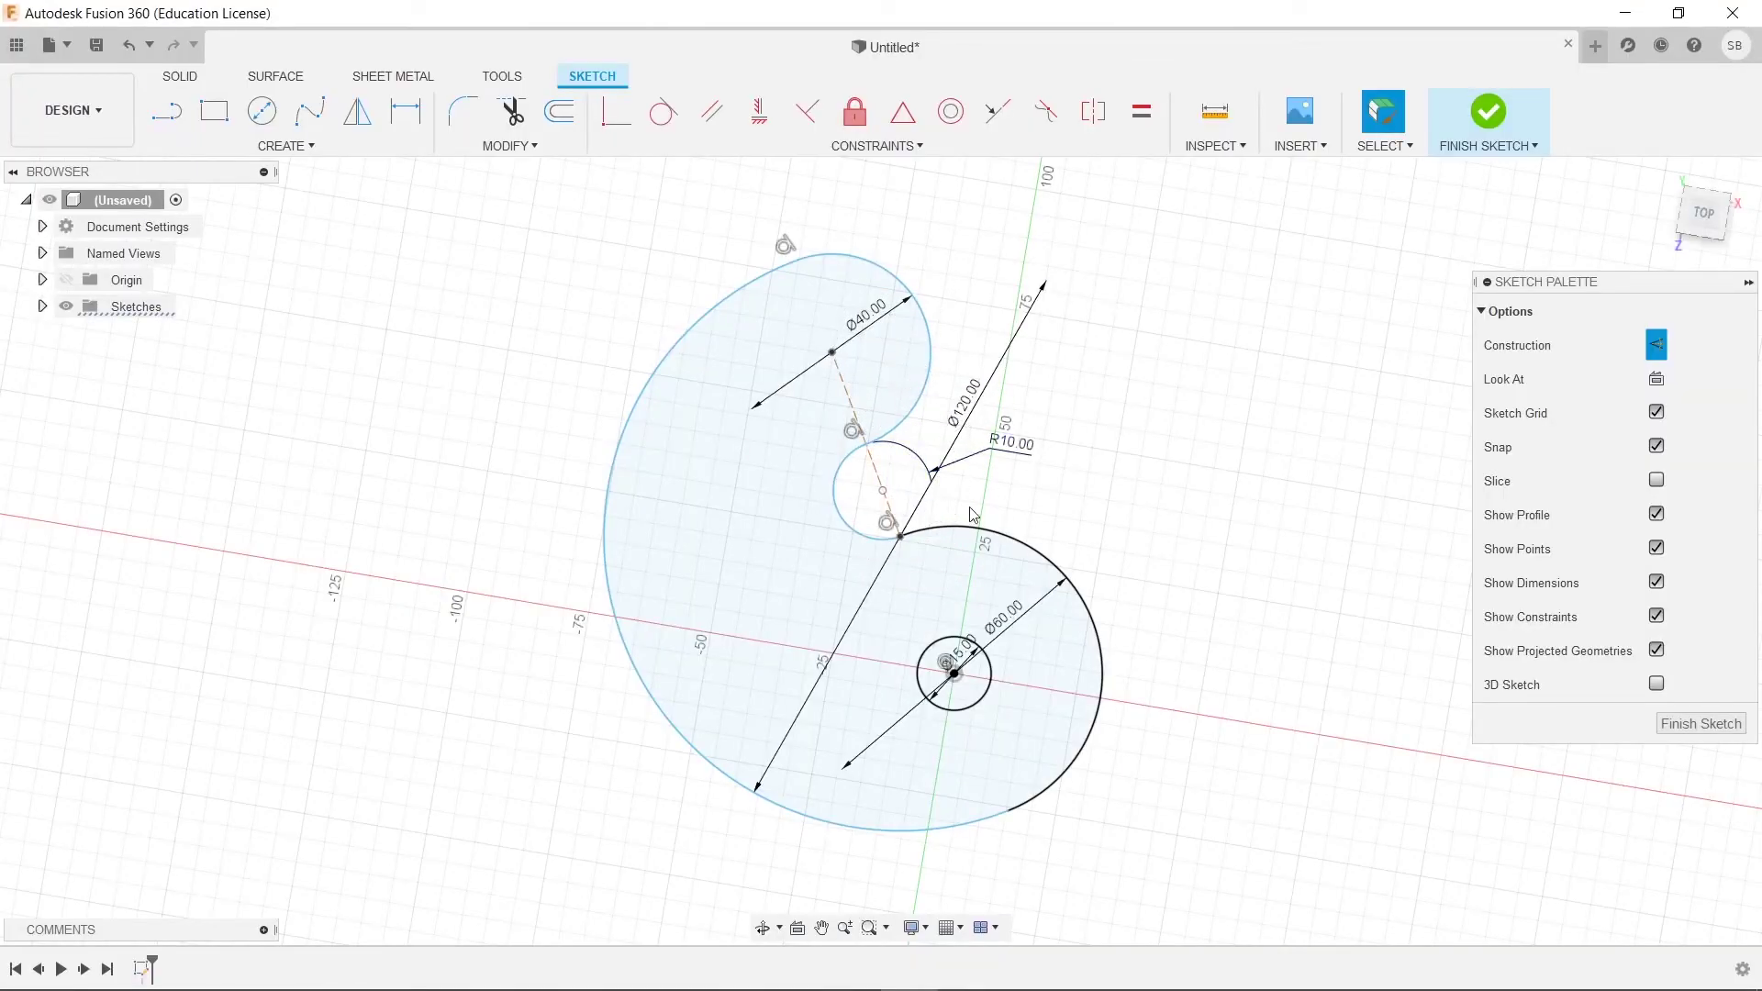
pyautogui.click(901, 537)
pyautogui.click(753, 590)
pyautogui.press('Escape')
# - Start a Center Point Arc Slot at the junction point with radius 40
pyautogui.click(285, 146)
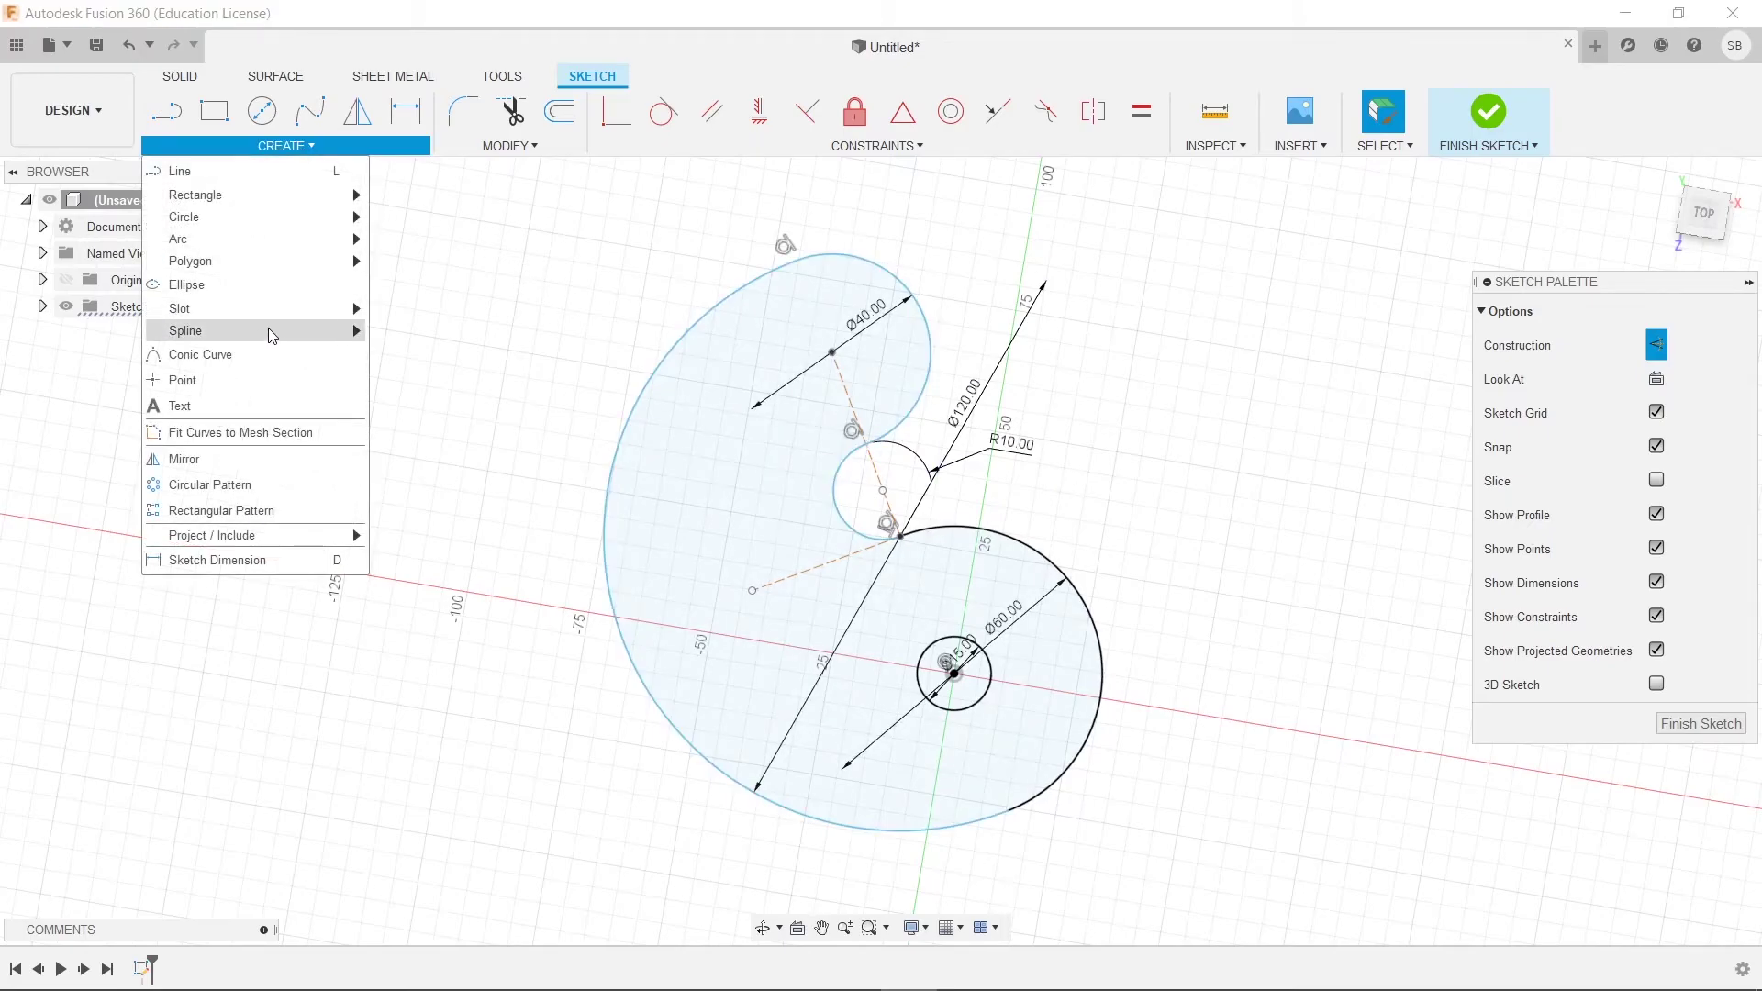
pyautogui.moveTo(271, 308)
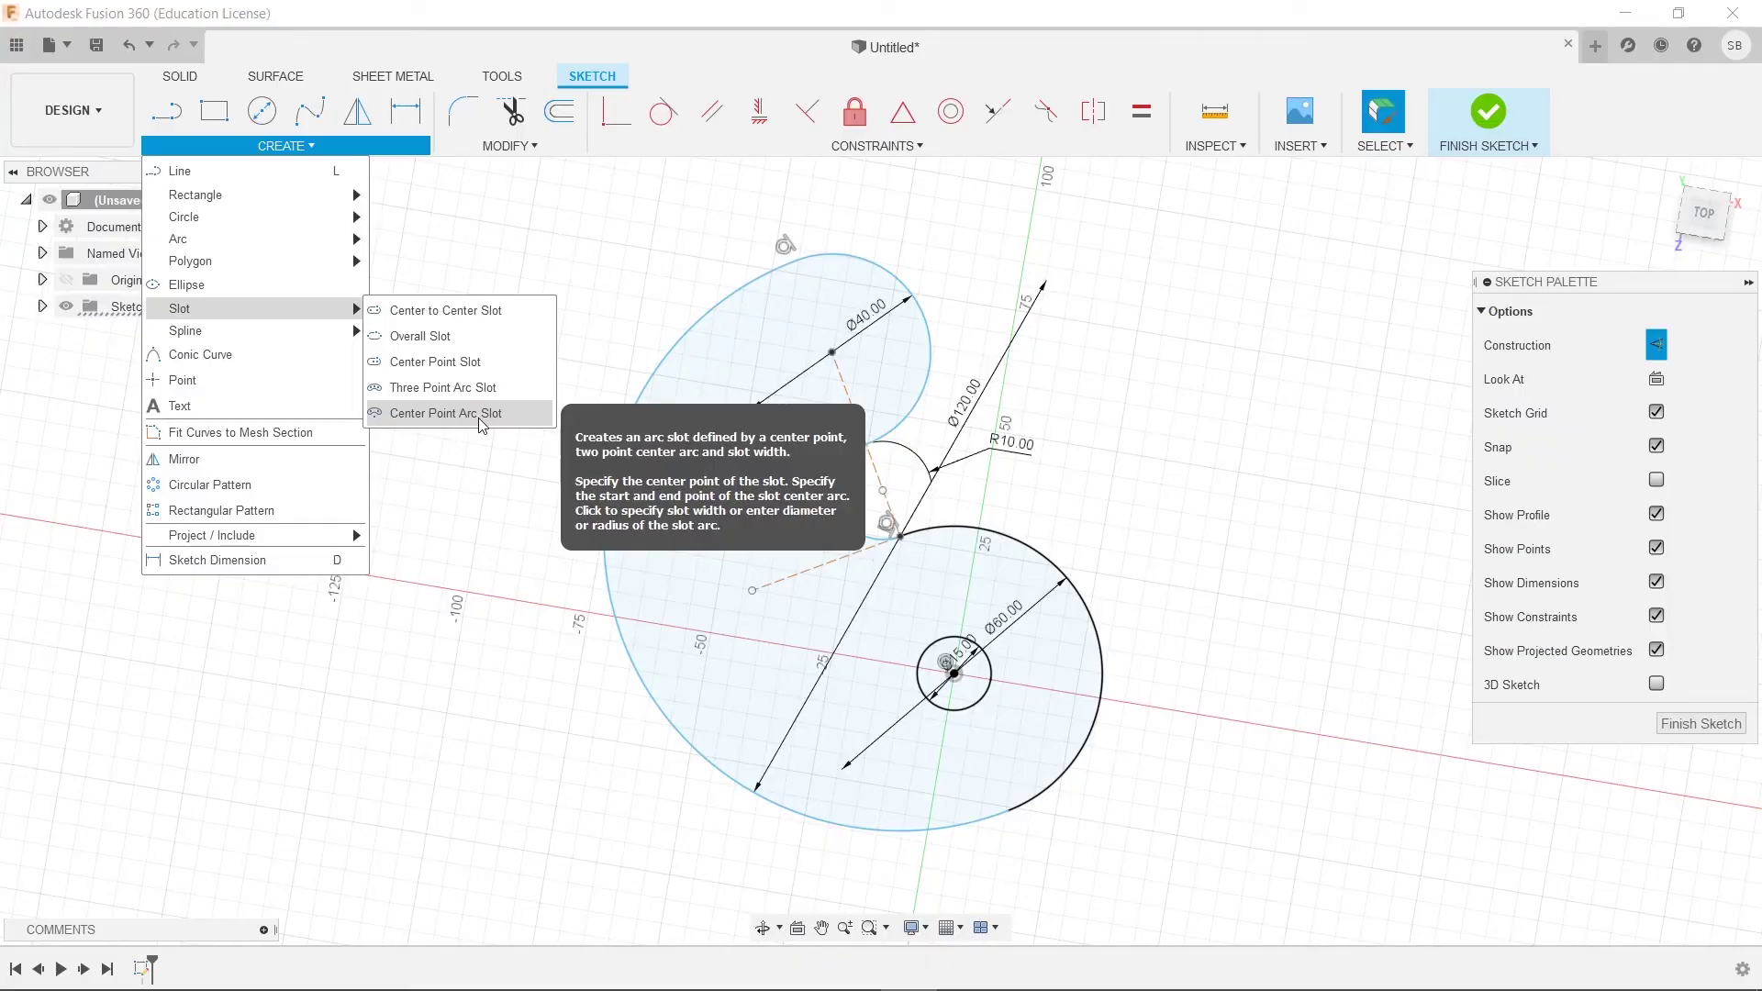
pyautogui.click(466, 415)
pyautogui.hotkey('alt', 'Tab')
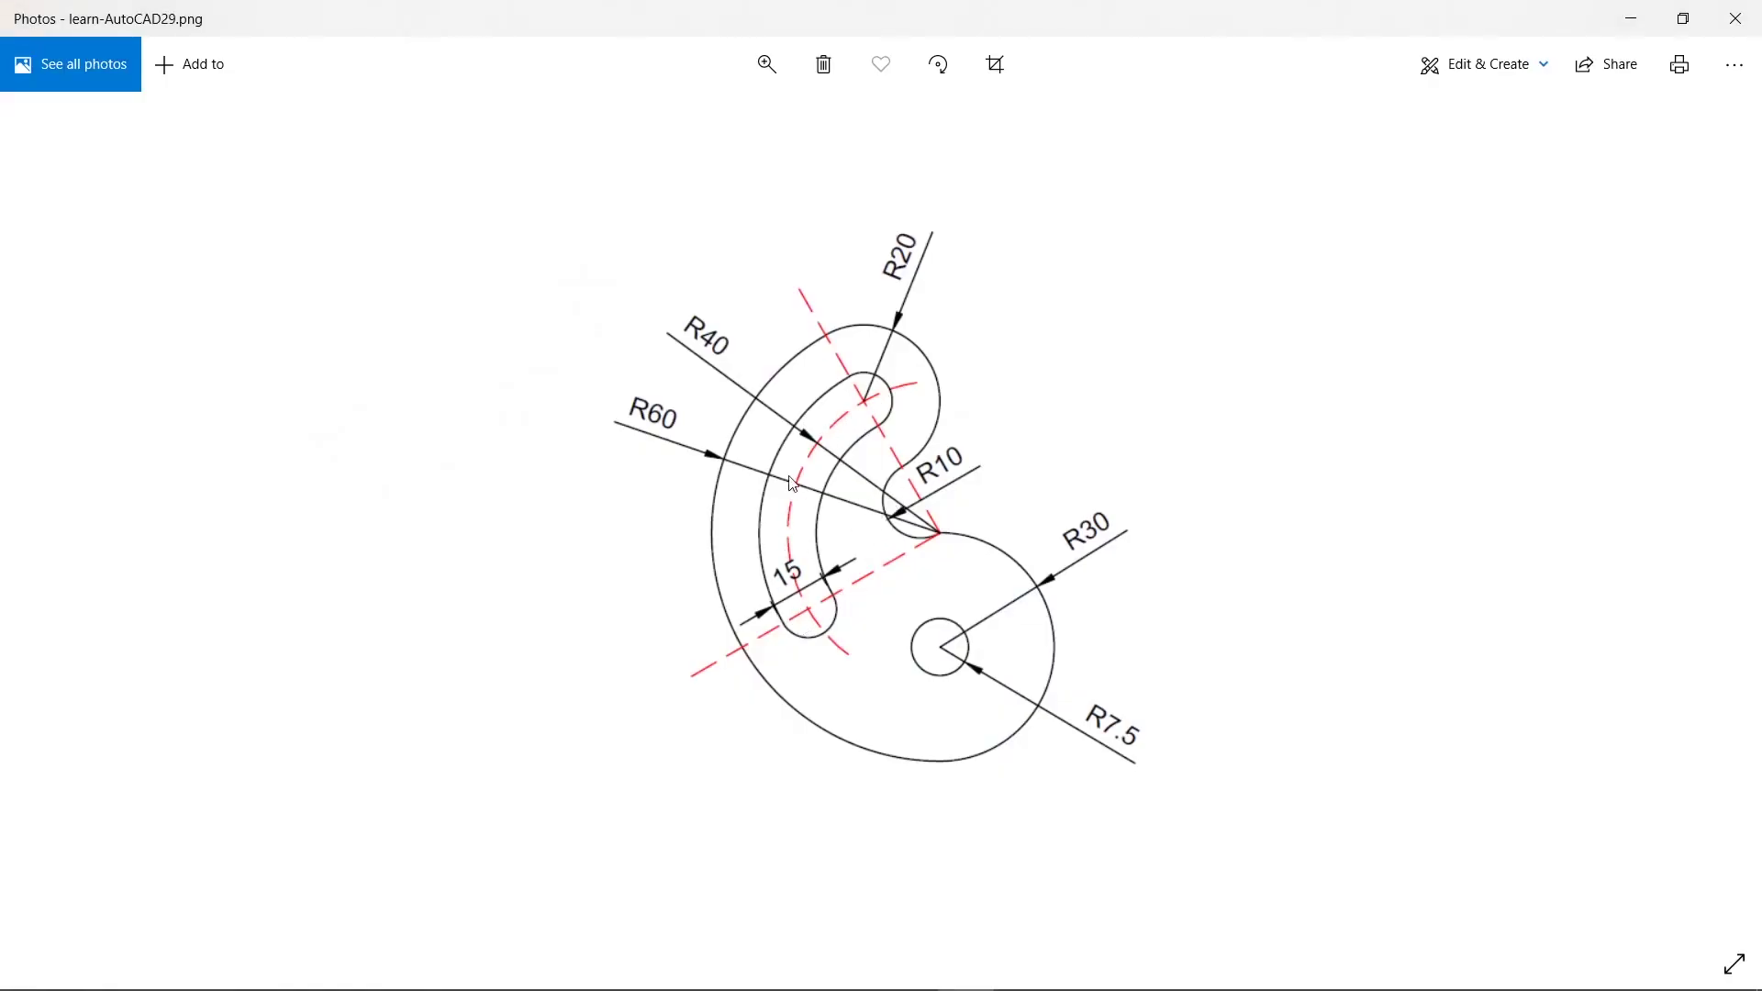
pyautogui.hotkey('alt', 'Tab')
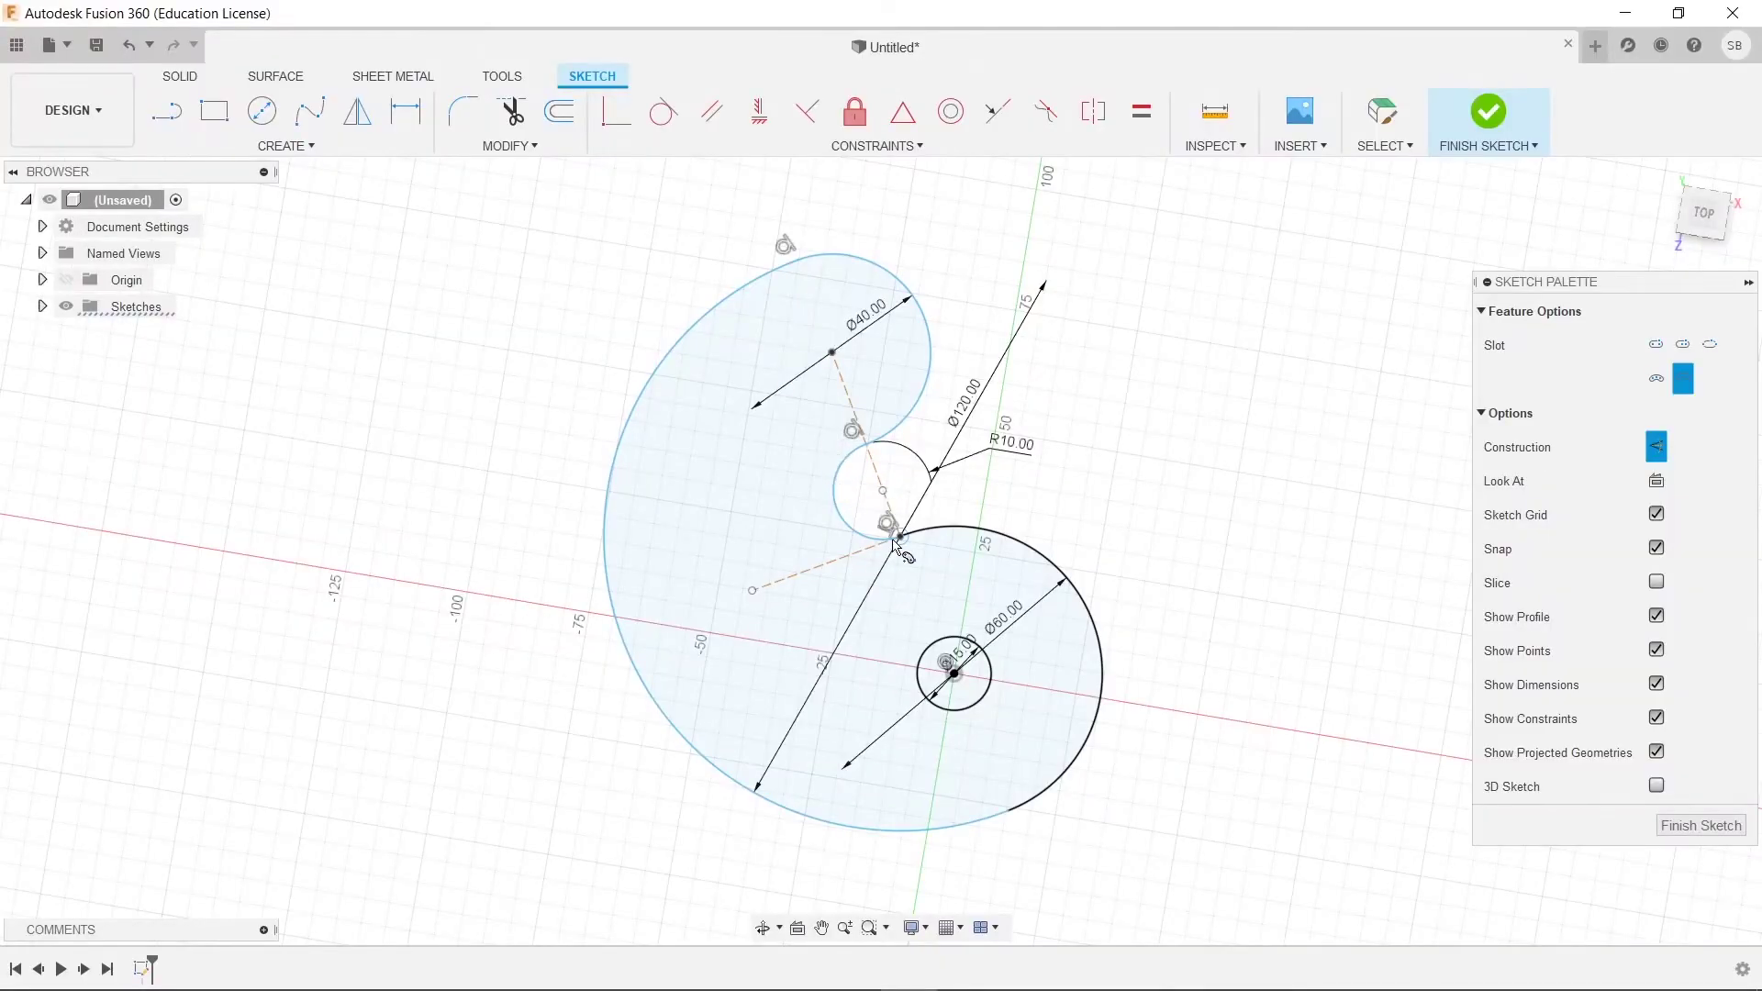
pyautogui.click(900, 538)
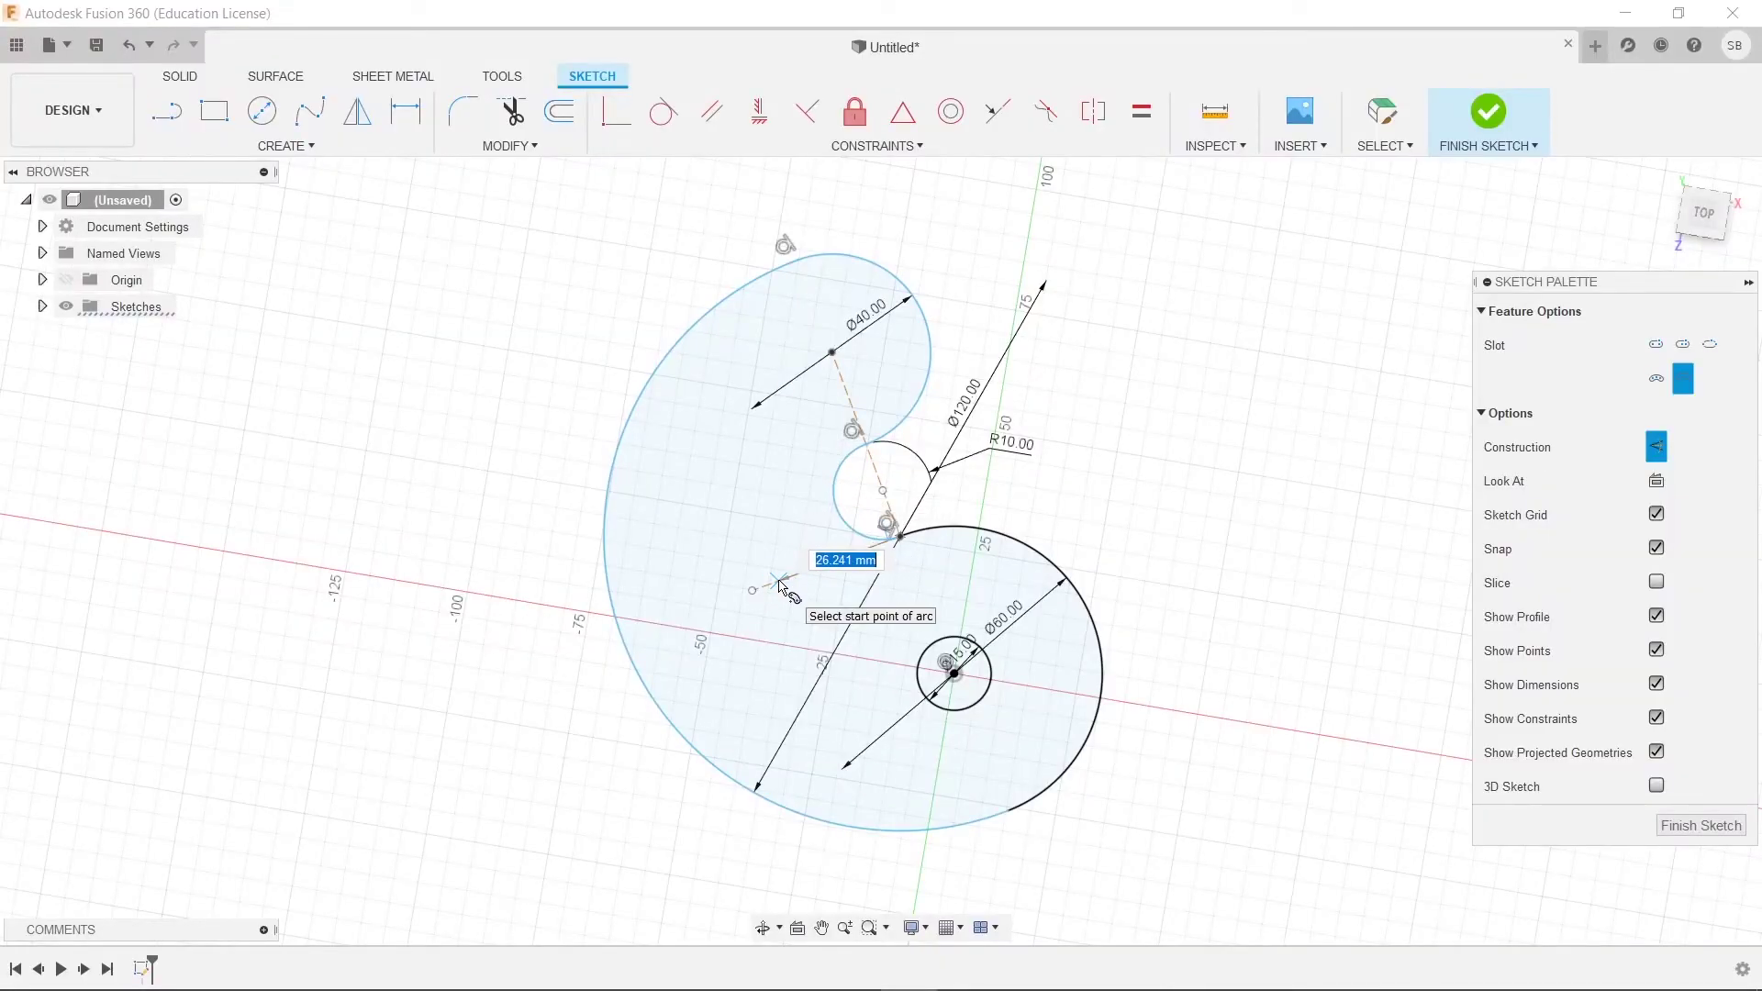
pyautogui.write('40')
pyautogui.press('Tab')
pyautogui.press('Return')
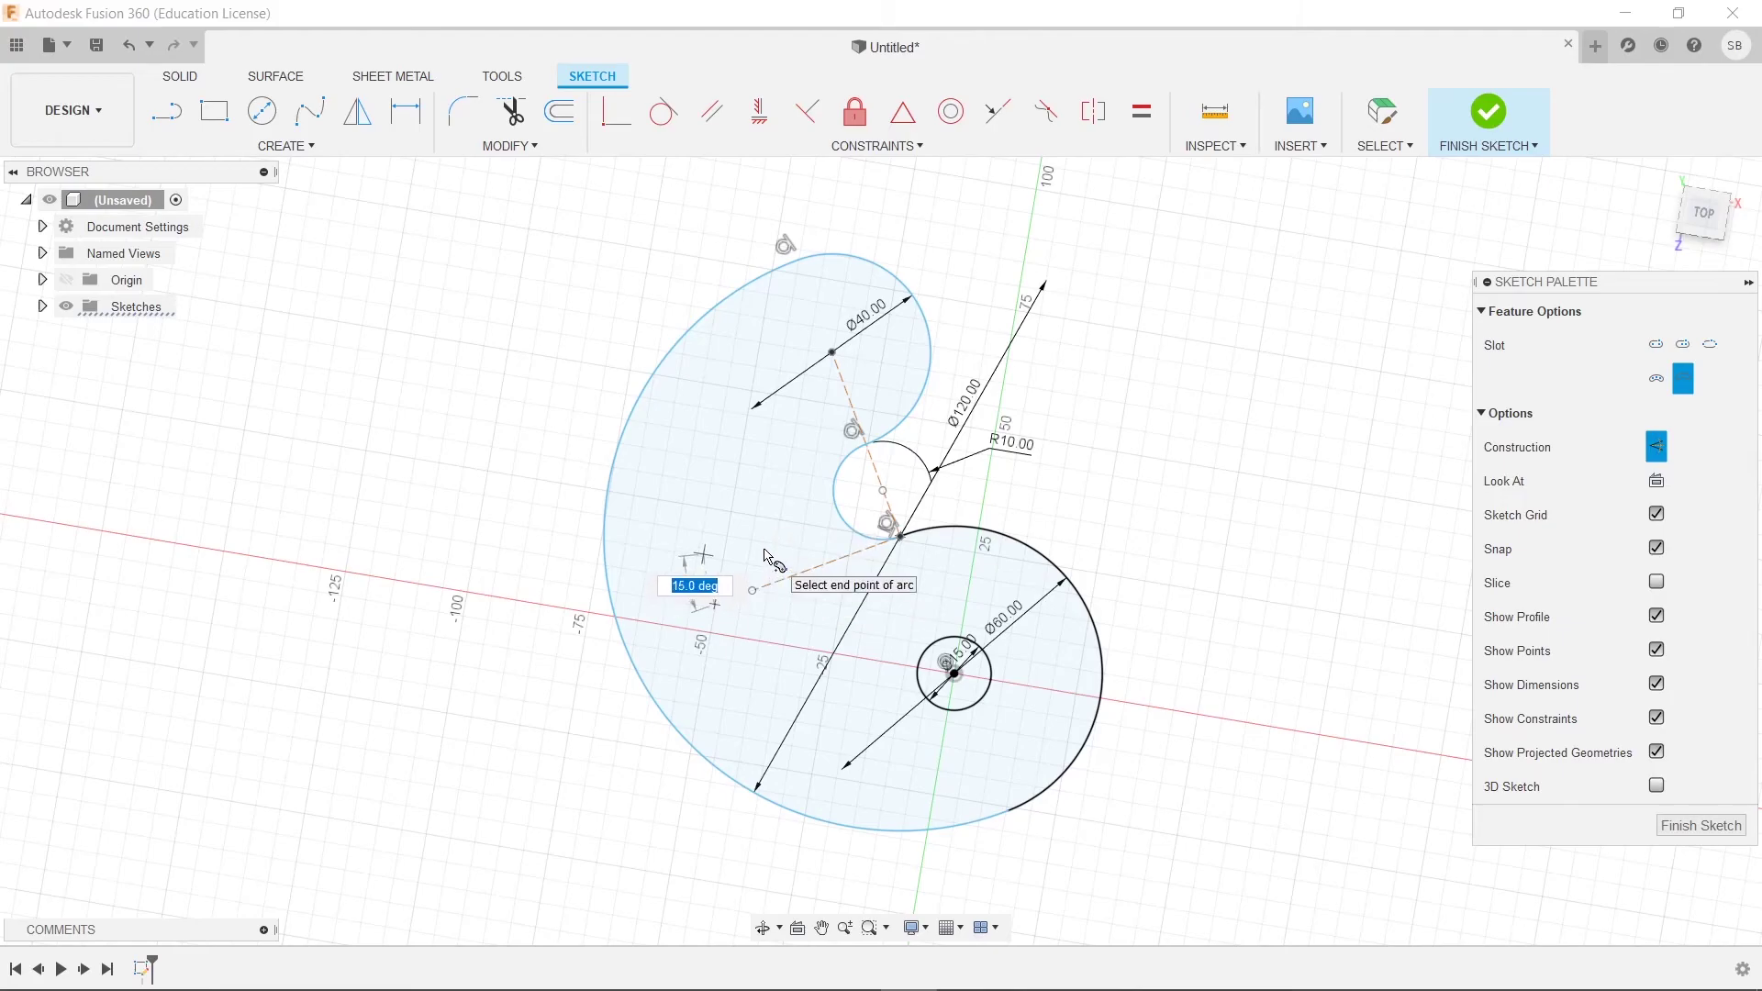
# - Give the slot a 90° sweep and 15 mm width, then finish the sketch
pyautogui.write('90')
pyautogui.press('Tab')
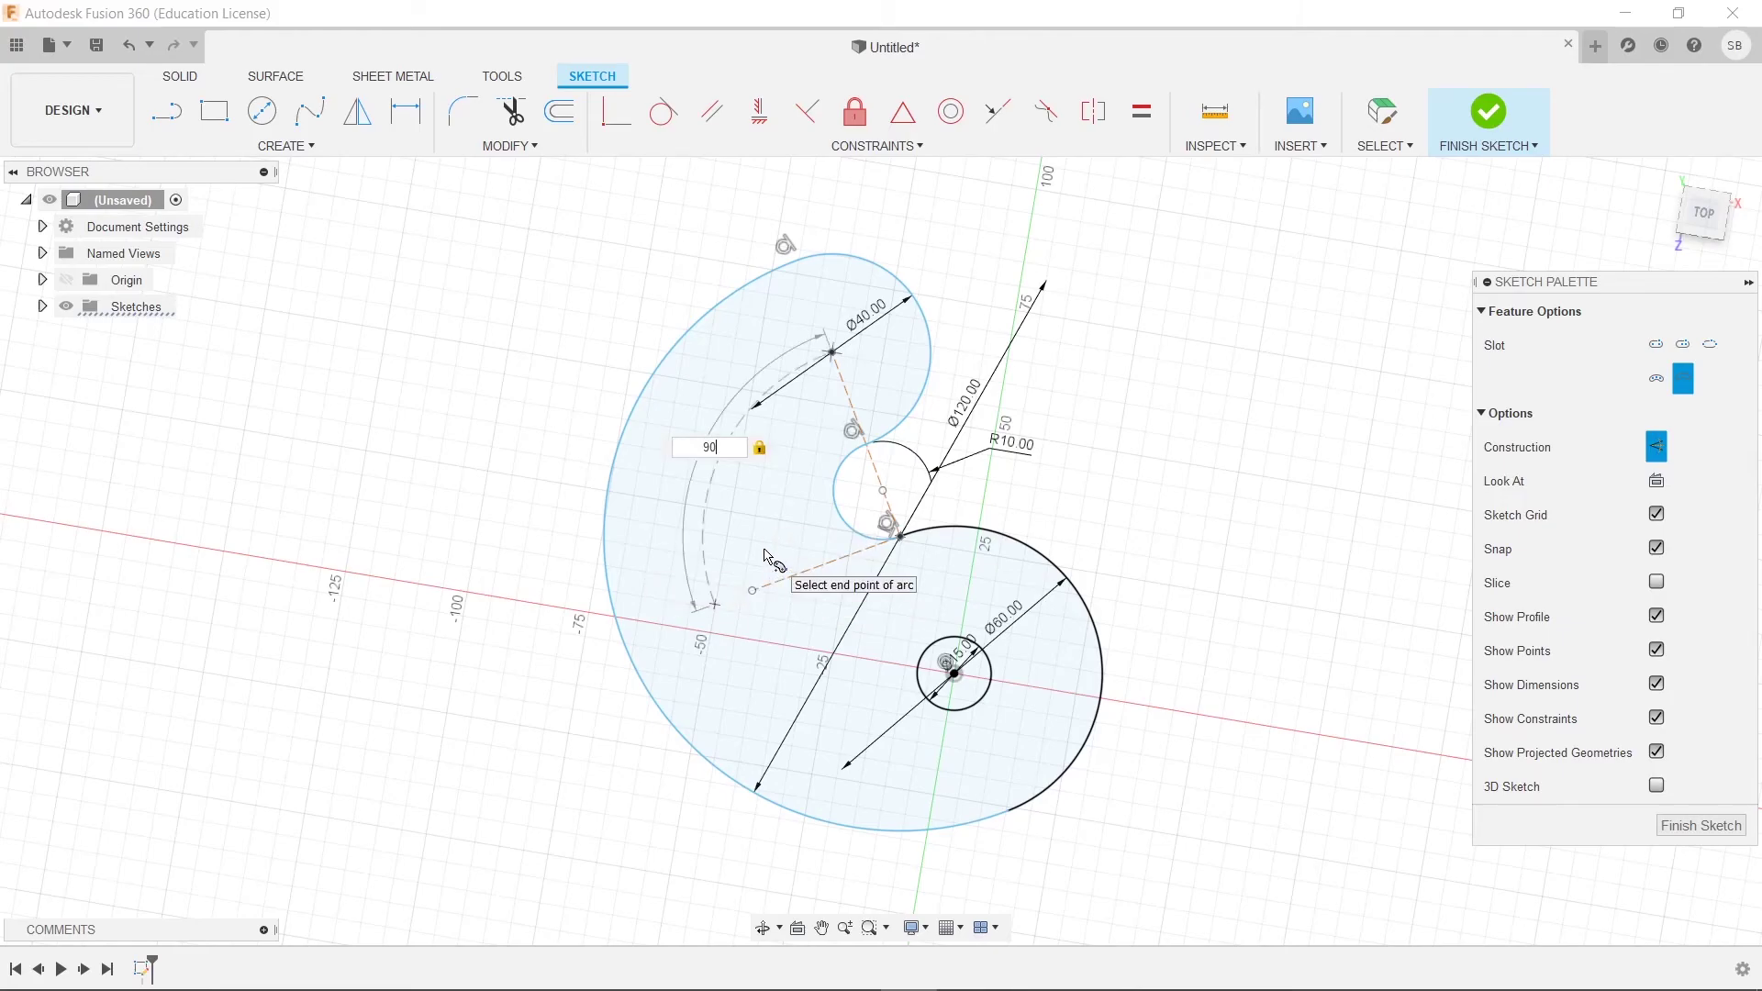
pyautogui.press('x')
pyautogui.click(711, 447)
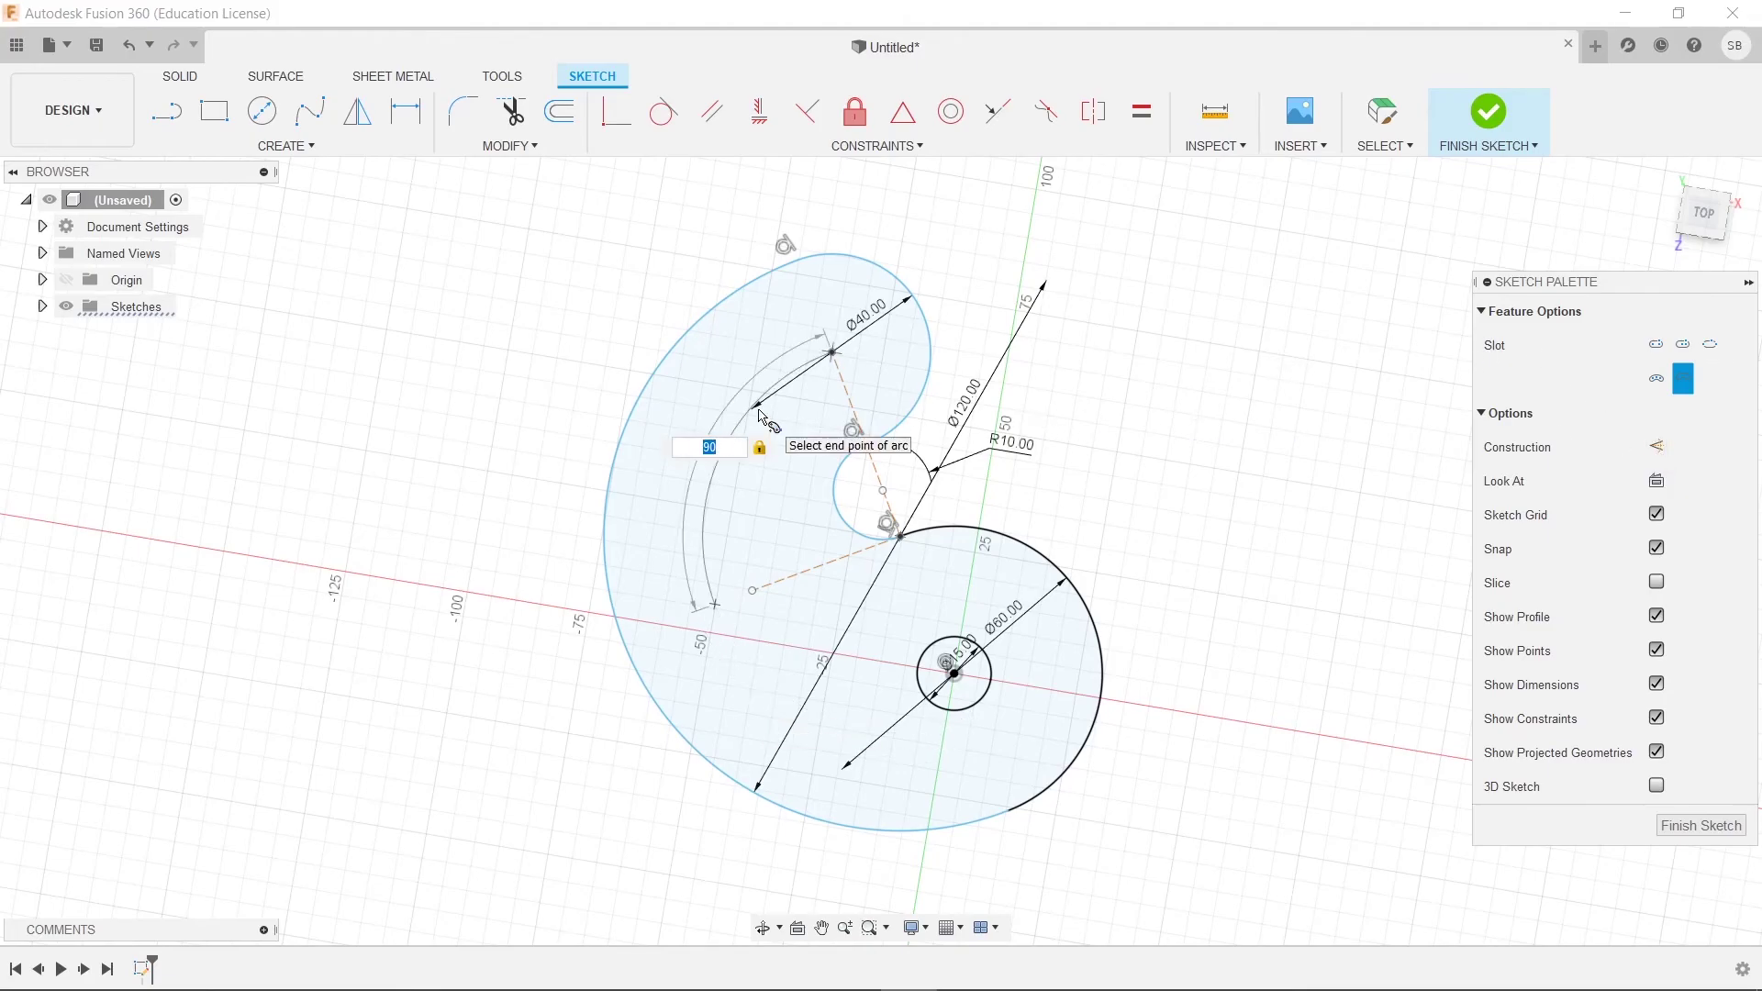
pyautogui.hotkey('alt', 'Tab')
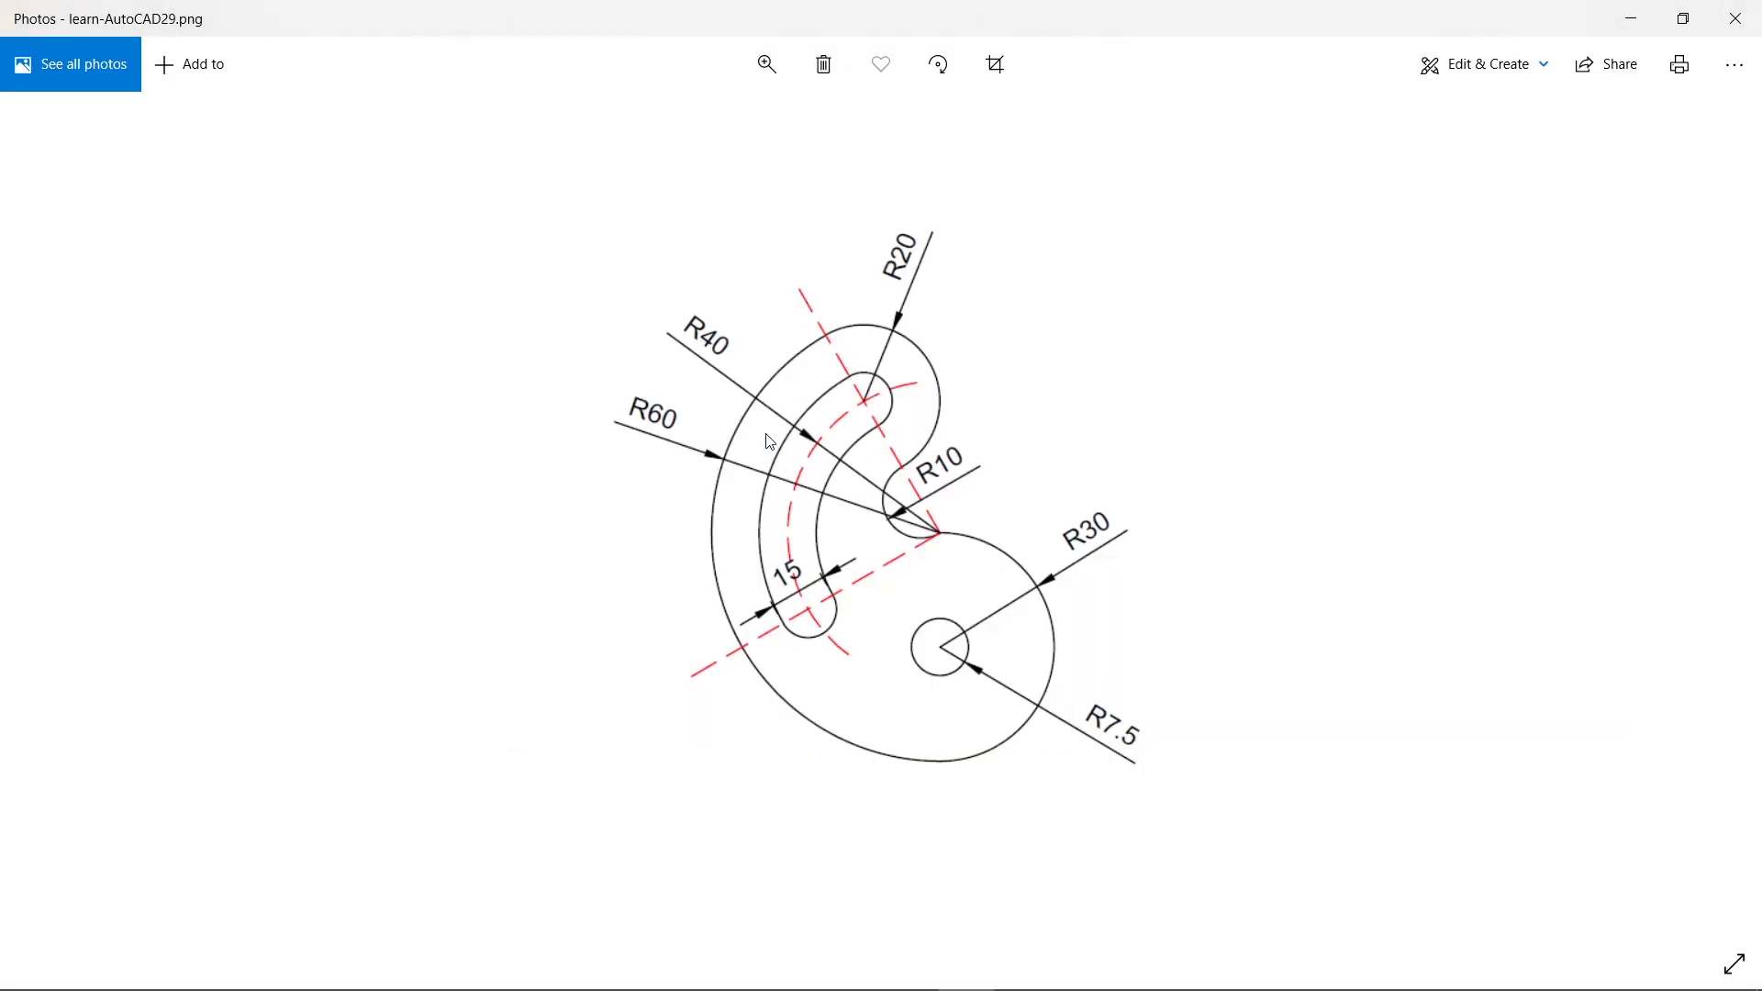
pyautogui.hotkey('alt', 'Tab')
pyautogui.write('15')
pyautogui.press('Return')
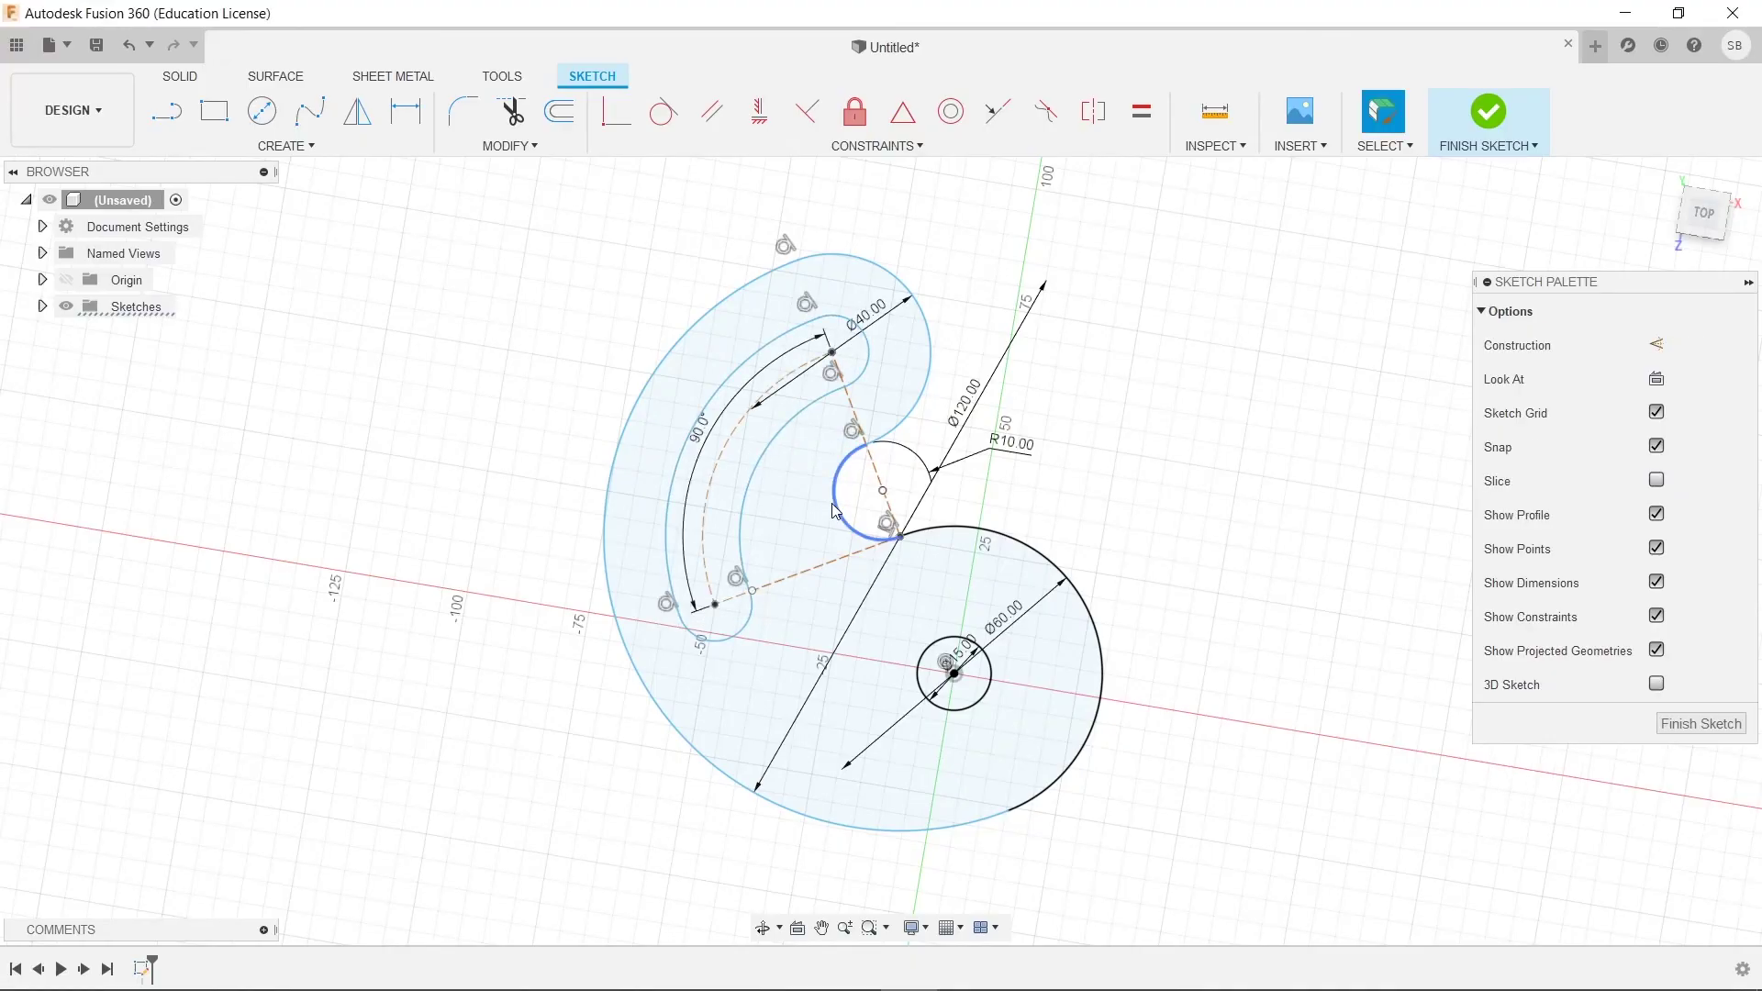
pyautogui.click(1486, 115)
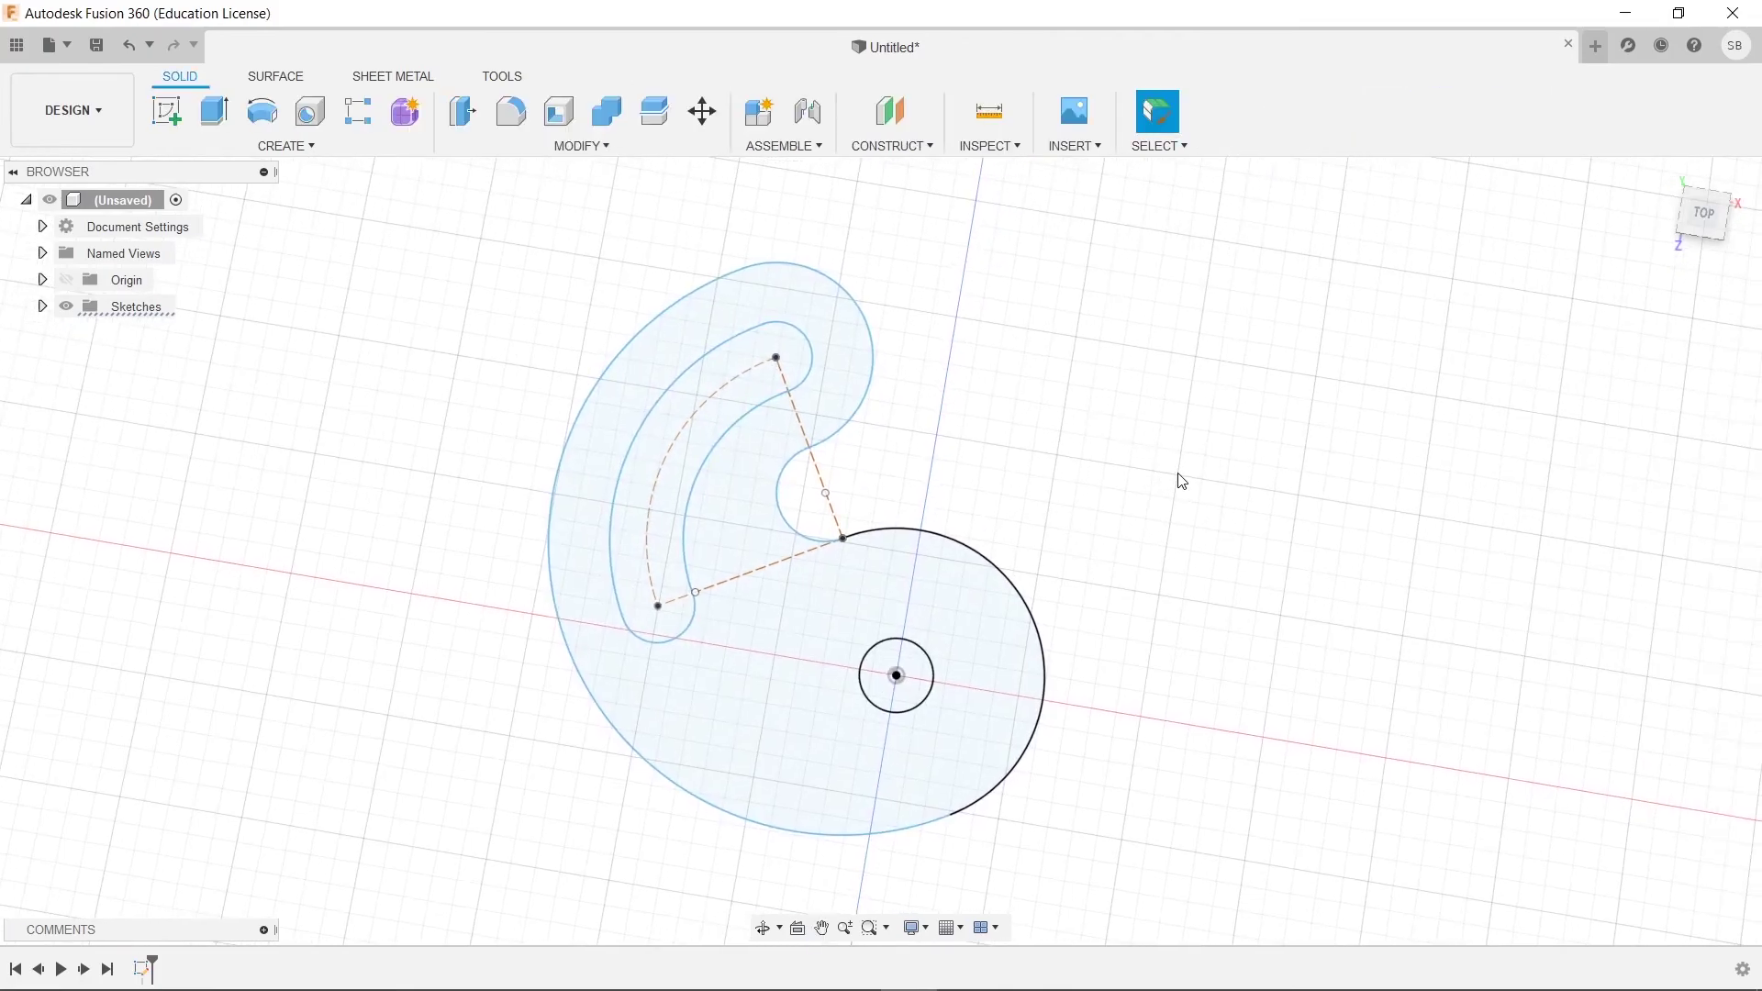
pyautogui.hotkey('alt', 'Tab')
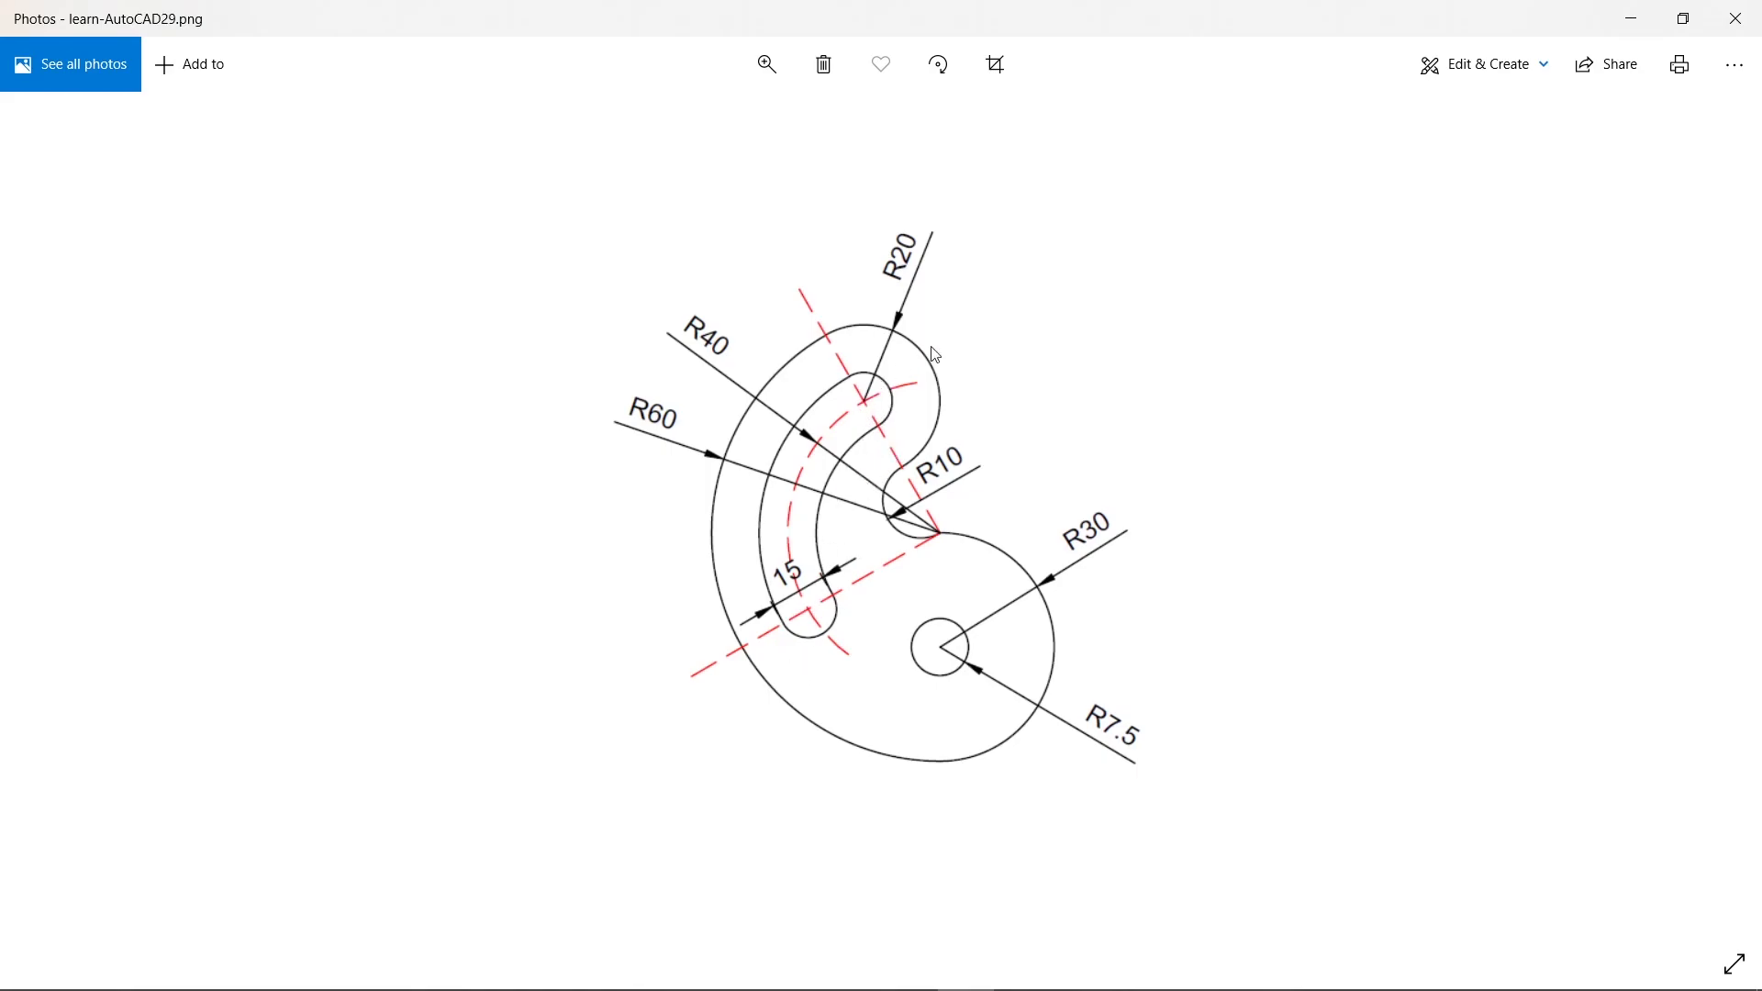
pyautogui.hotkey('alt', 'Tab')
pyautogui.moveTo(759, 492); pyautogui.dragTo(854, 499, button='middle')
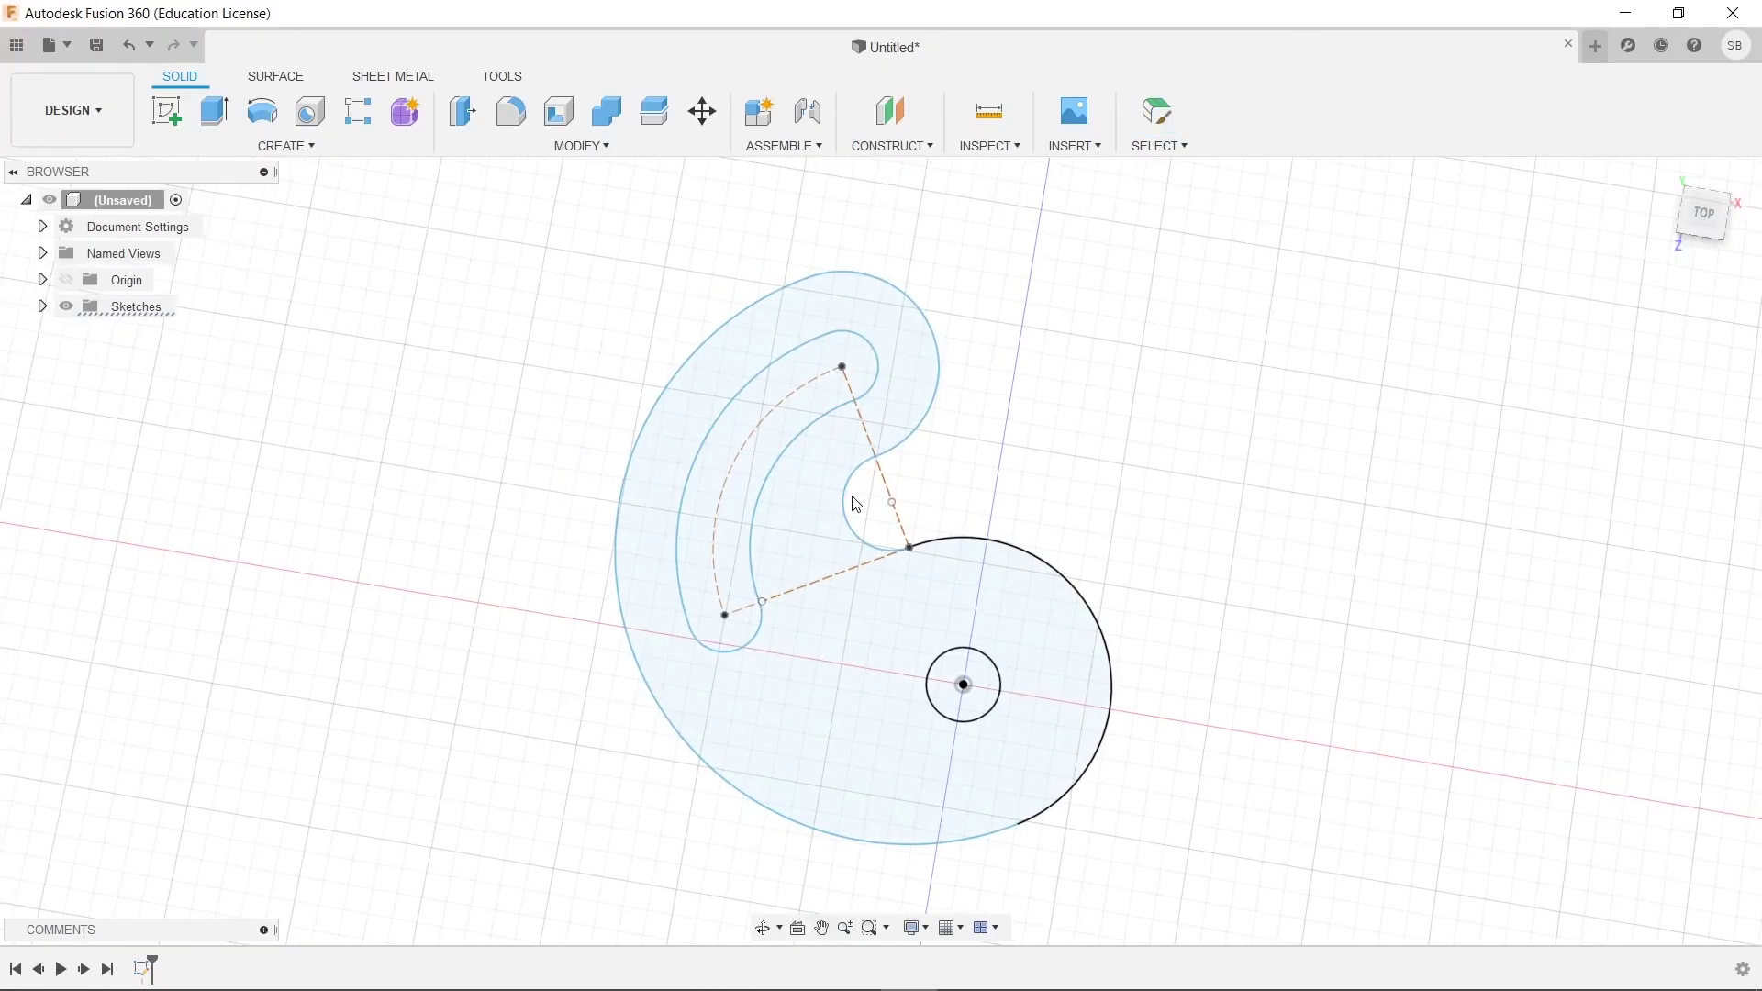